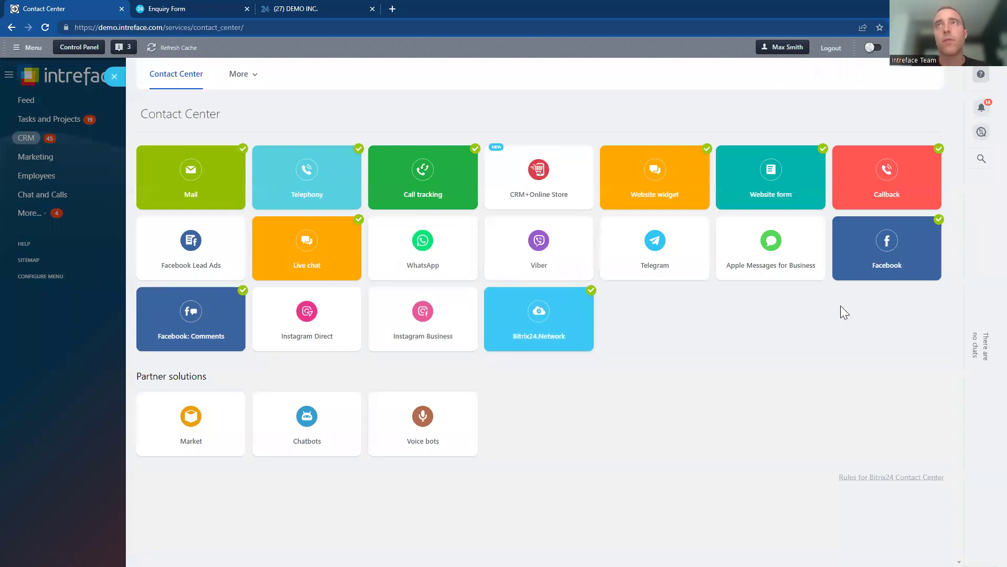
Accept the incoming Facebook conversation asking about Bitrix24 training and reply "Yes we do, how can we help?"
click(887, 263)
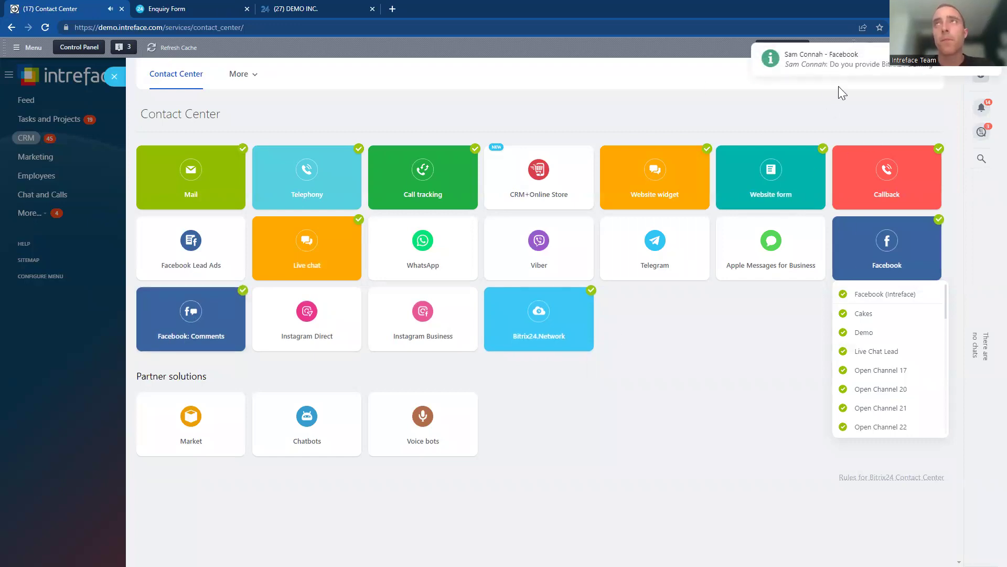
click(857, 68)
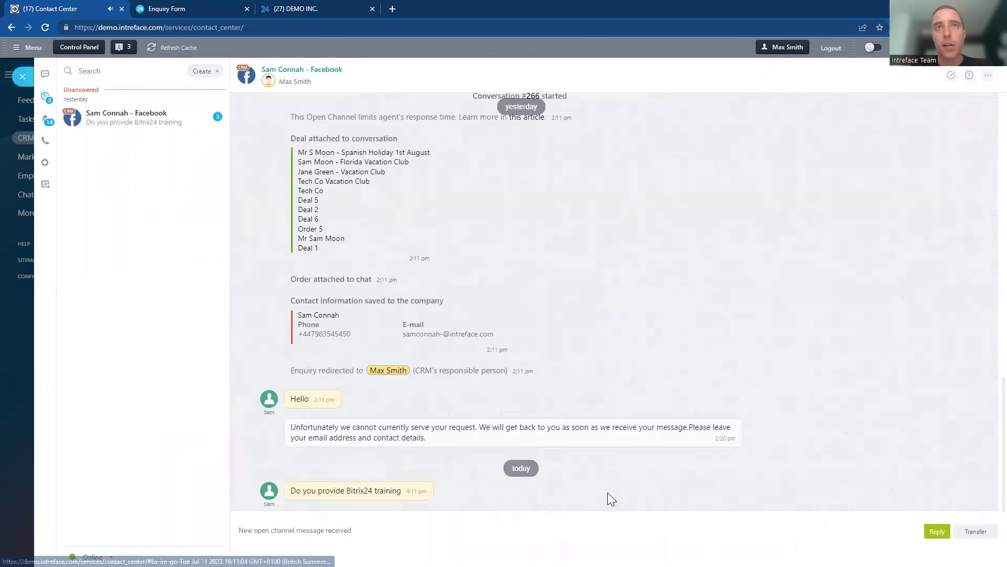
click(939, 535)
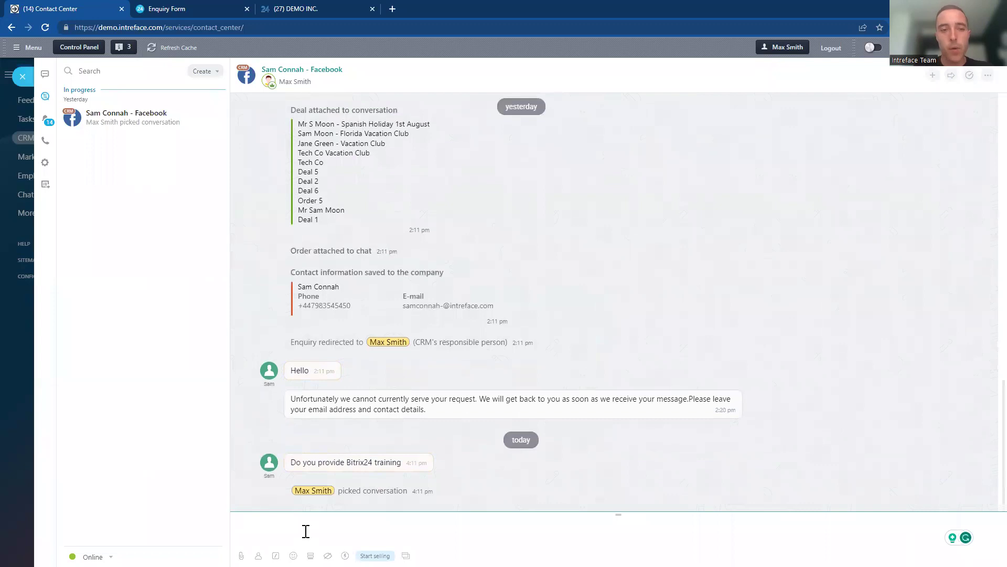
text(Y)
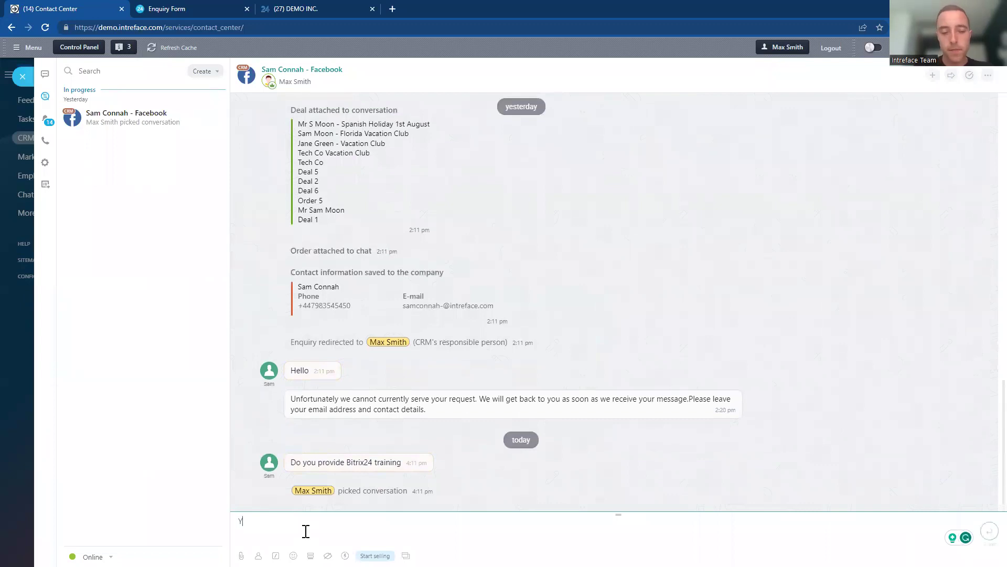
text(es we do, how )
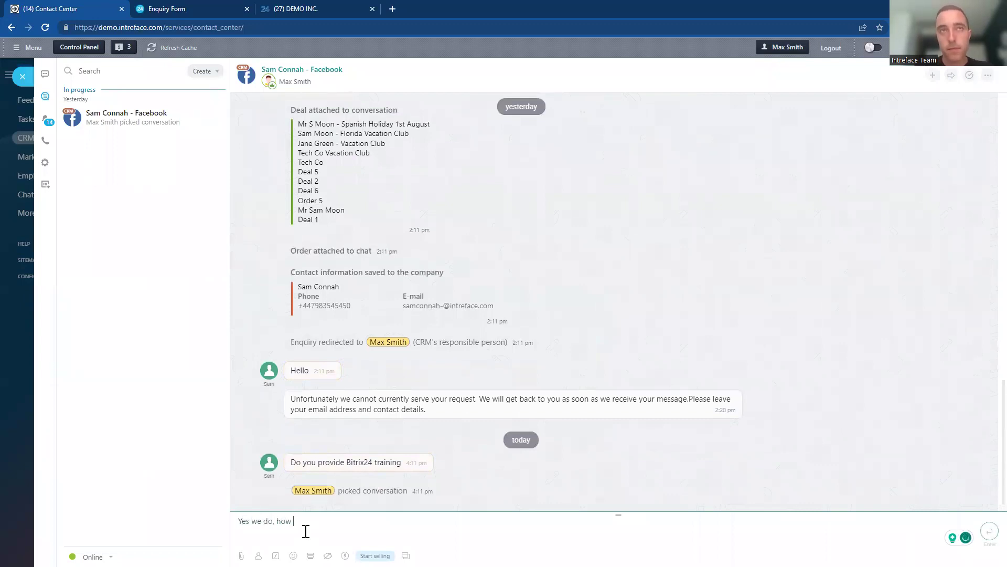
text(can we help?)
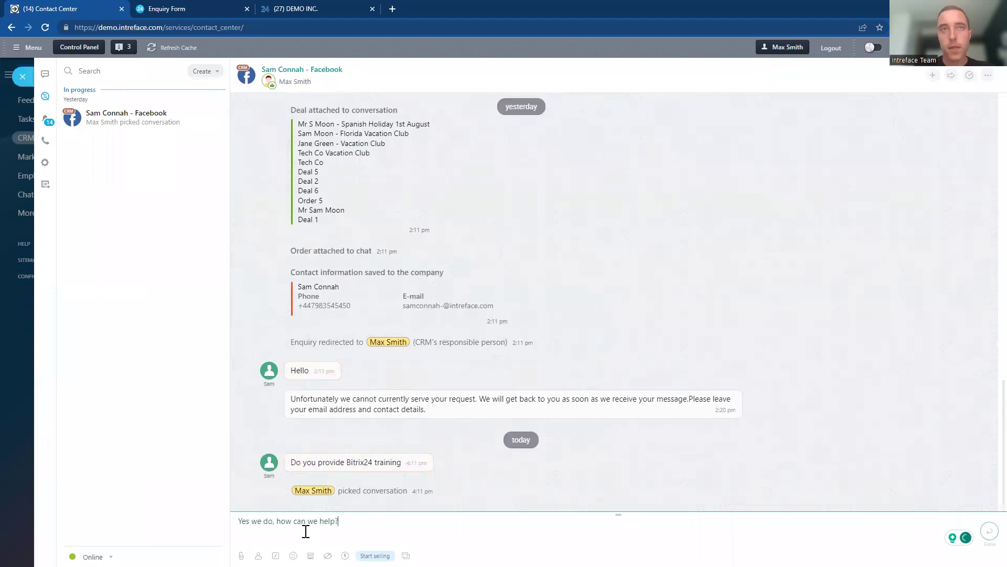
key(Return)
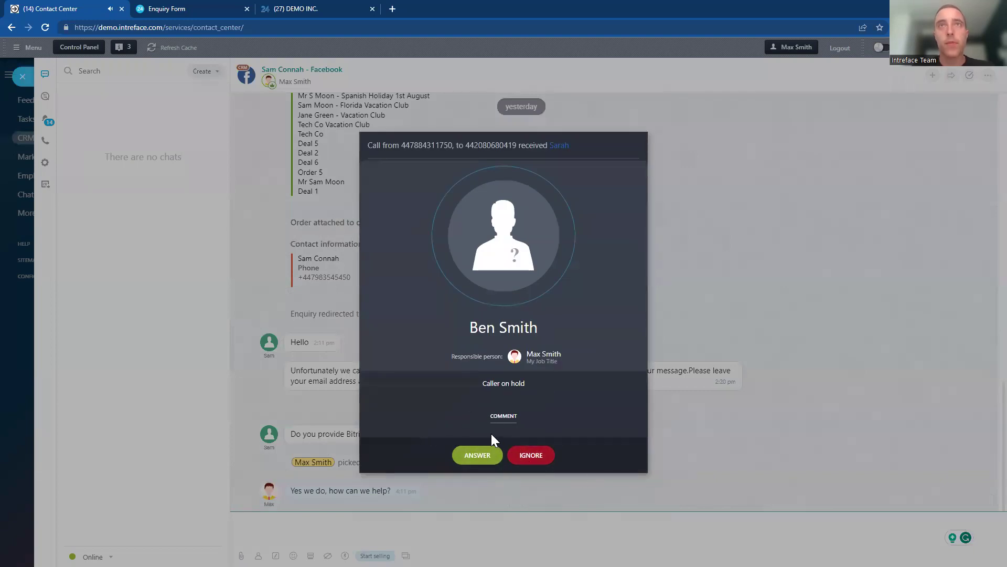
Ignore the incoming phone call and close the messenger to return to the Contact Center
click(532, 456)
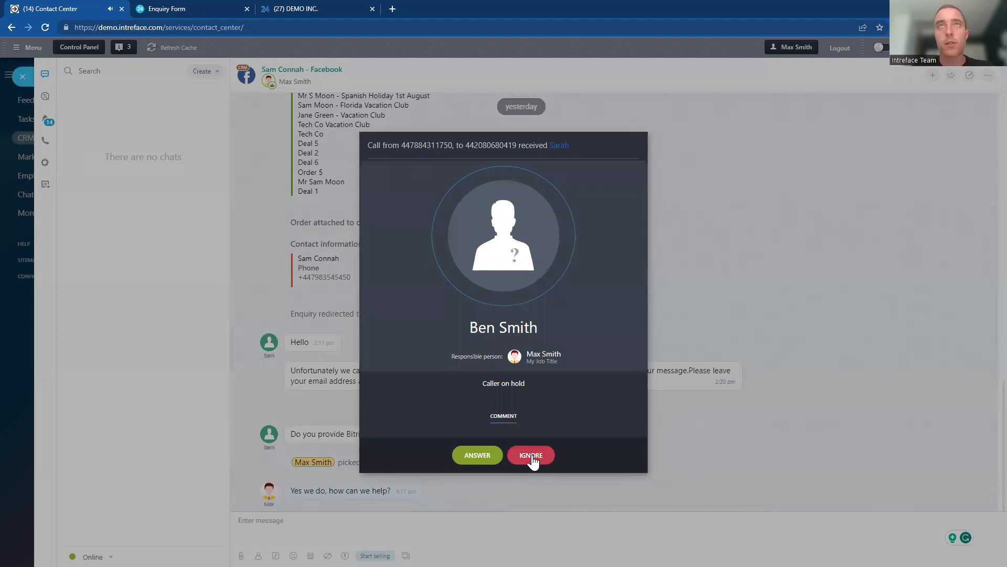
click(21, 75)
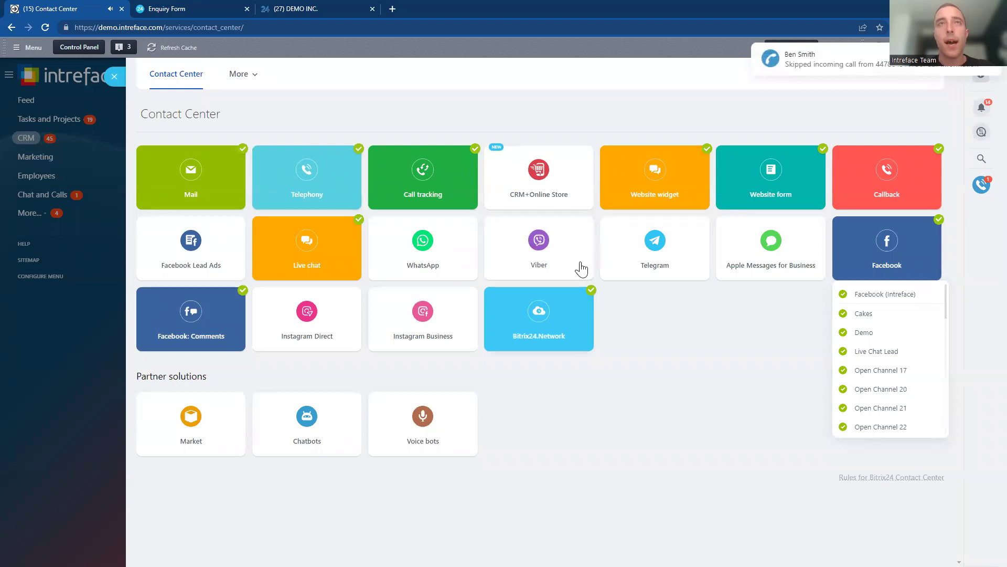
Review the connection details and Open Channel preferences of the Live Chat Lead live chat, and close them
click(311, 257)
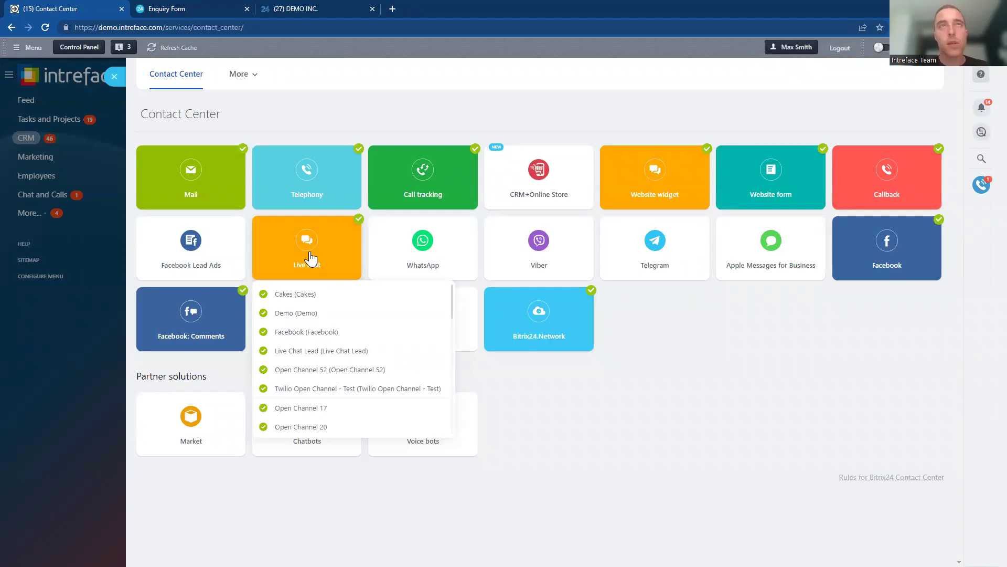
click(312, 356)
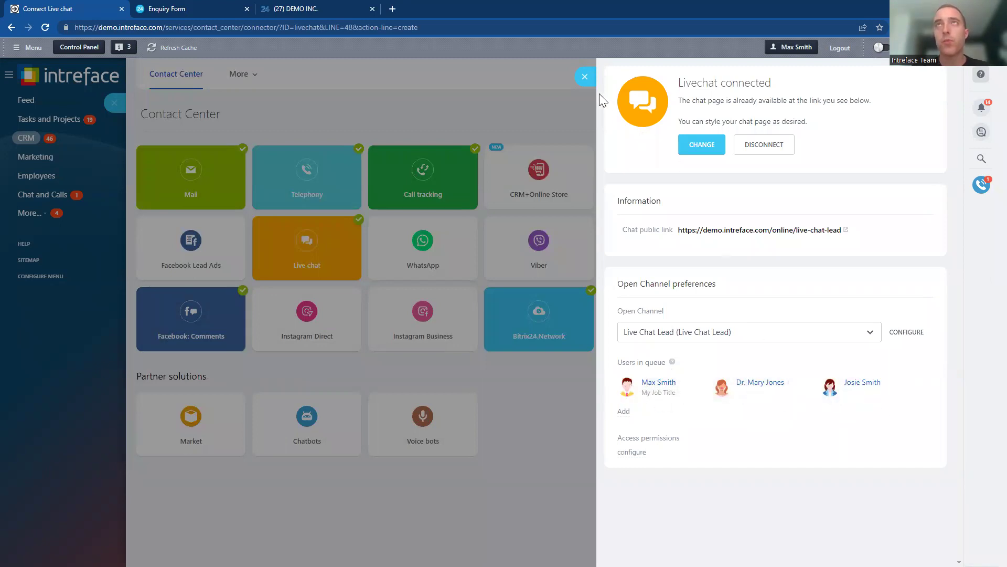
click(584, 77)
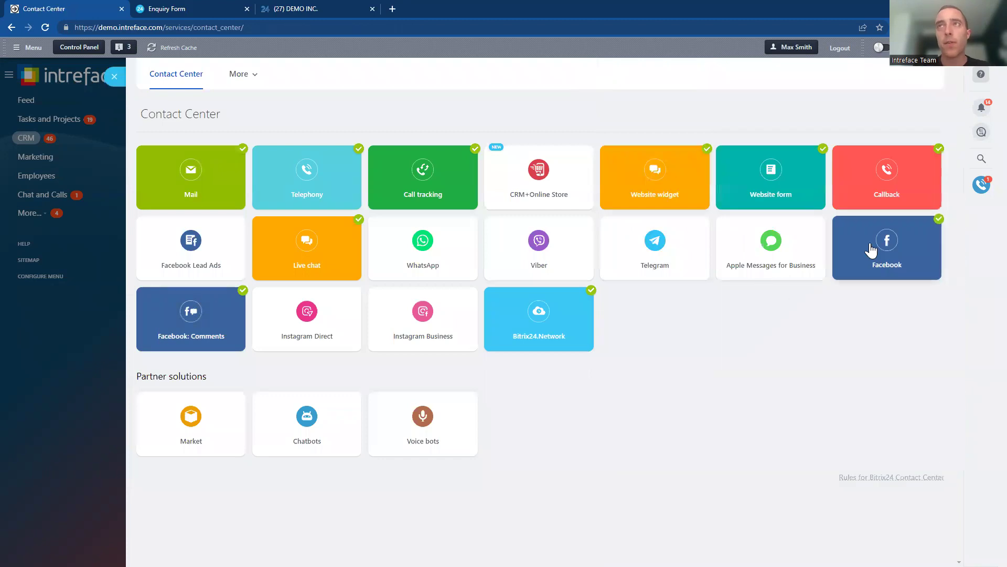
Review the connected page and Open Channel preferences of the Facebook (Intreface) channel, and close them
click(865, 249)
click(880, 293)
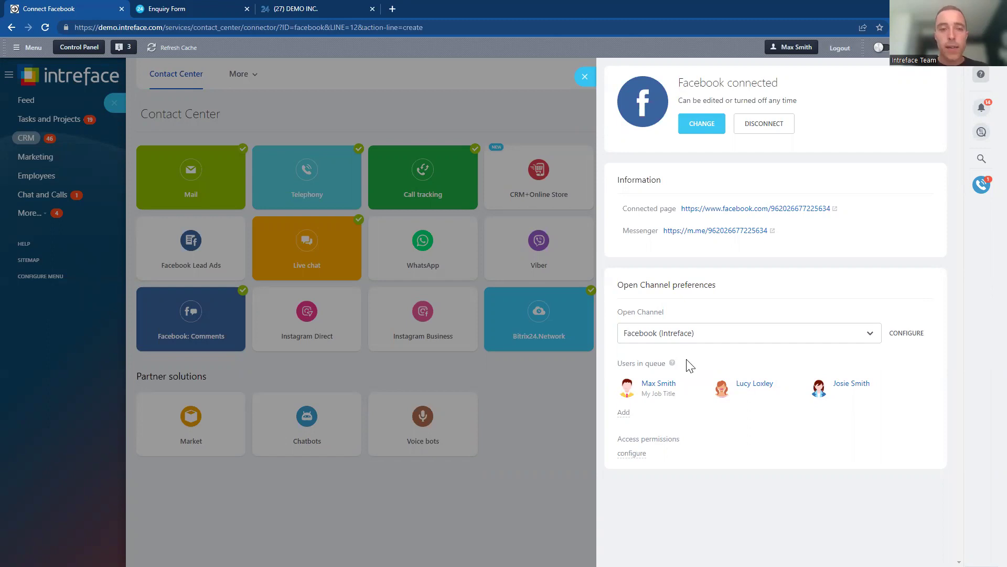
click(585, 78)
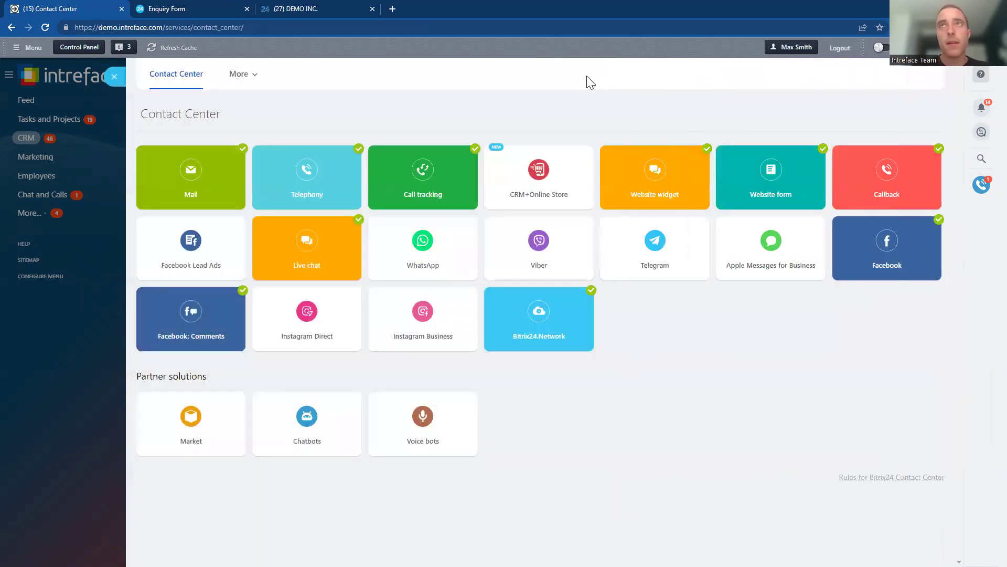
Leave the Contact Center for the Marketing section, ignoring the incoming calls
click(114, 77)
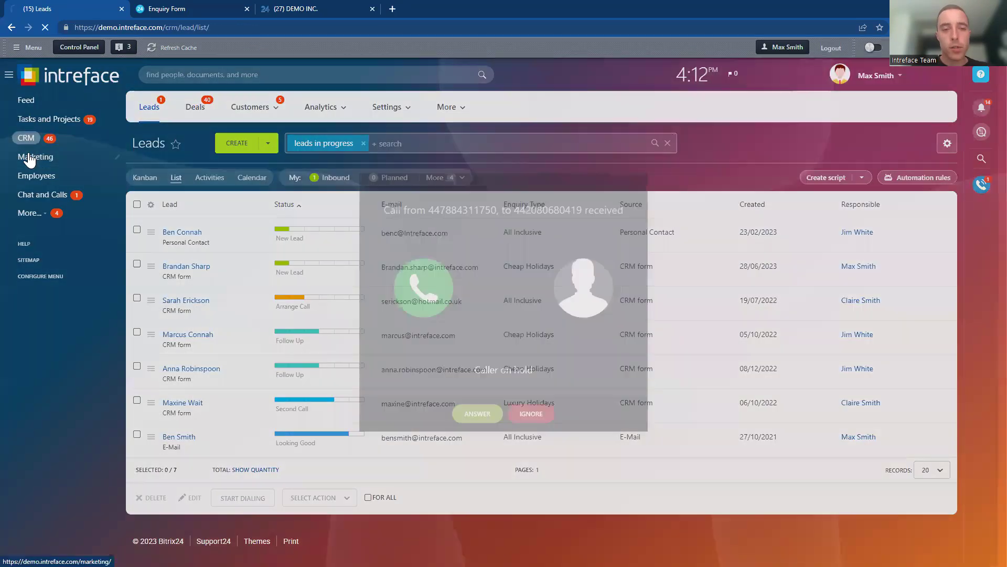
click(28, 156)
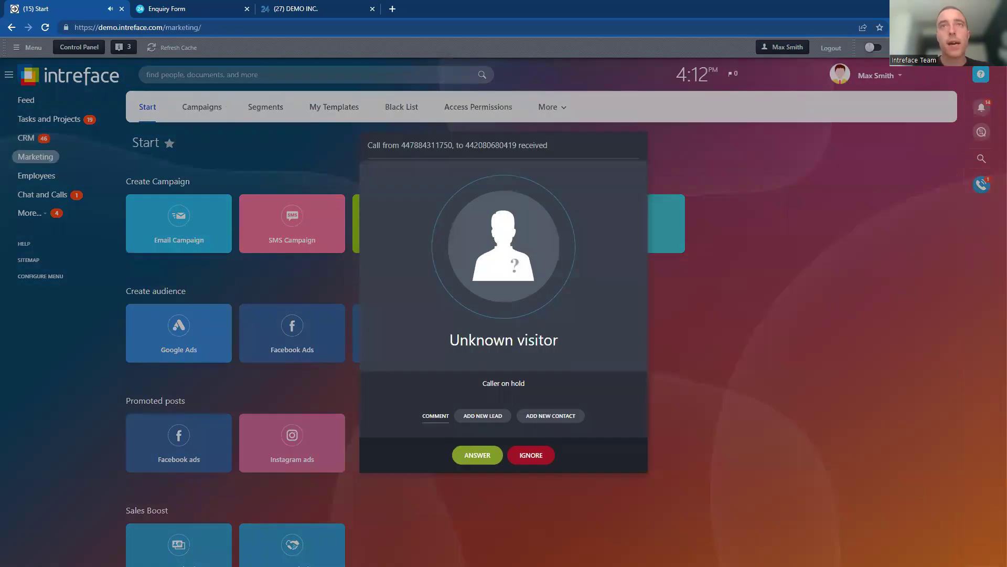
click(529, 455)
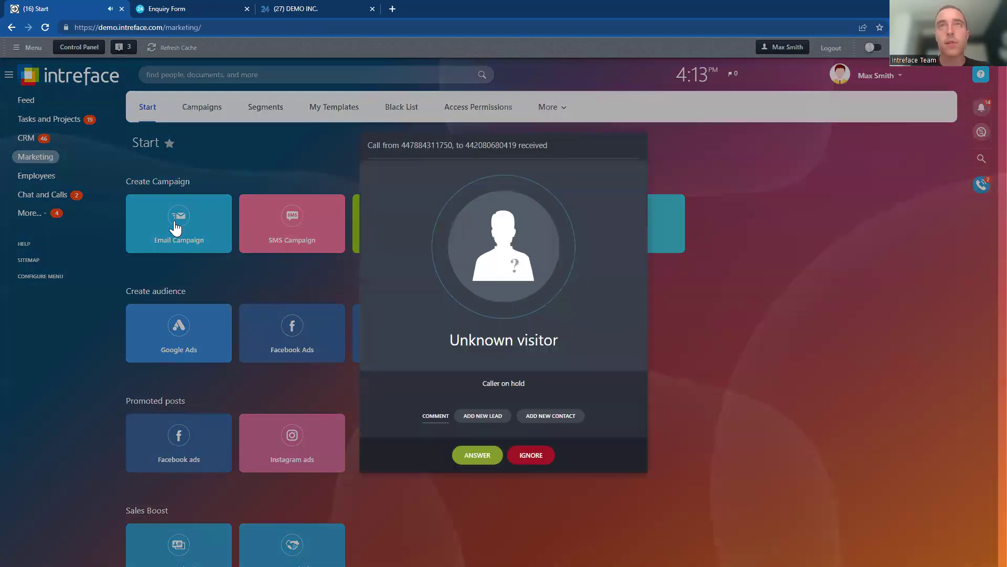
click(534, 455)
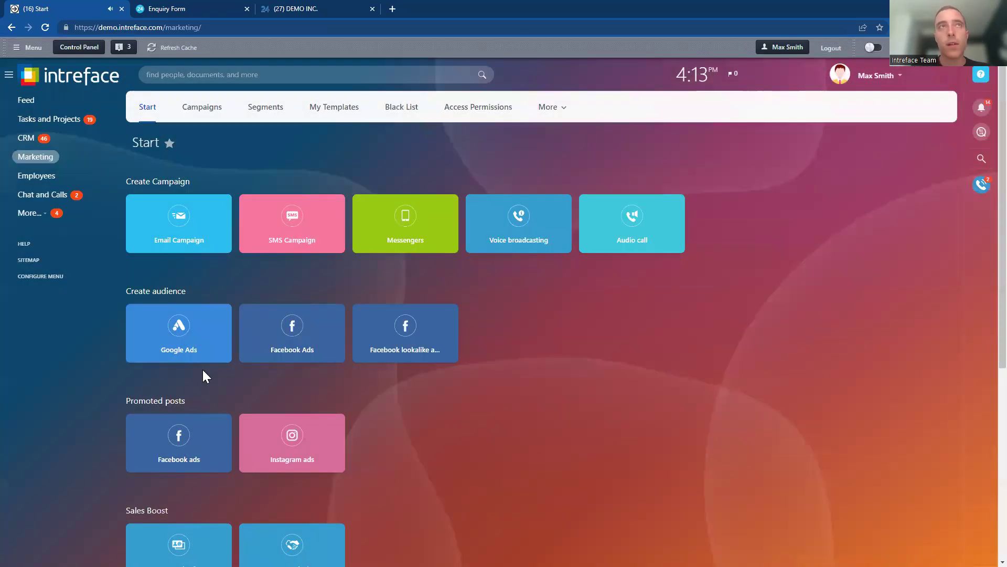
Start a new email campaign using the standard "Stimulate impulse purchase" template with the drag-and-drop editor
click(180, 241)
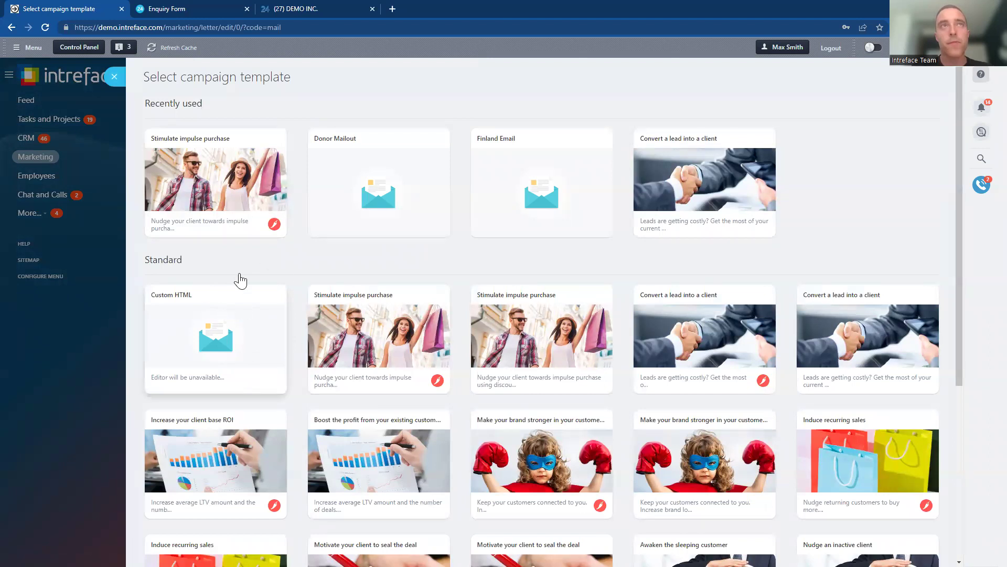
click(343, 338)
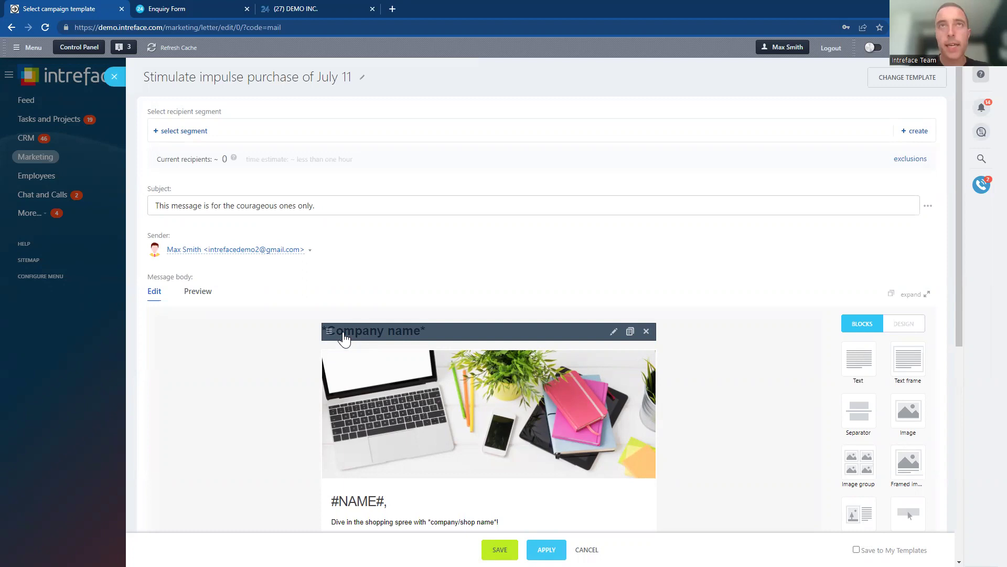
Try replacing the text of the #NAME# greeting block in the message body with "DEMO", and discard the edit
drag(959, 267, 955, 319)
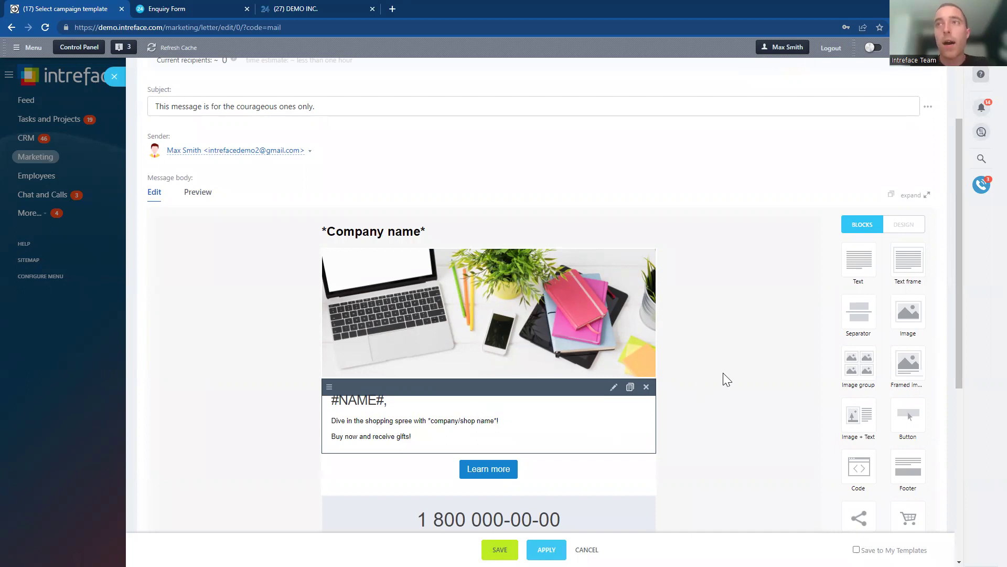
drag(959, 372, 956, 405)
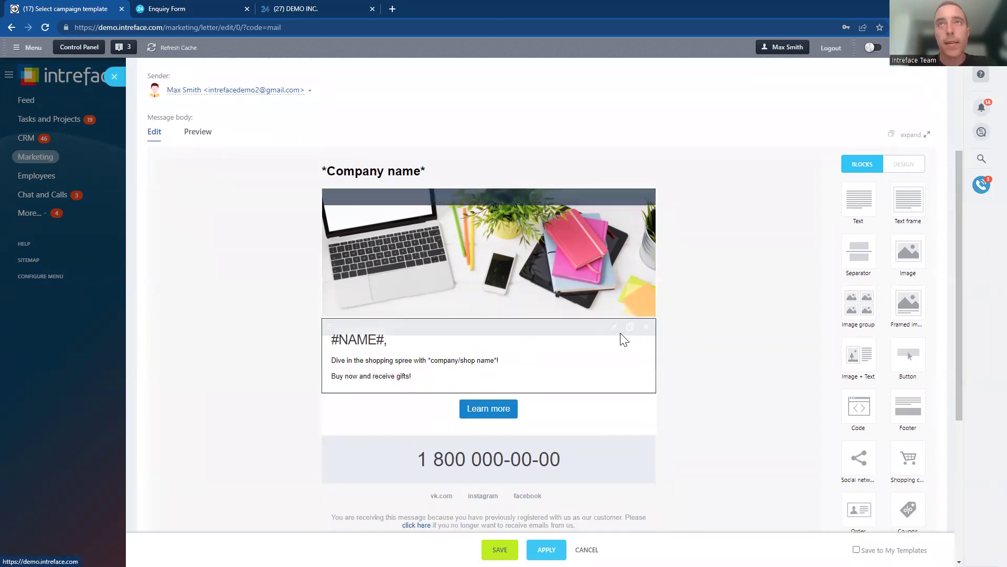
click(614, 327)
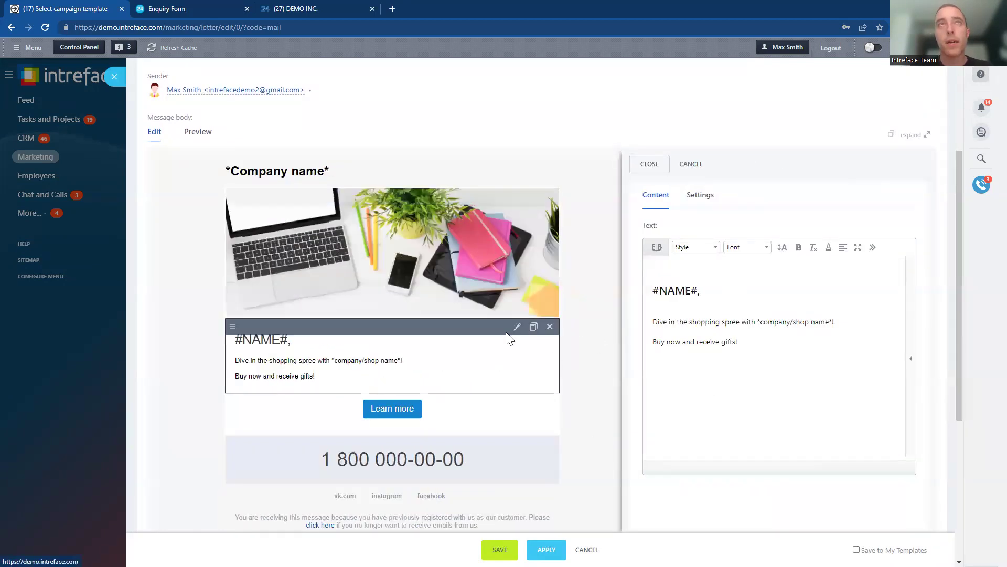
key(ctrl+a)
key(Delete)
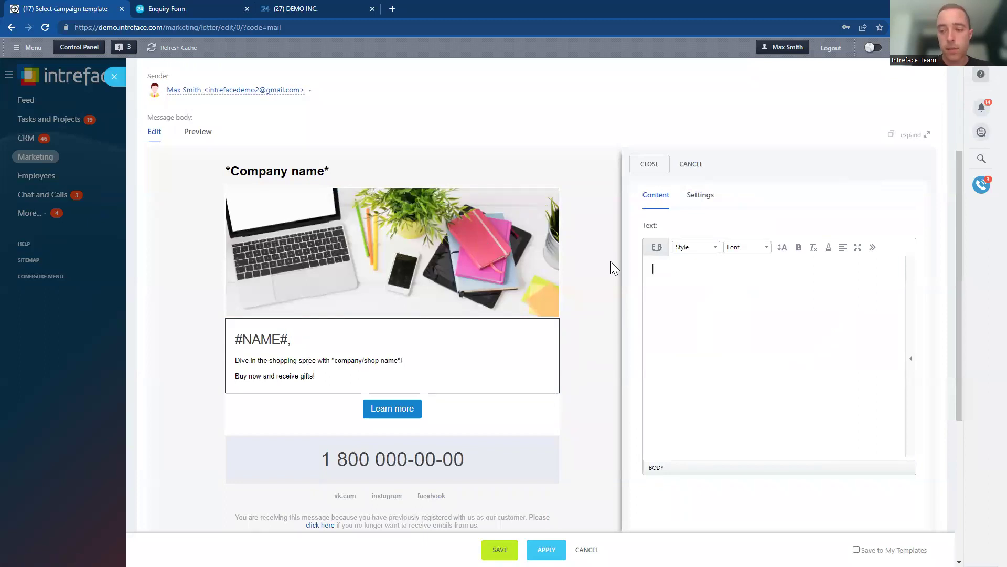
text(DEMO)
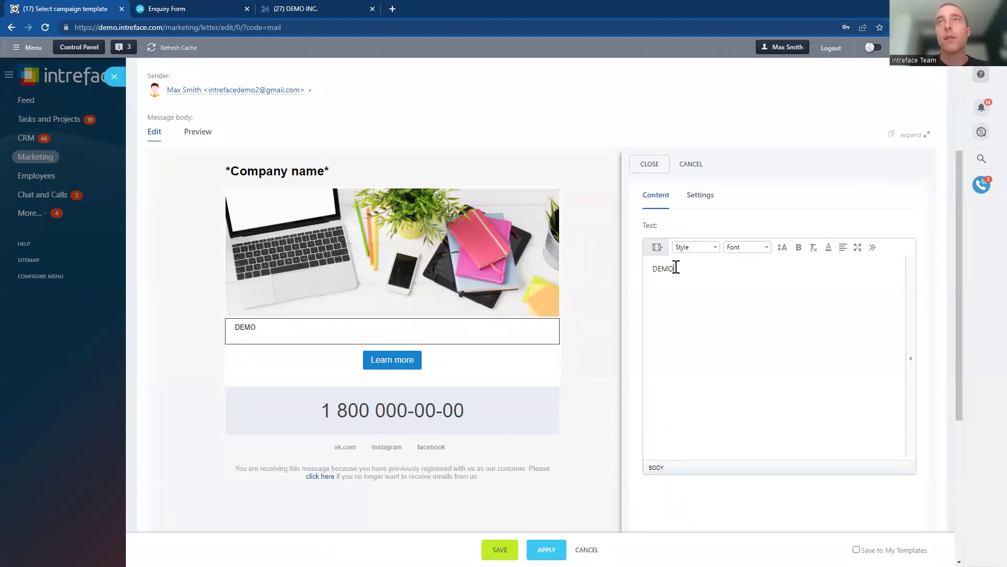
click(689, 165)
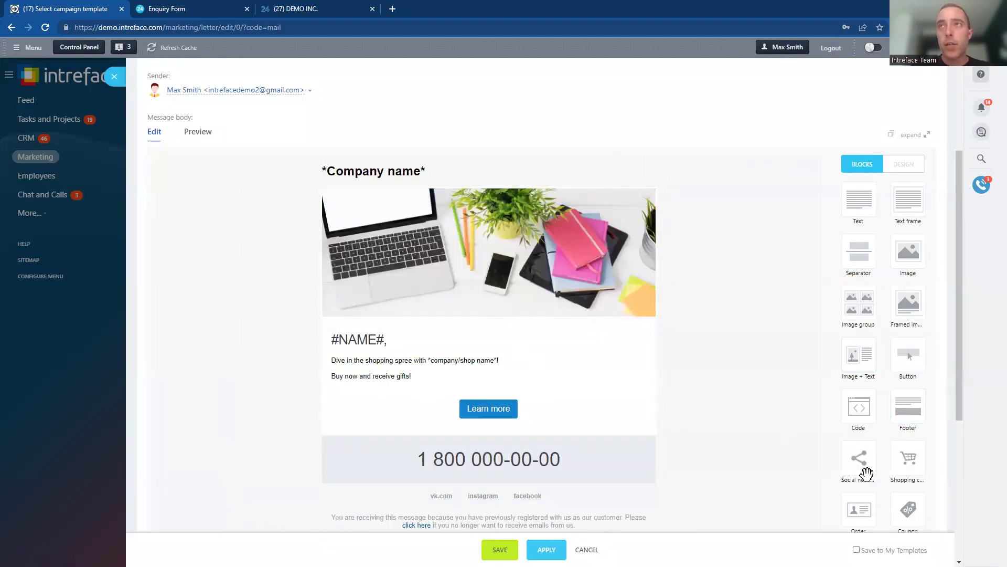
Add a Code block below the Learn more button and an Image block above the #NAME# greeting in the email body
drag(859, 404, 473, 453)
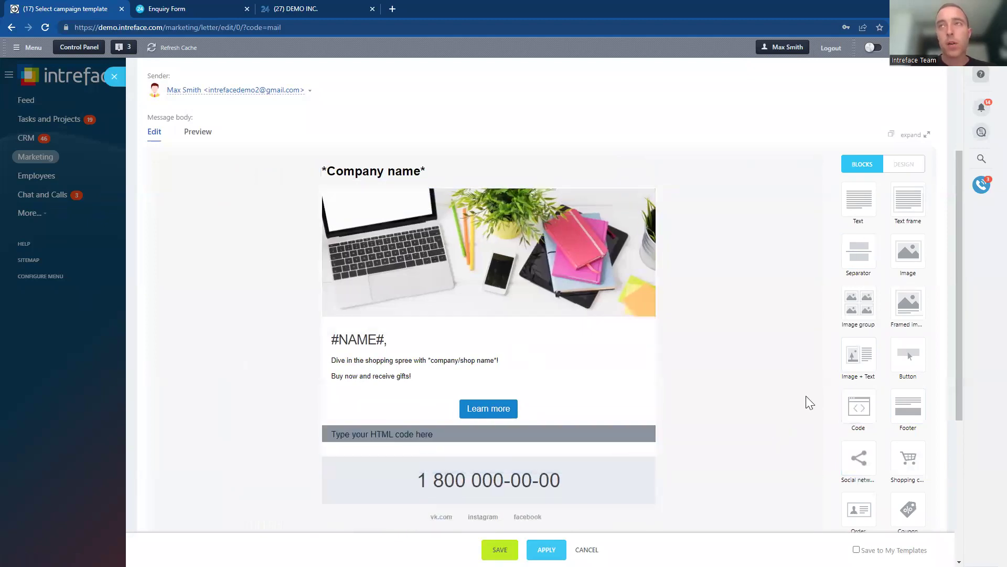
drag(906, 252, 467, 341)
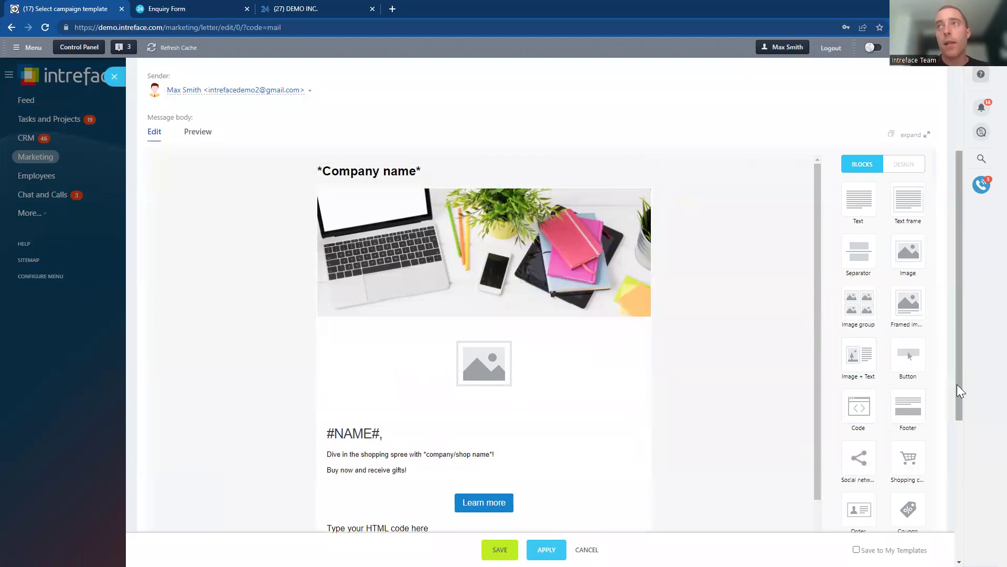
Preview the email message in its phone, tablet and desktop layouts, checking the content of the body
scroll(957, 384, up, 3)
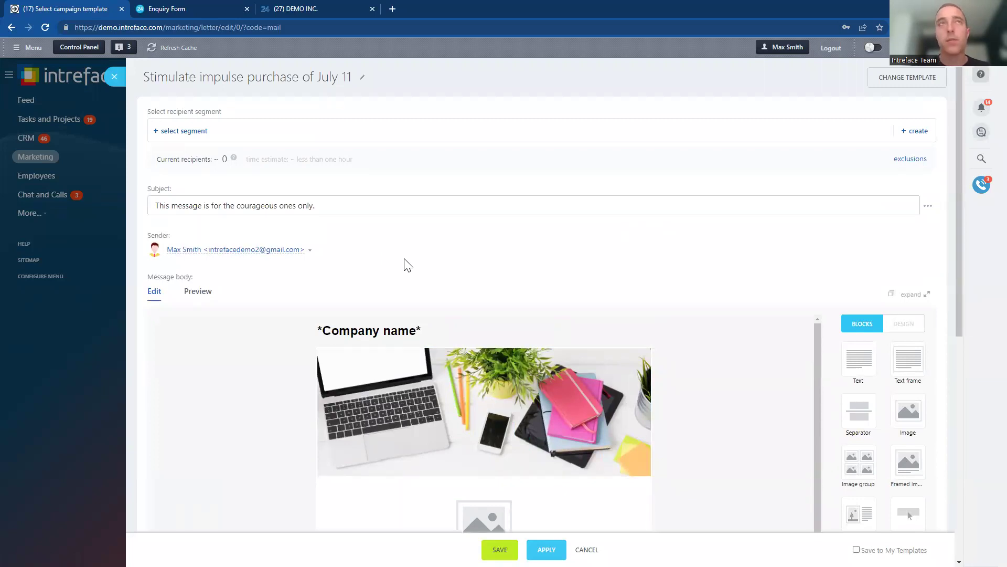
click(196, 292)
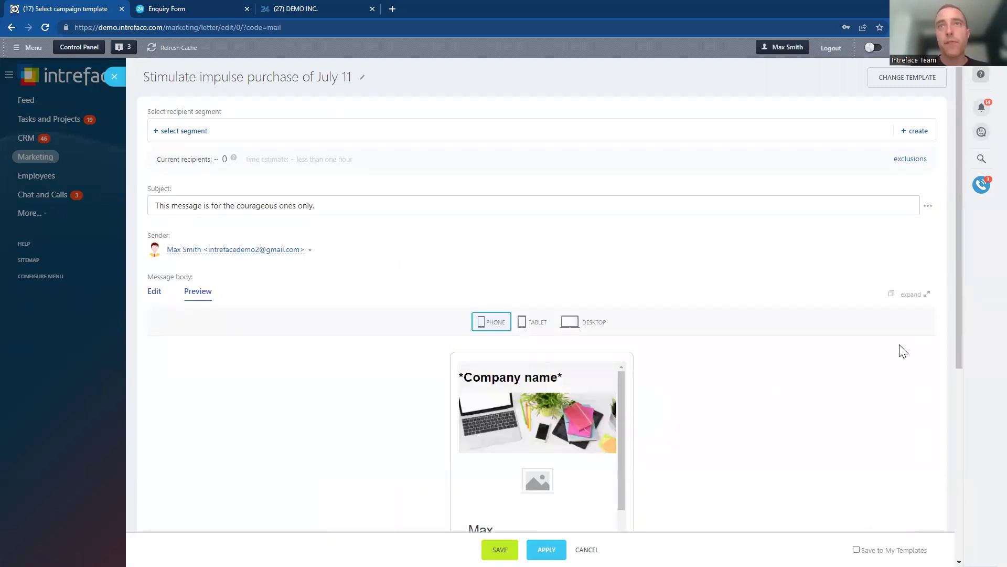
drag(958, 358, 963, 392)
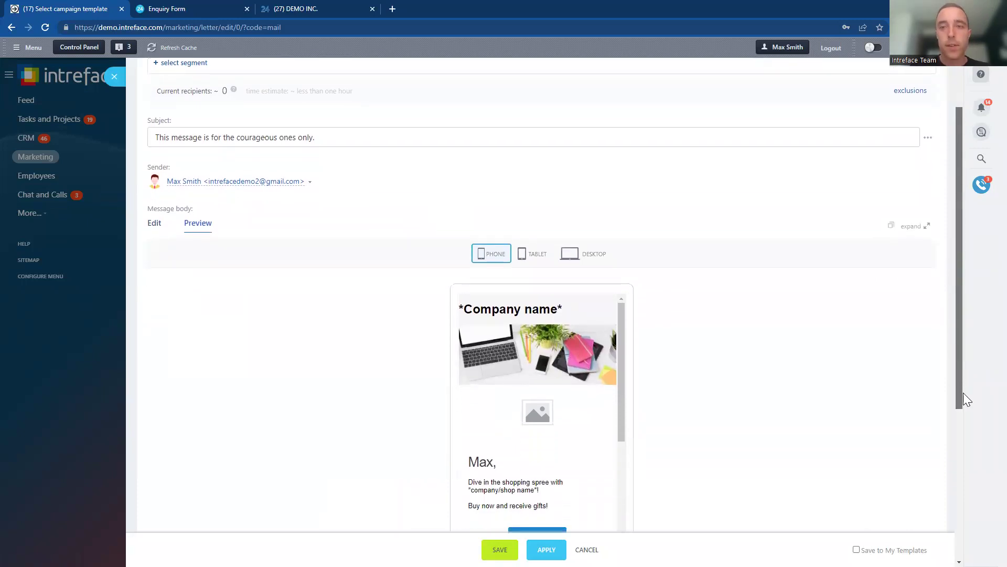
scroll(621, 409, down, 2)
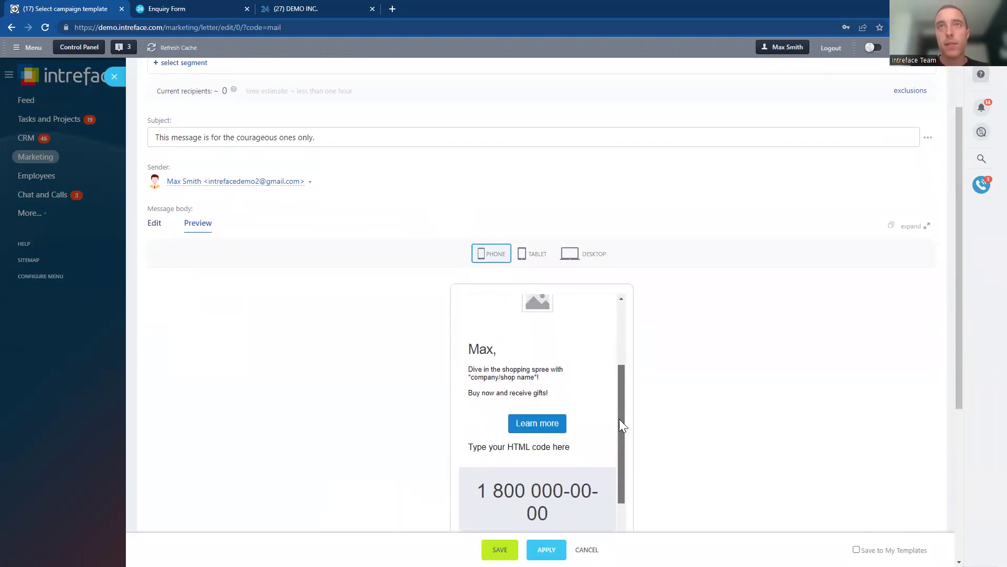
scroll(617, 428, up, 2)
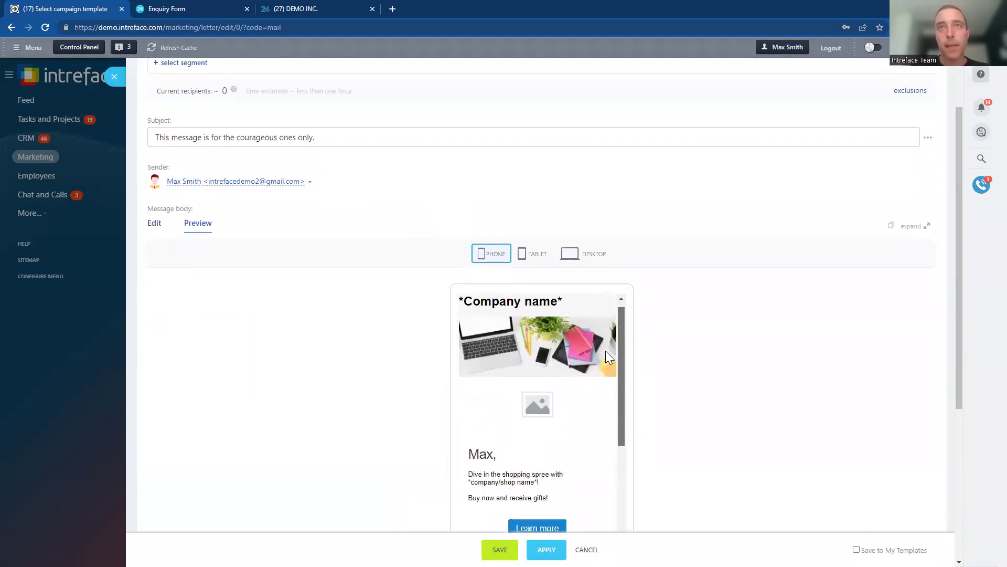
click(534, 254)
drag(956, 277, 952, 344)
click(572, 183)
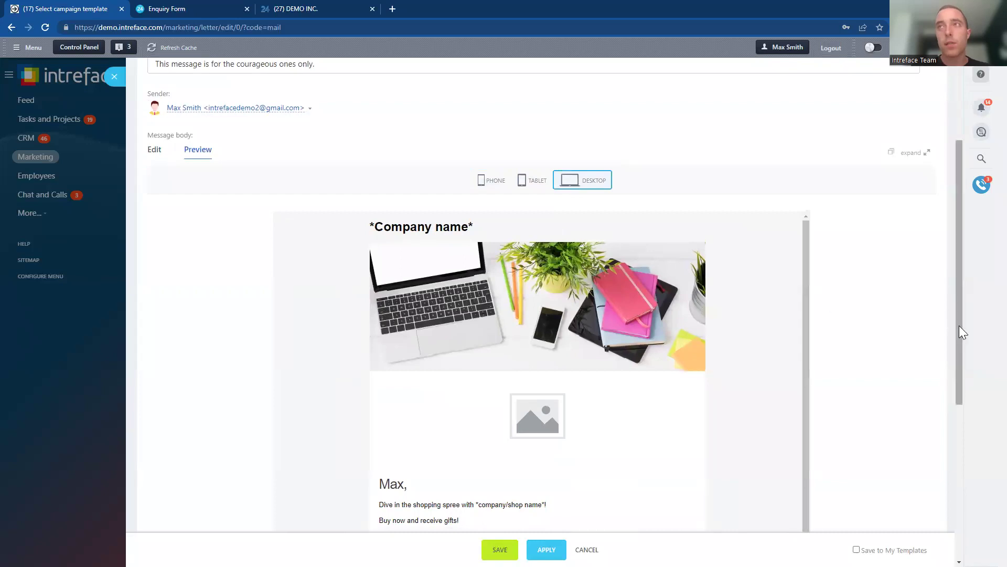
drag(960, 327, 954, 386)
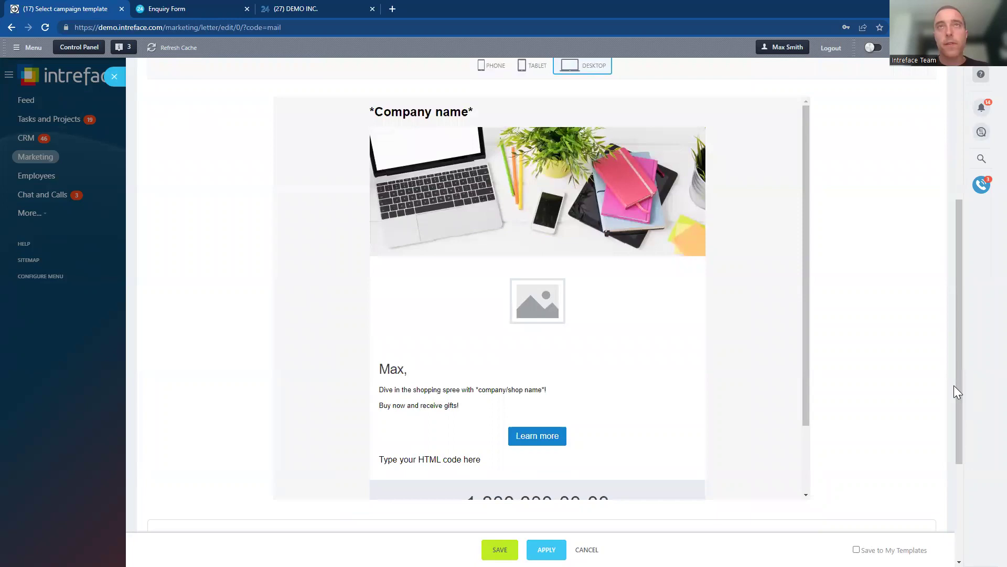
Create a new recipient segment for the campaign and filter its leads by the sources Call and Website
drag(956, 306, 934, 148)
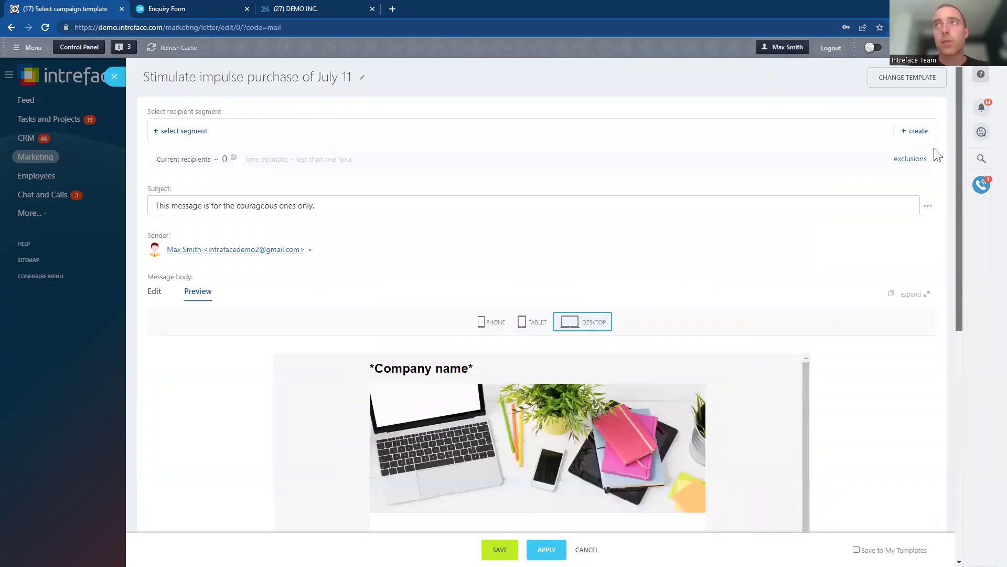
click(915, 131)
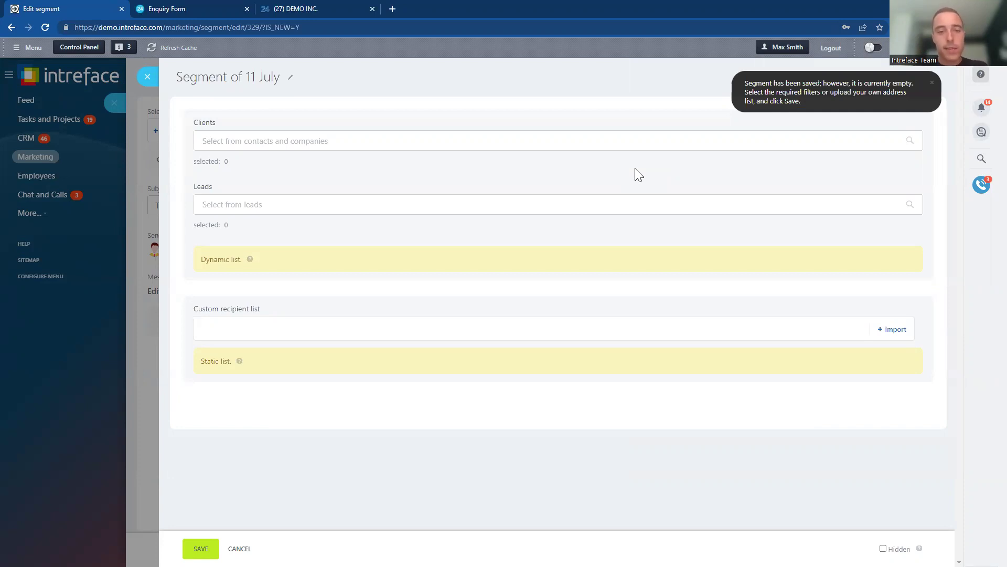
click(265, 205)
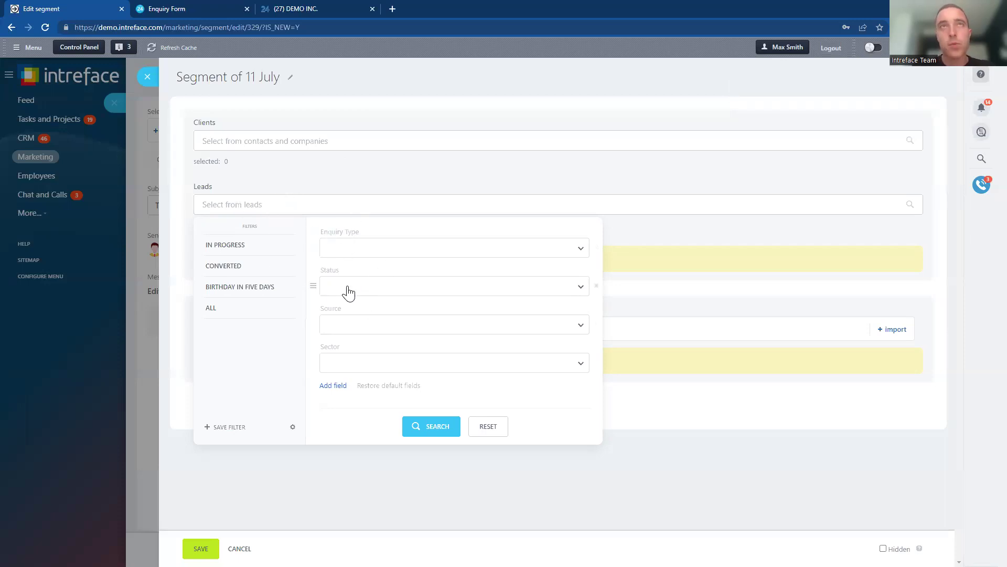
click(353, 326)
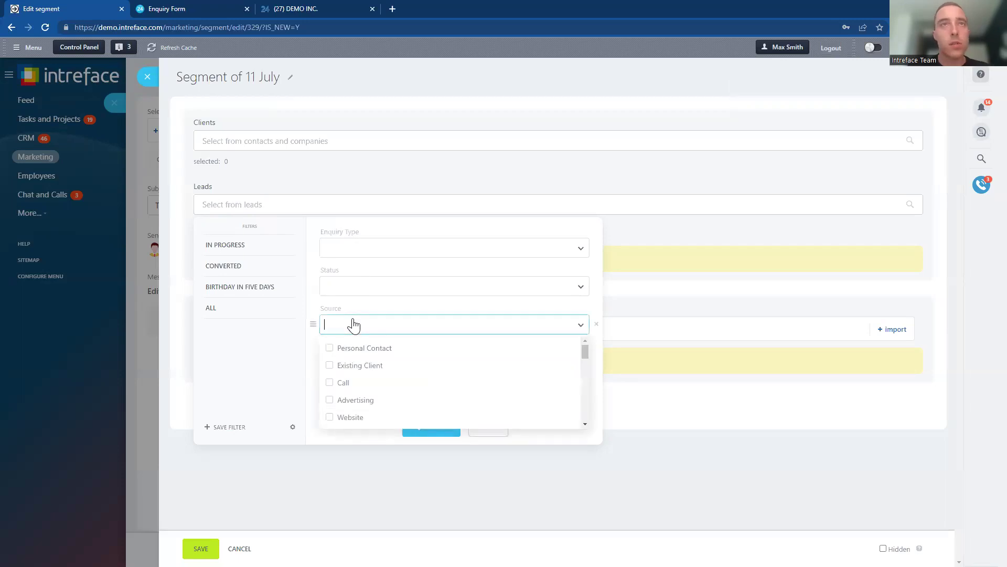
click(346, 383)
click(347, 400)
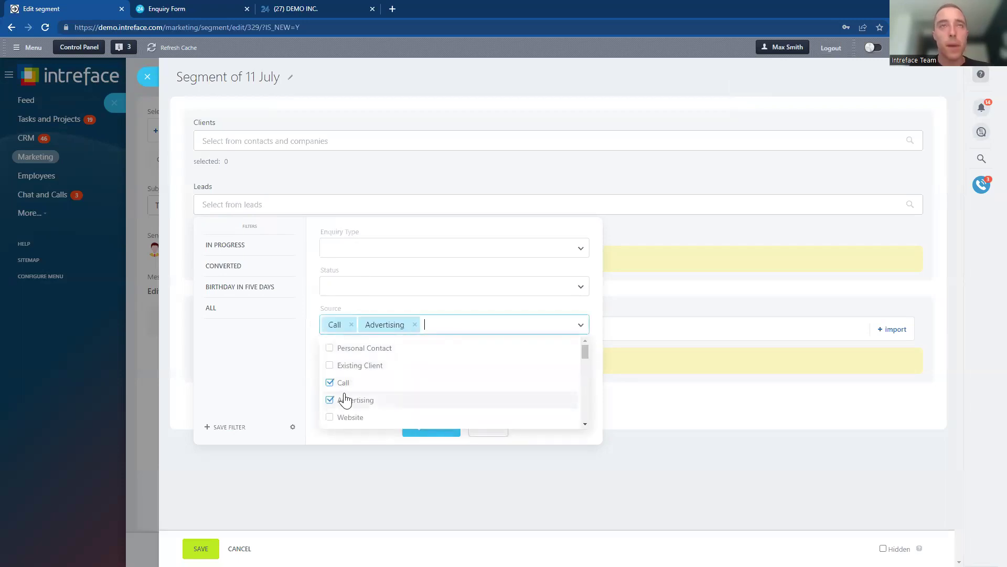
click(345, 399)
click(346, 417)
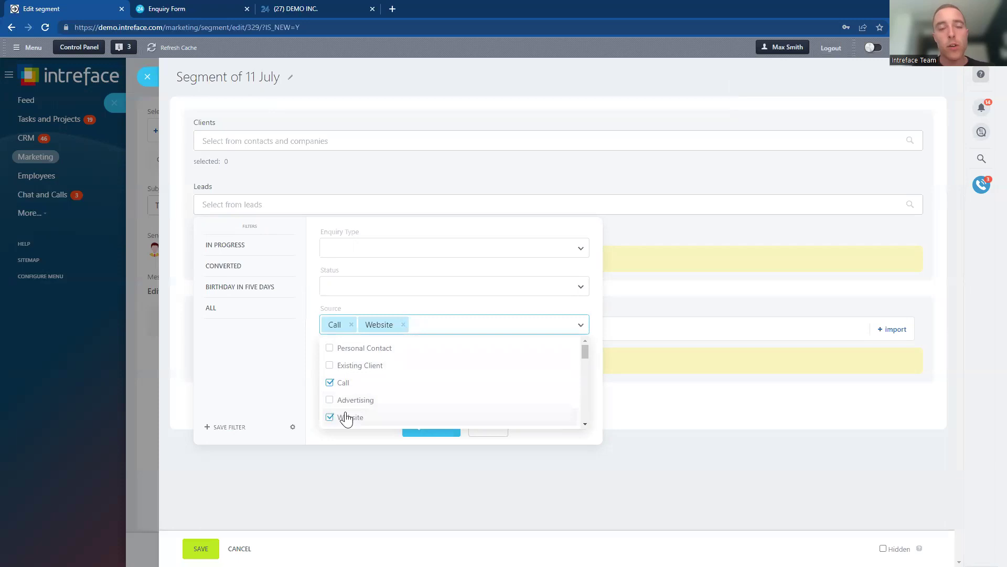
click(266, 395)
Restrict the segment's lead filter to the status New Lead
click(385, 290)
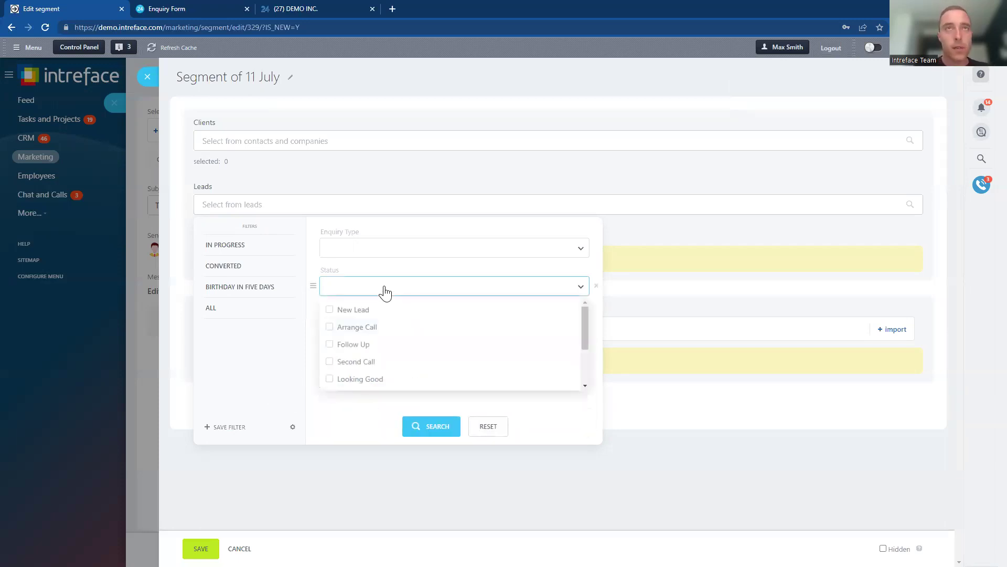
click(348, 311)
click(282, 363)
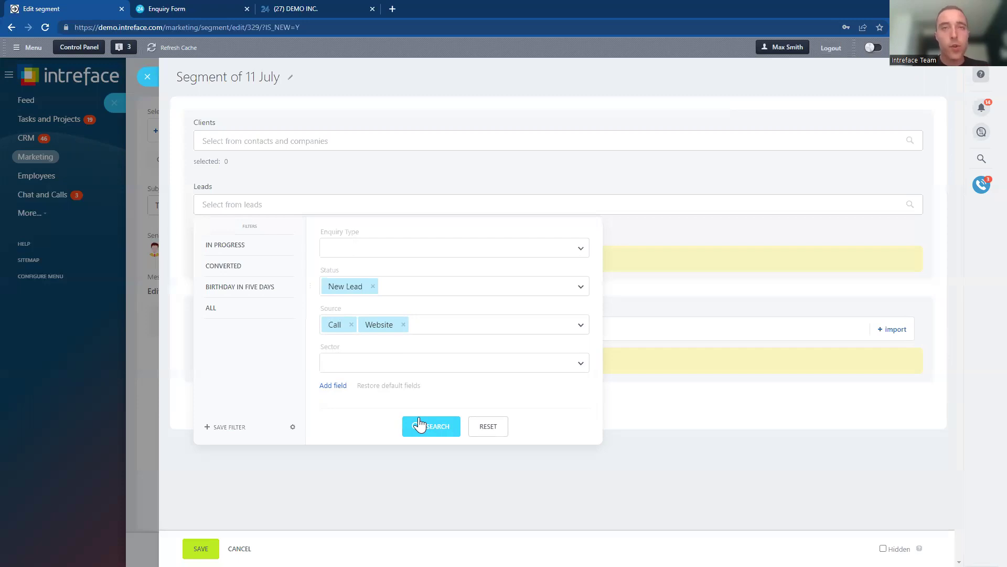
Close the segment, discard the unsaved email campaign, and switch to the lead generation slide show
click(147, 77)
click(113, 77)
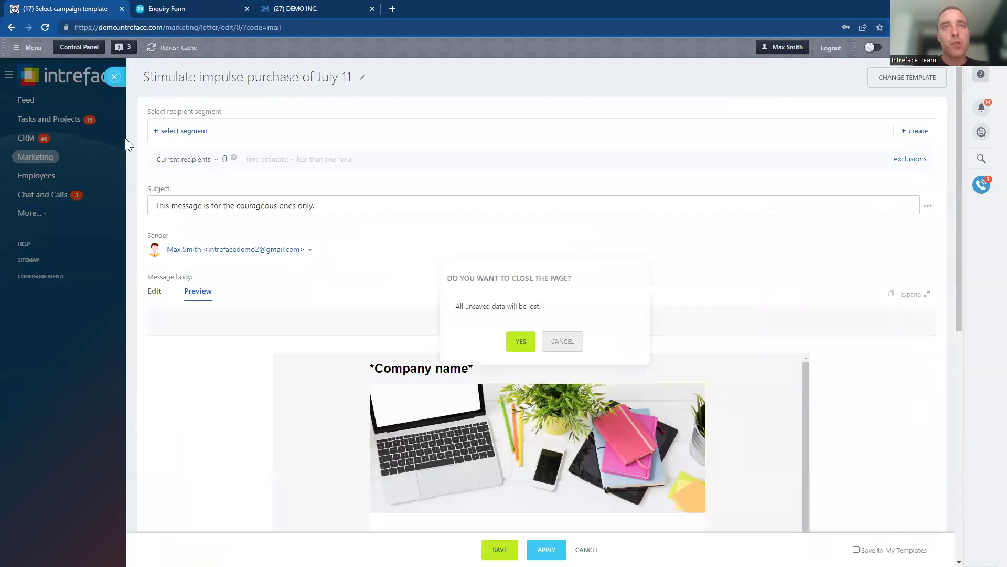
click(522, 342)
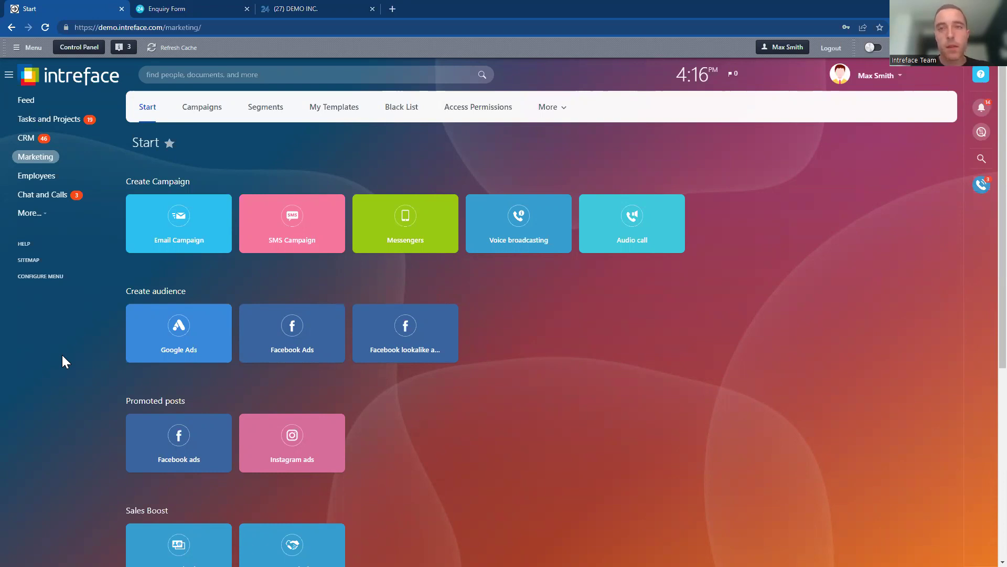
key(alt+Tab)
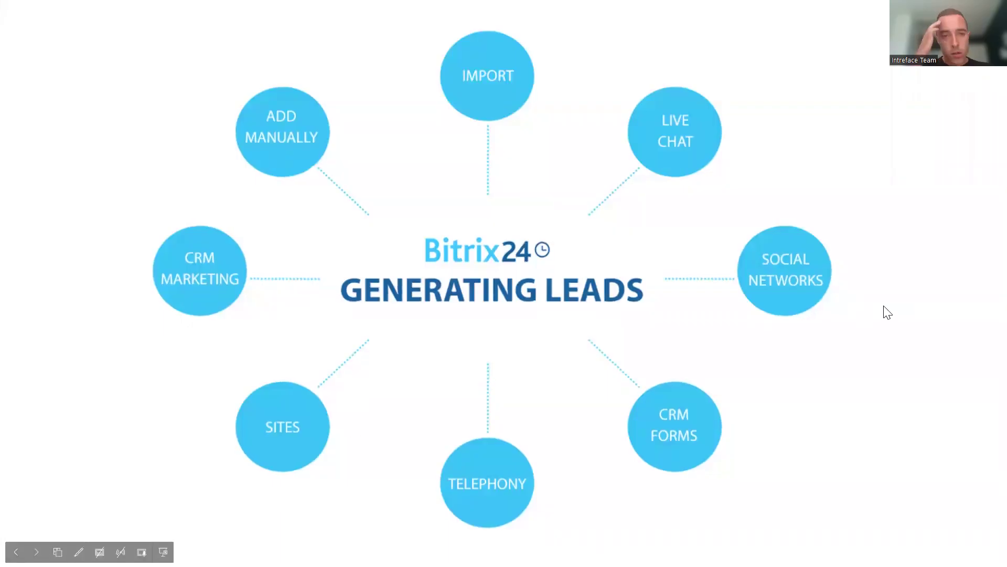
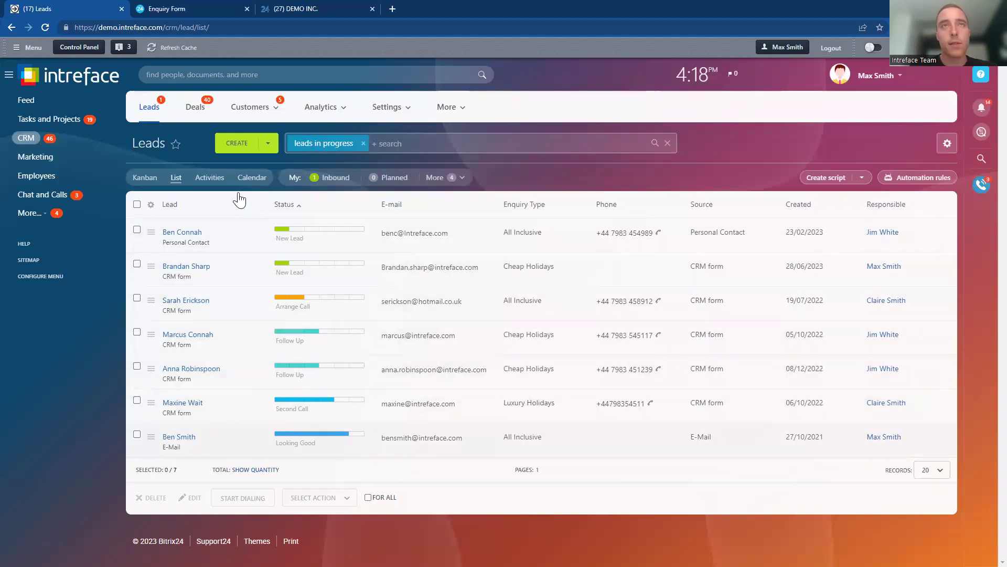
Show the CRM leads as a Kanban board and move the June 28 lead from New Lead to Arrange Call
click(146, 178)
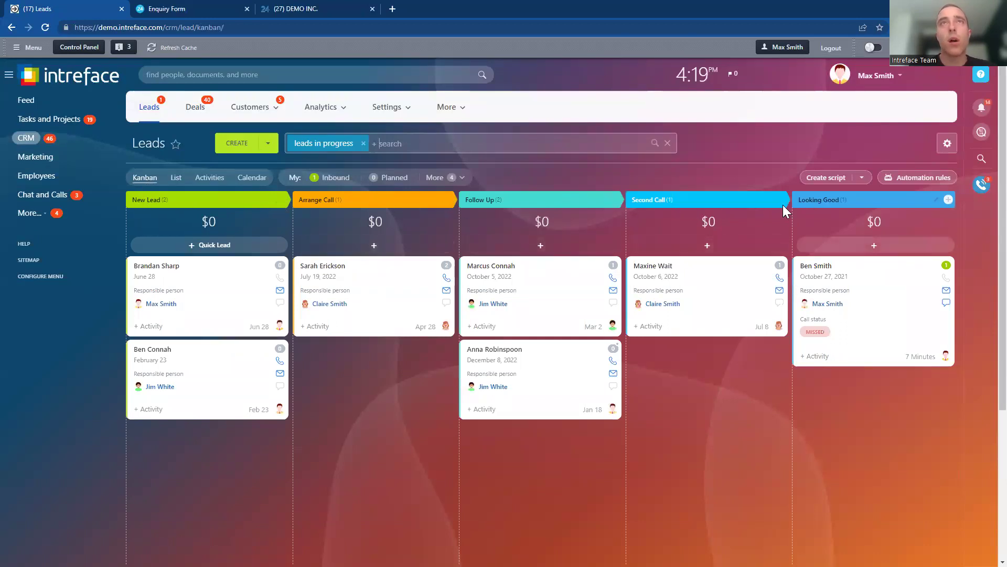
drag(210, 288, 388, 252)
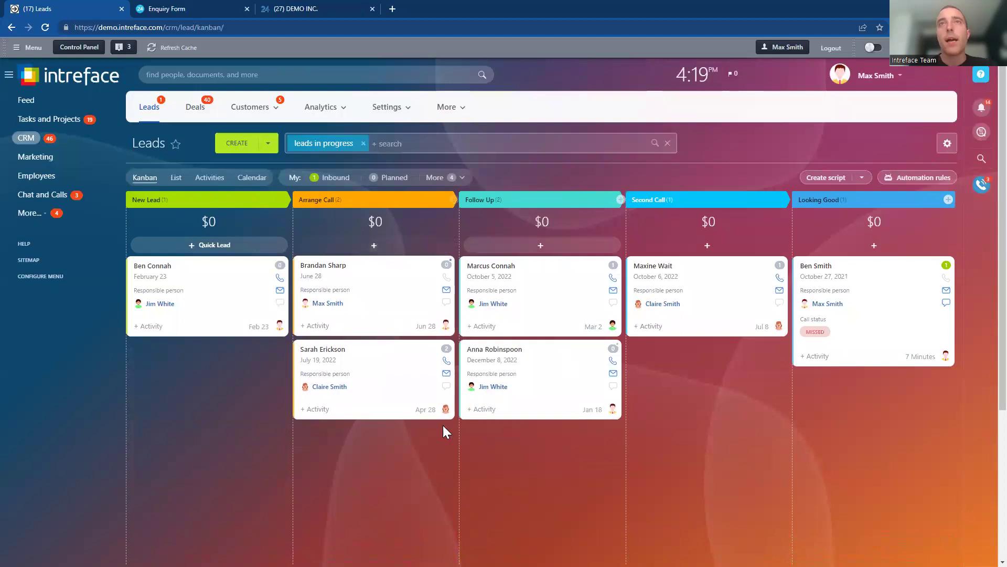
Add the Name field to the view form fields of the Kanban lead cards and save the configuration
click(944, 142)
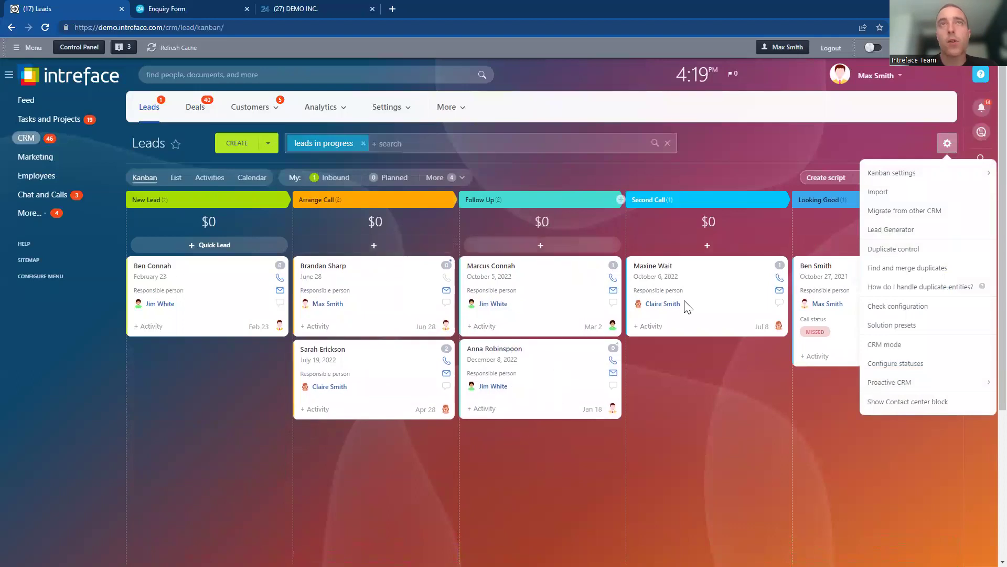
mouse_move(891, 173)
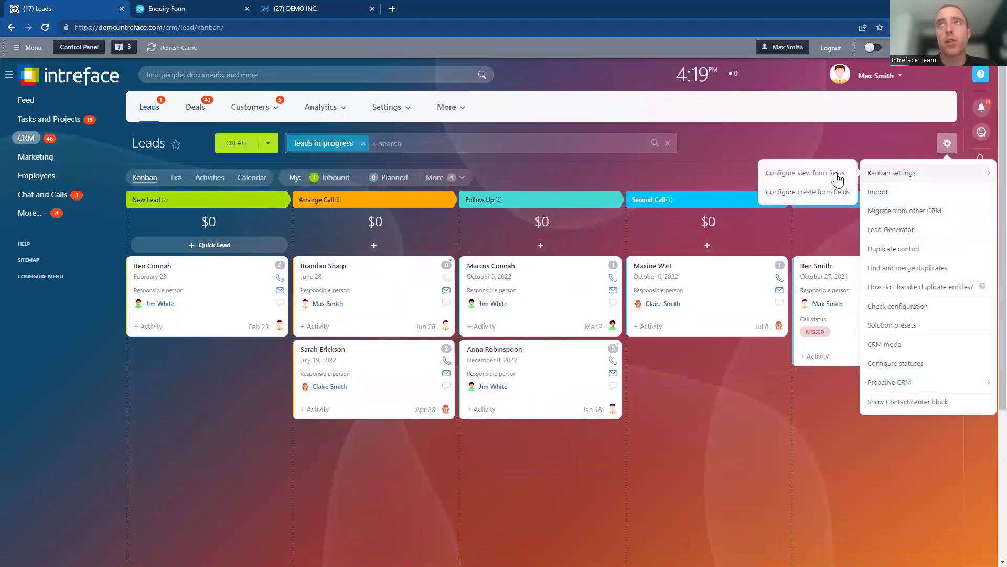
click(836, 175)
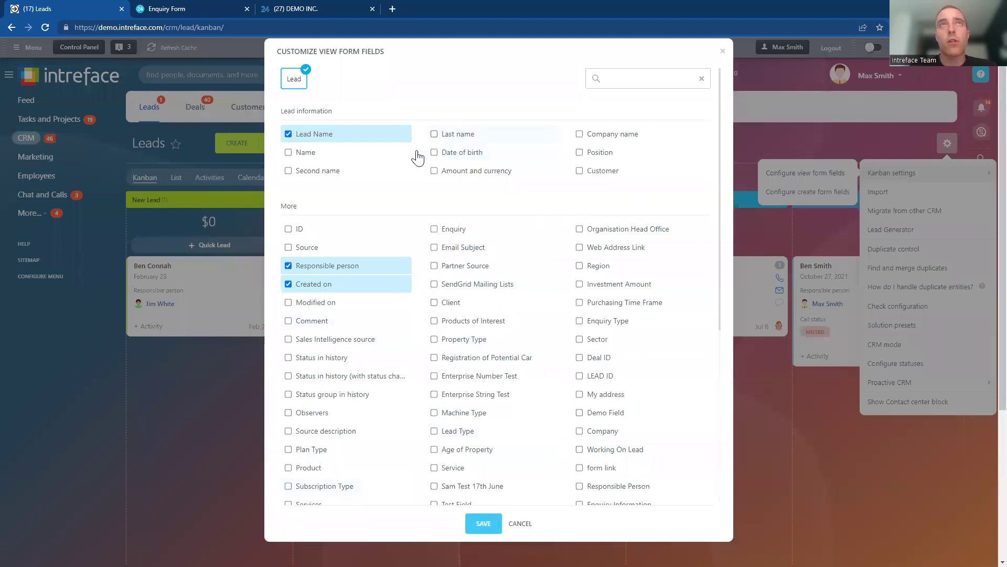
click(292, 153)
click(483, 523)
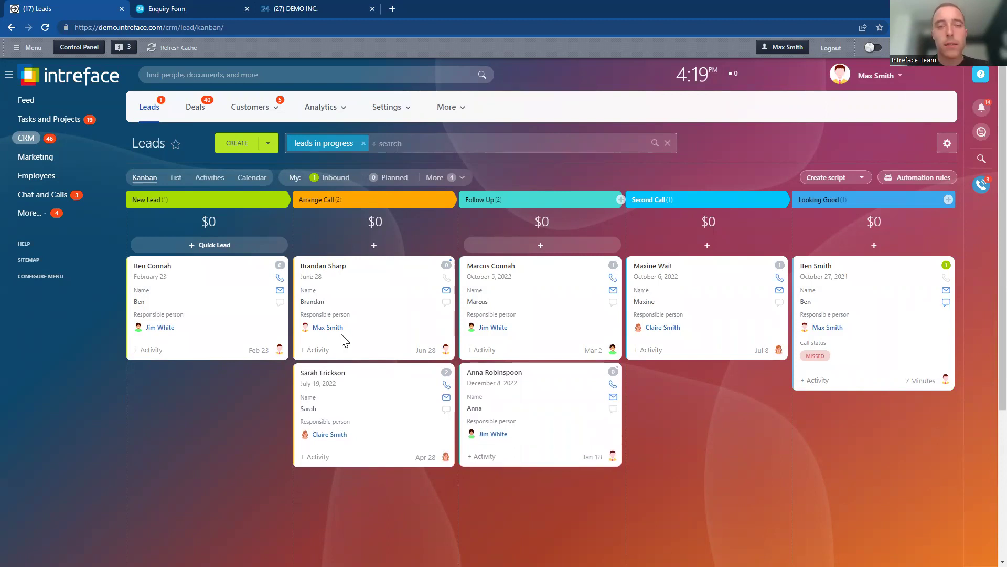
From the leads list view, open the Follow Up lead created 05/10/2022 and add a section named "FINANCE INFORMATION"
click(177, 179)
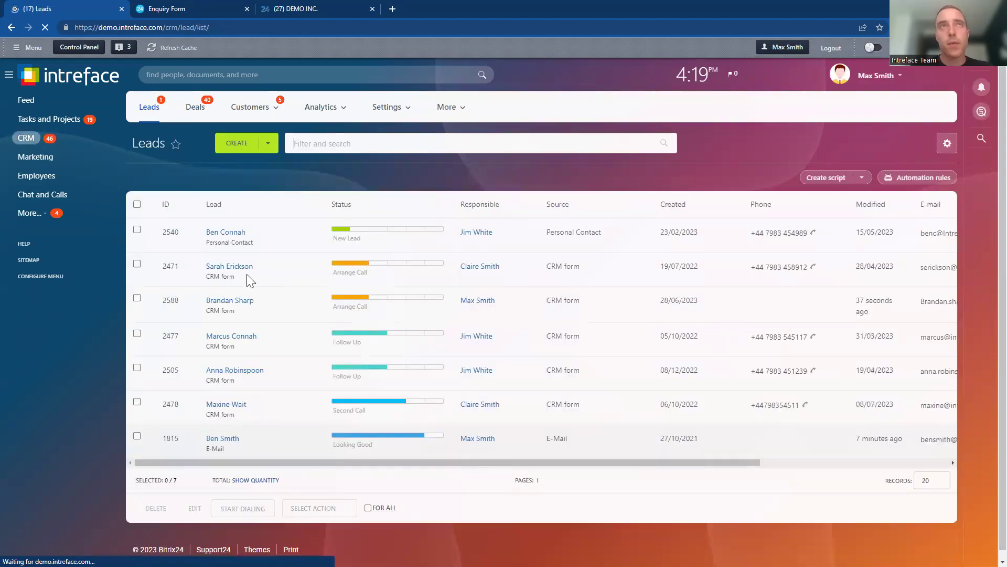
click(233, 340)
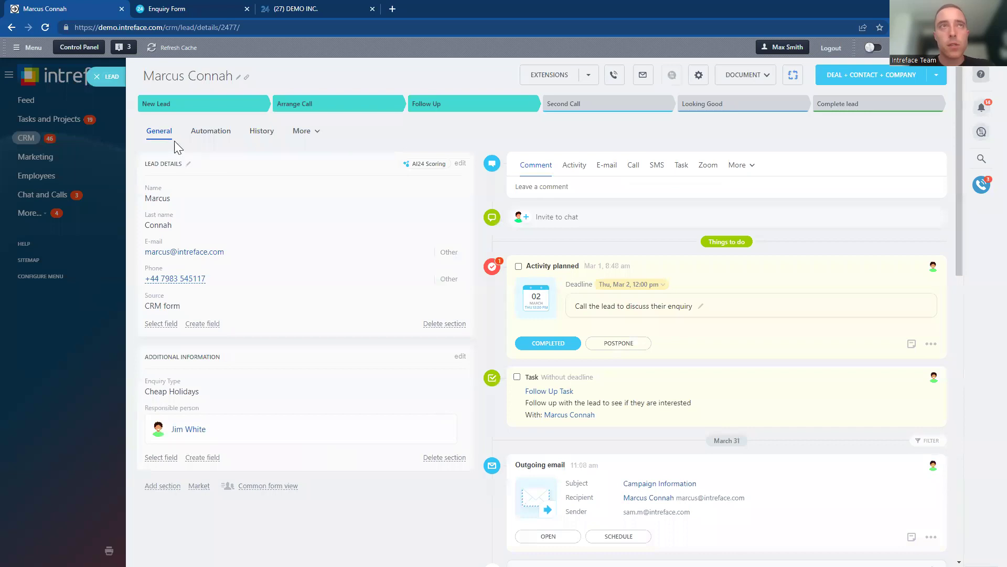
click(166, 487)
key(BackSpace)
key(BackSpace)
key(BackSpace)
key(BackSpace)
key(BackSpace)
key(BackSpace)
key(BackSpace)
key(BackSpace)
key(BackSpace)
key(BackSpace)
key(BackSpace)
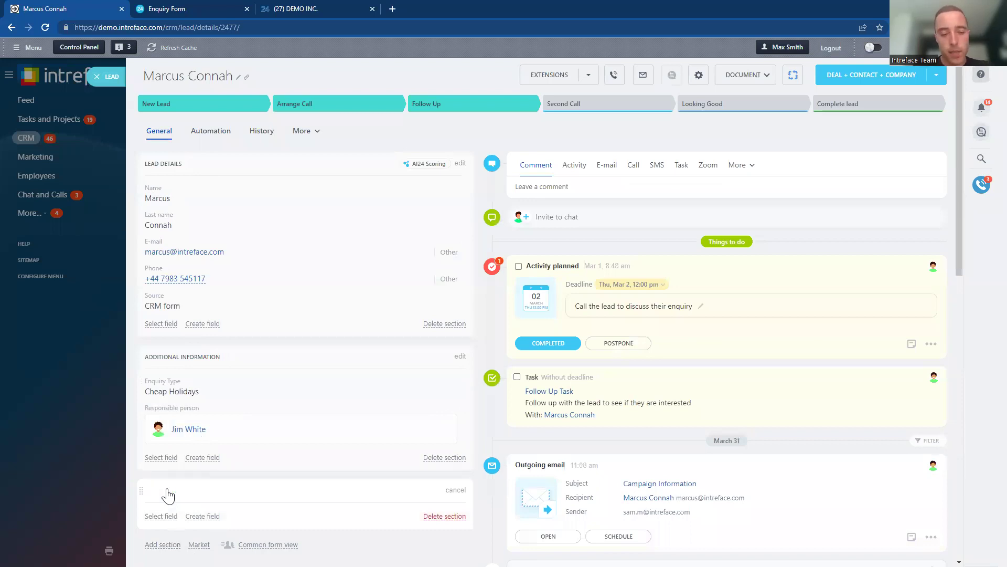
text(FINA)
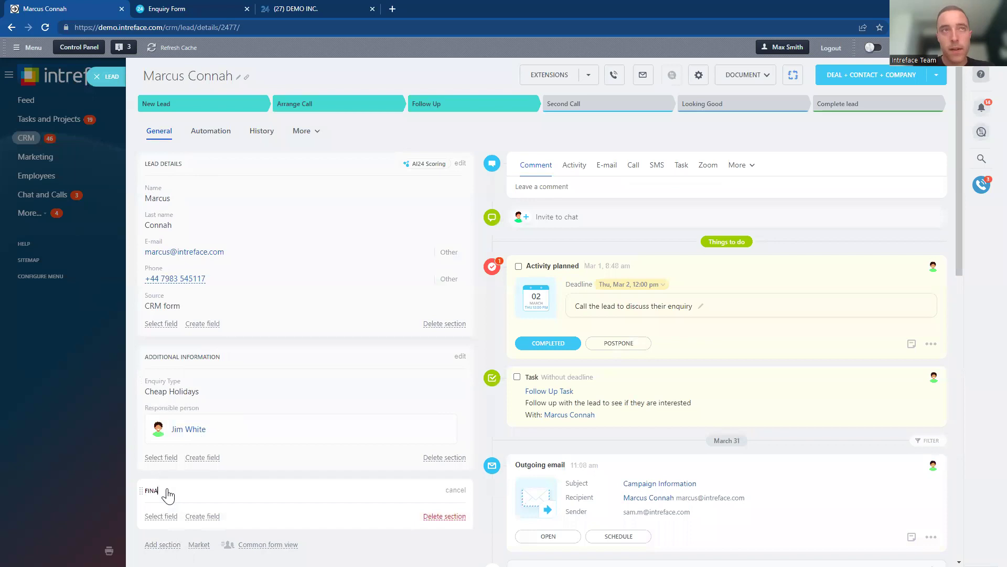
text(NCE INFORMATION)
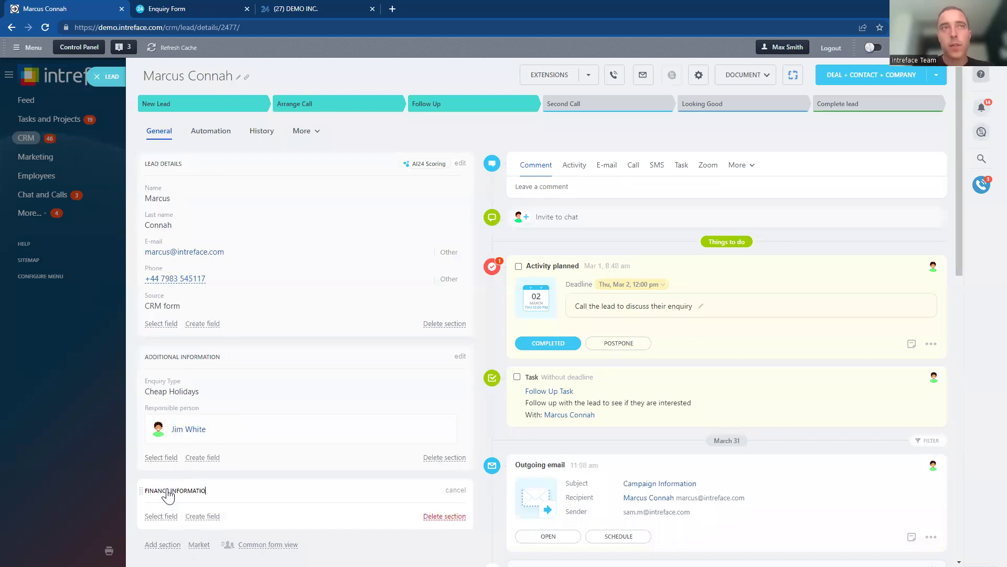
click(257, 503)
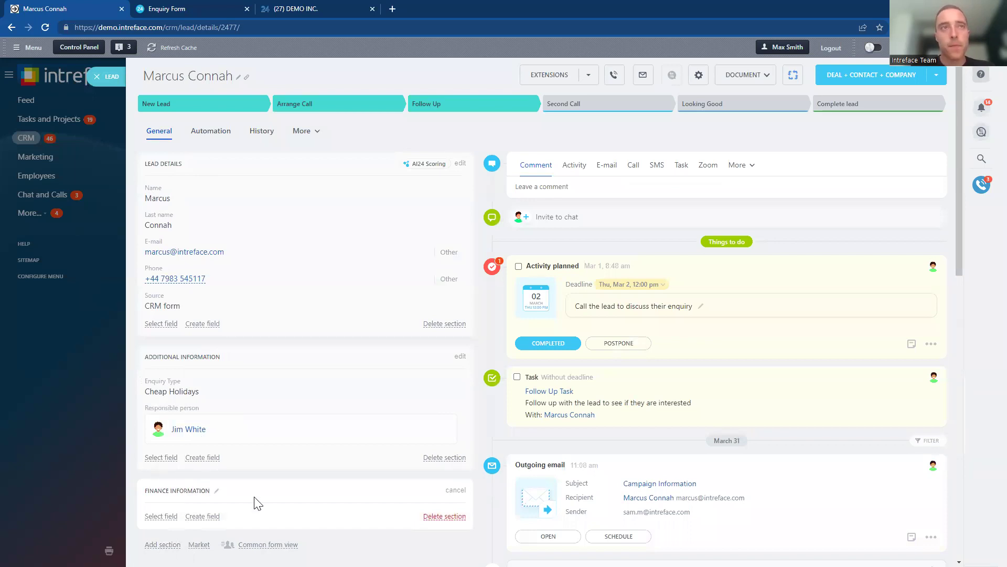
Create a Number field named "Annual Revenue" in the Finance Information section and save it
click(210, 517)
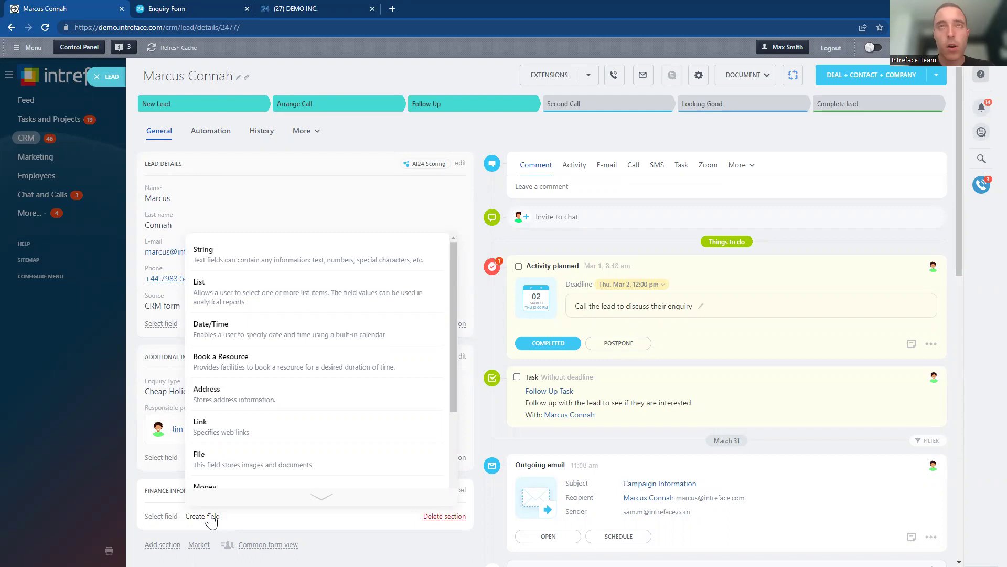
scroll(257, 472, down, 1)
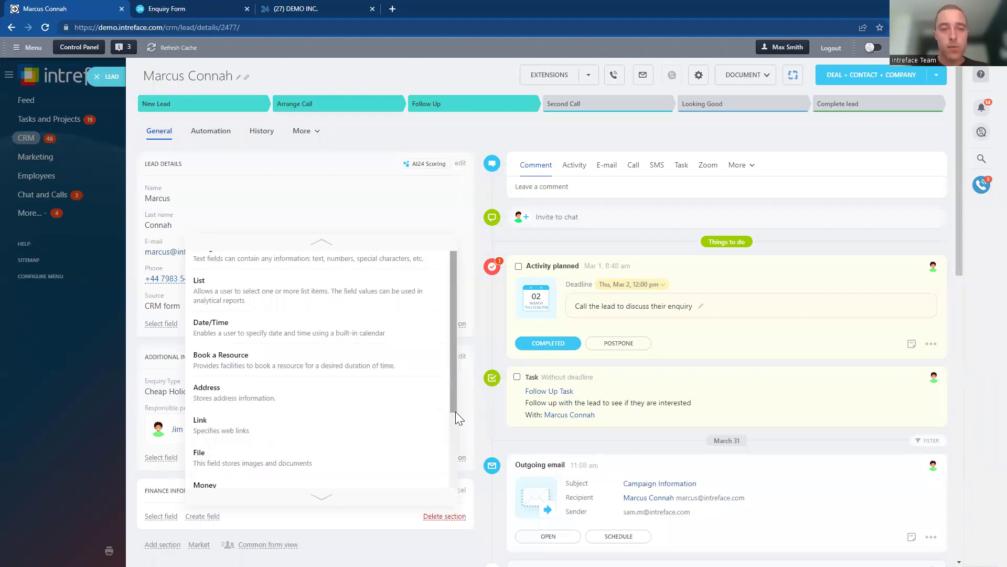
drag(454, 405, 451, 496)
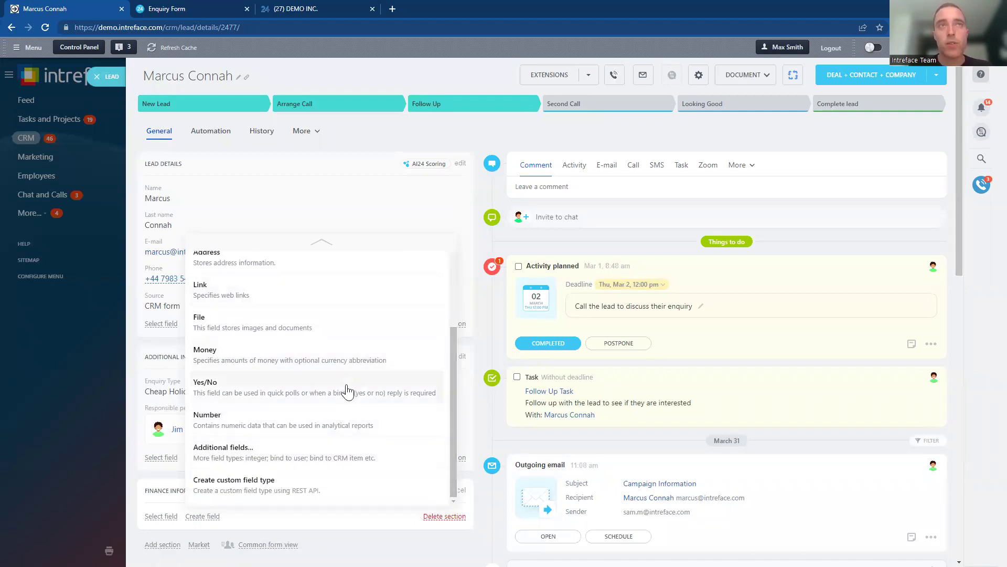
click(331, 429)
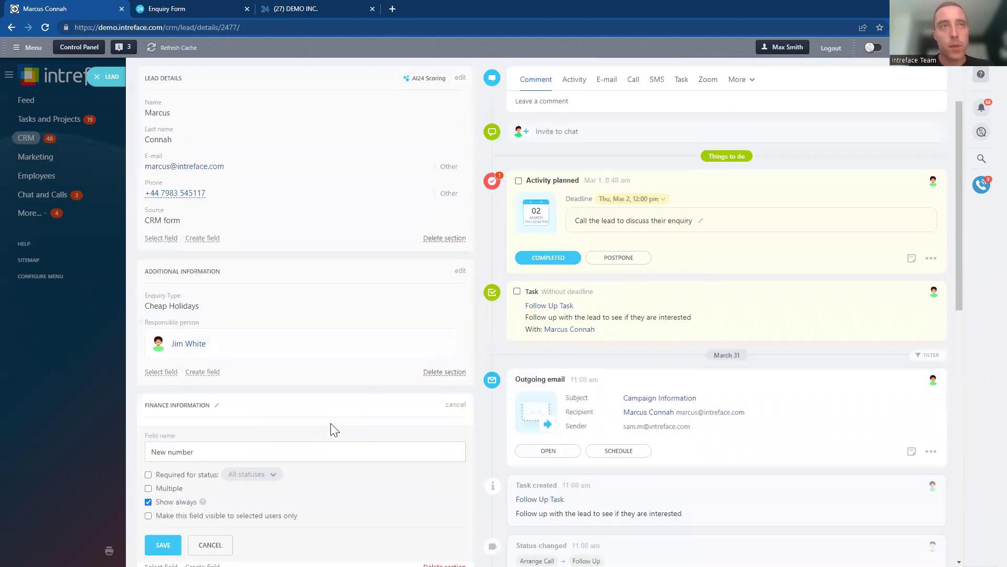
key(ctrl+a)
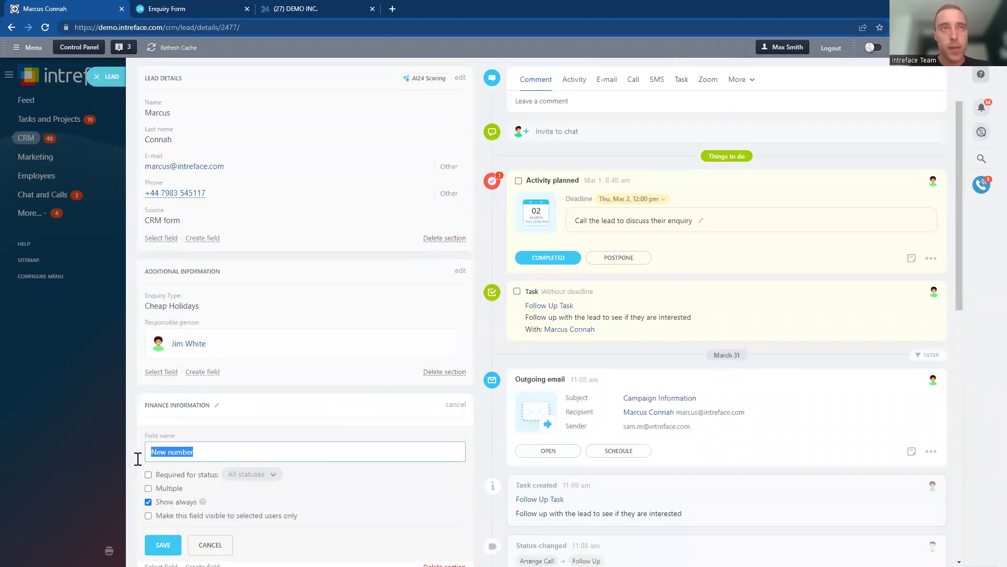
text(a)
key(BackSpace)
key(BackSpace)
text(Annaul INc)
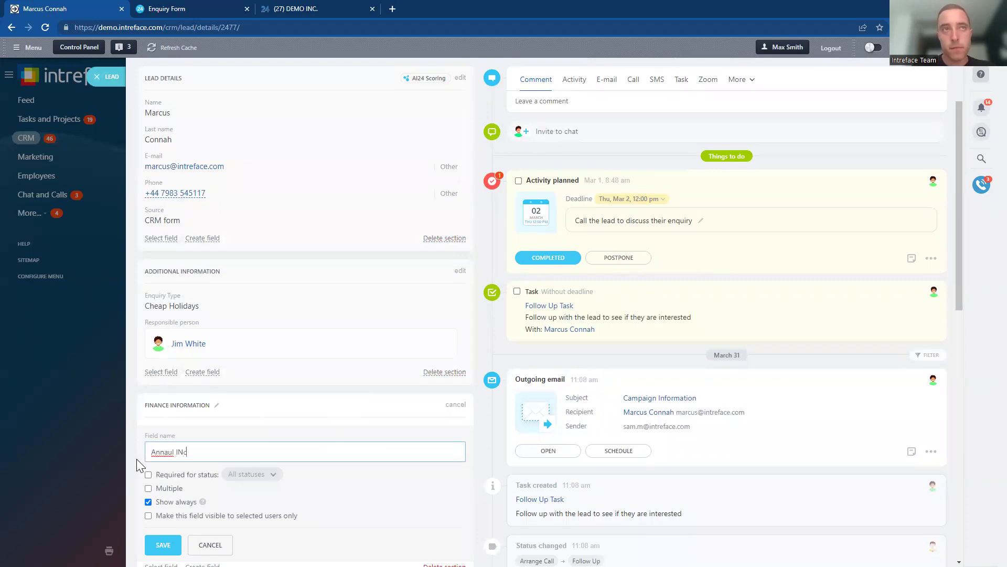
key(BackSpace)
text(Revenue)
right_click(165, 452)
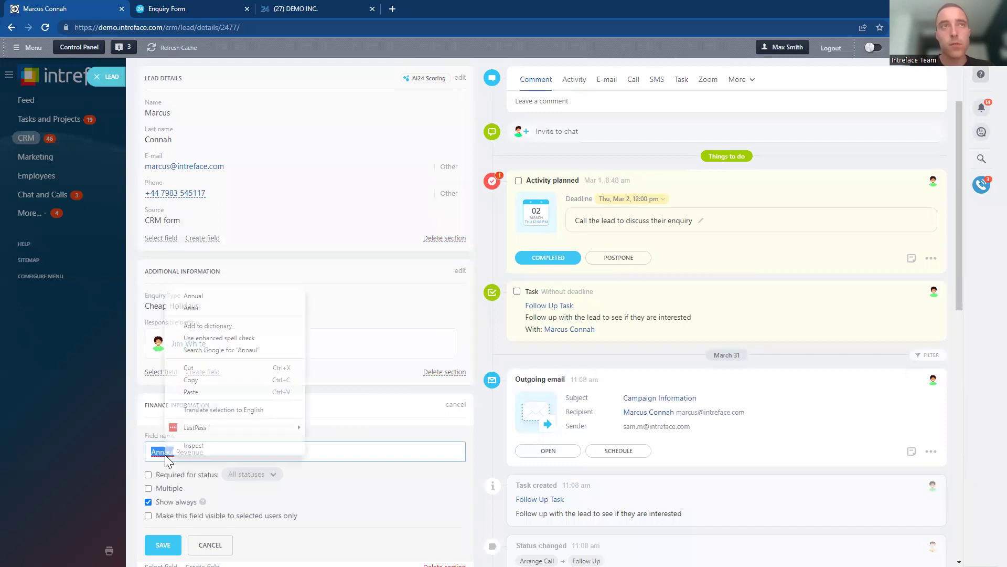
click(214, 292)
click(163, 544)
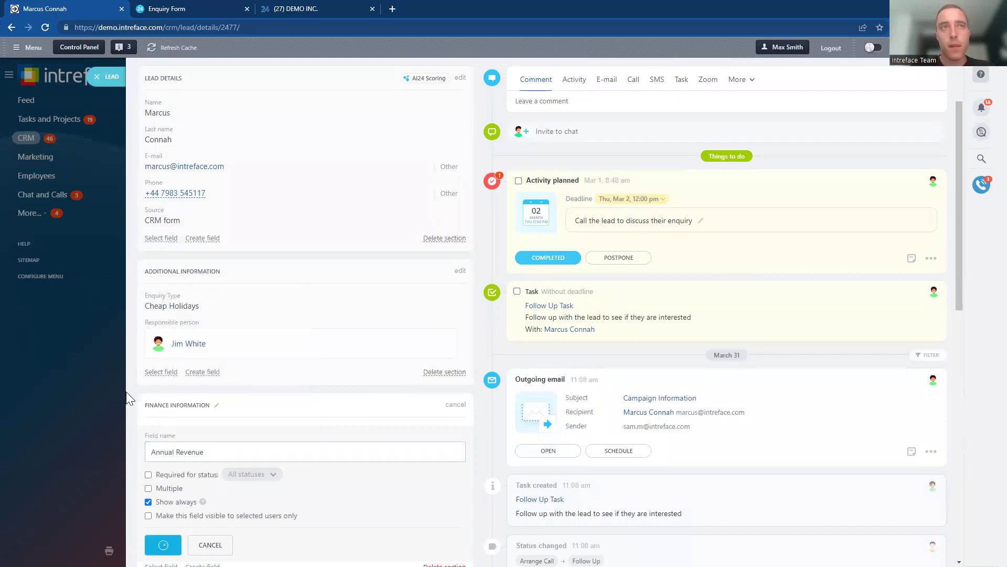
Set the lead's Annual Revenue to 50000 and save the lead
text(50000)
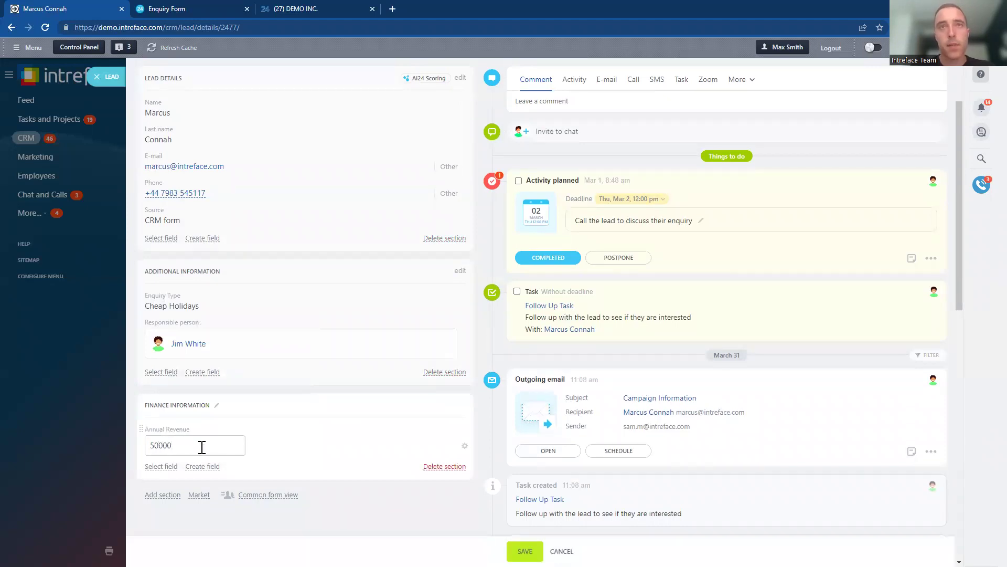
key(Return)
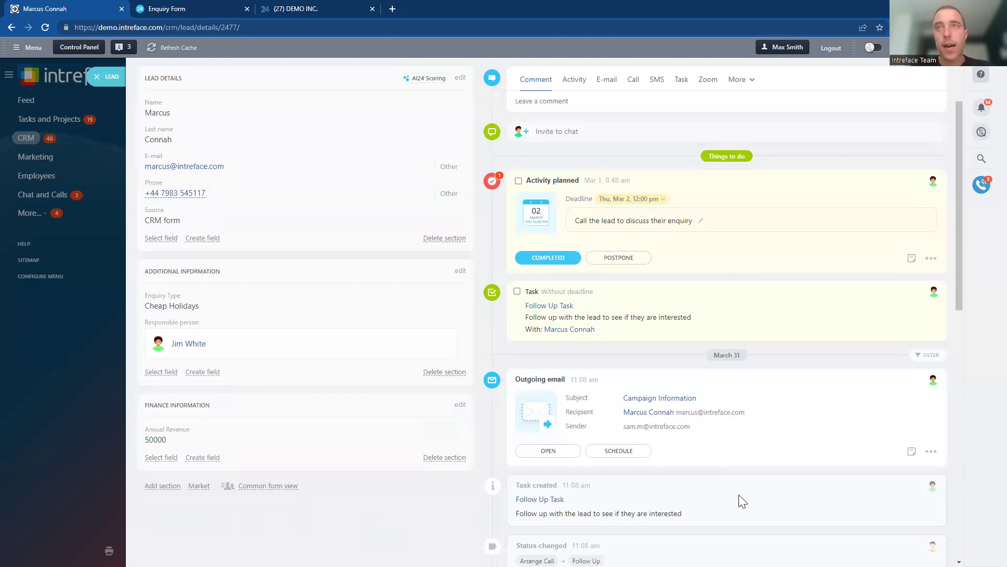
drag(964, 287, 948, 232)
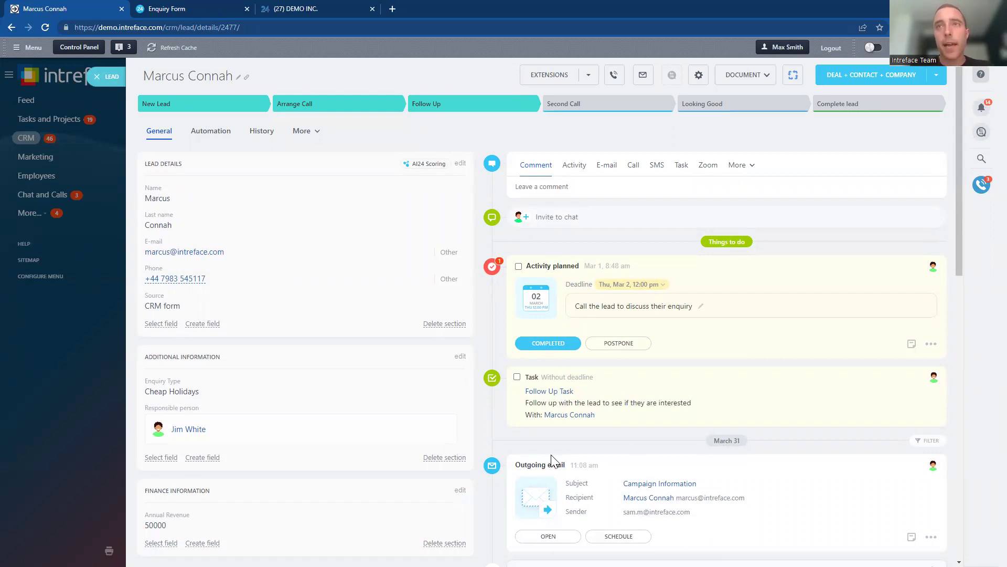
View the outgoing Campaign Information email from the lead's timeline, and close it
click(548, 536)
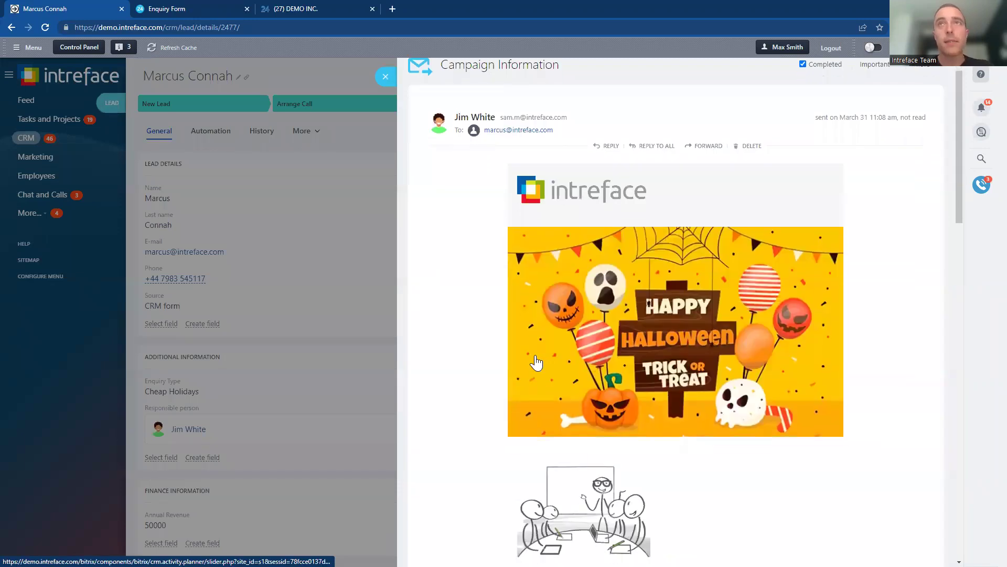
click(387, 78)
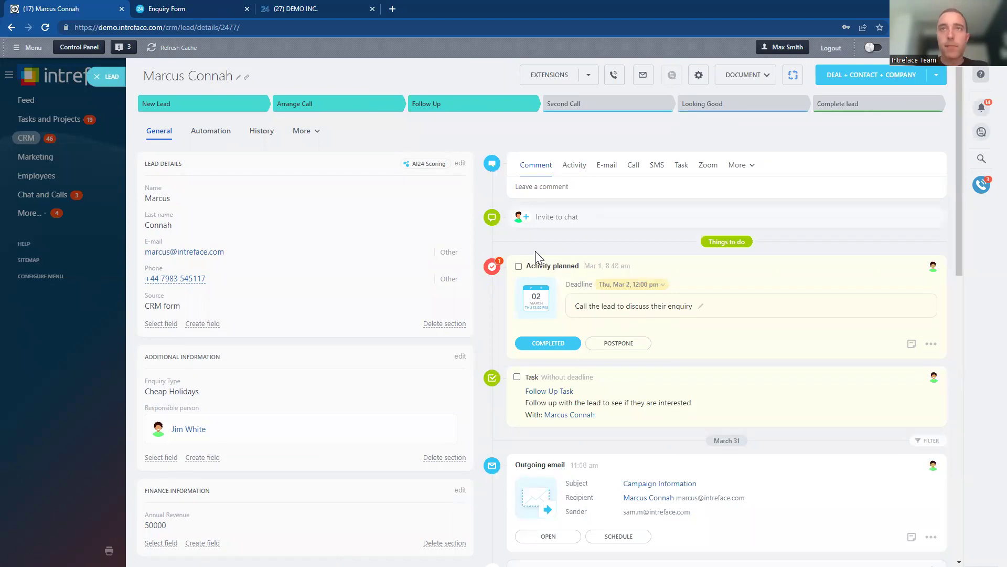
Start an email to the lead from its timeline using the Thank You template, and discard it without sending
click(607, 165)
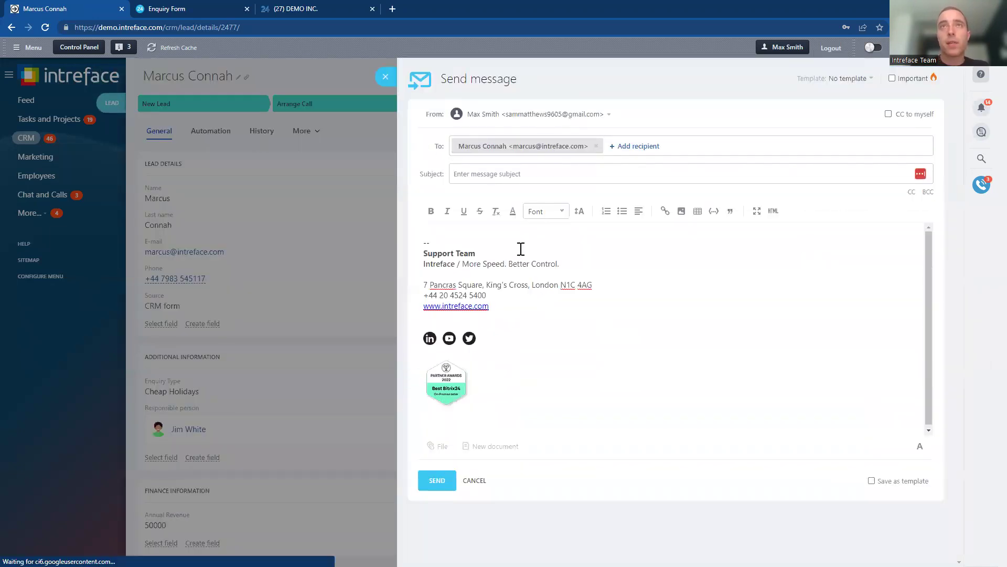
click(849, 79)
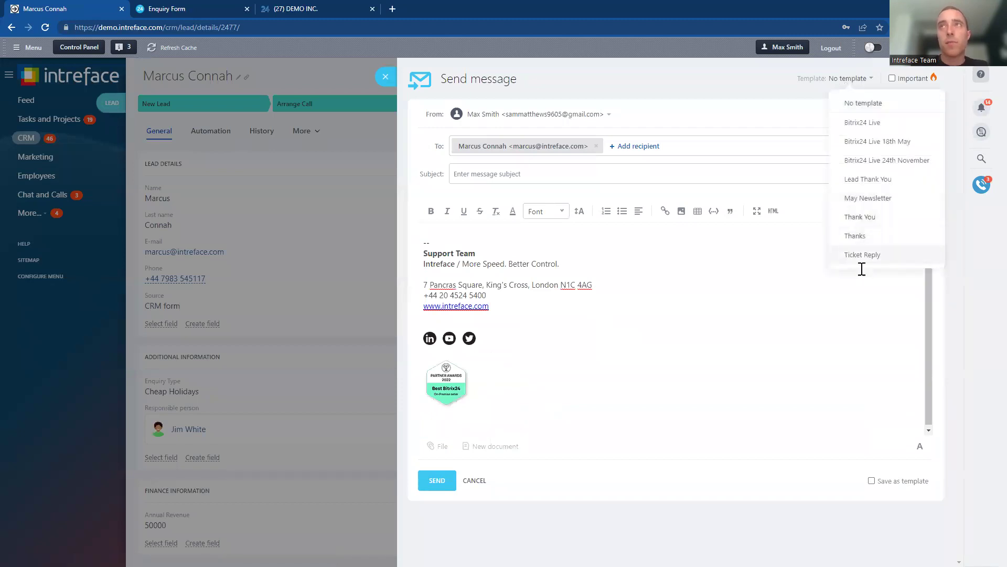
click(856, 218)
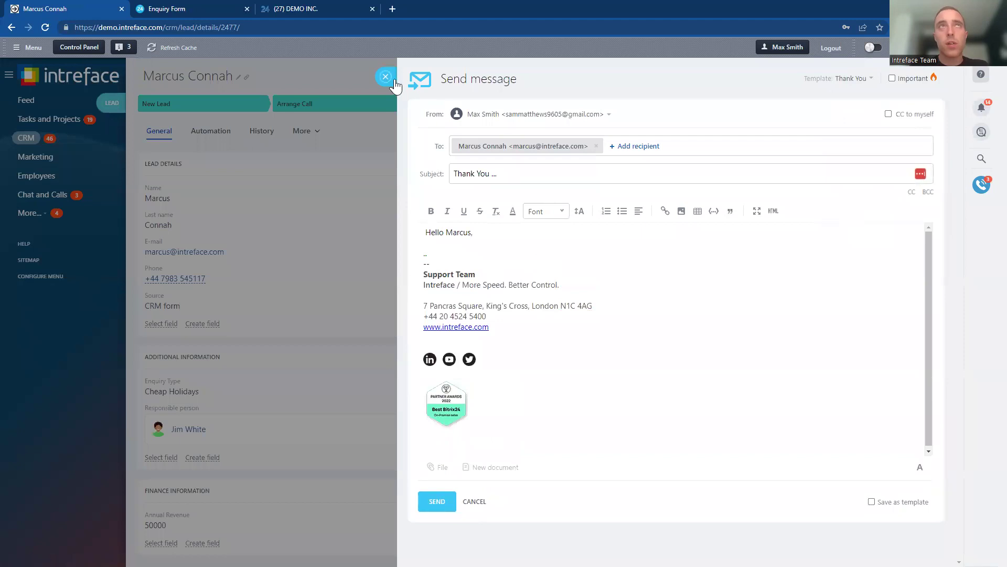
click(388, 77)
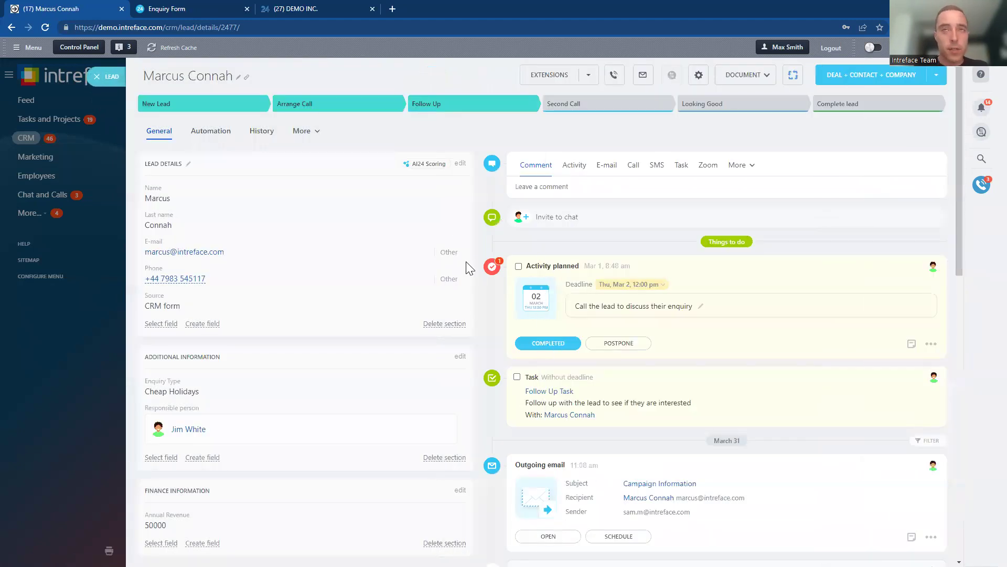
Post the comment "This lead looks good" on the lead's timeline, mentioning the first suggested colleague
drag(959, 236, 953, 351)
scroll(950, 378, down, 4)
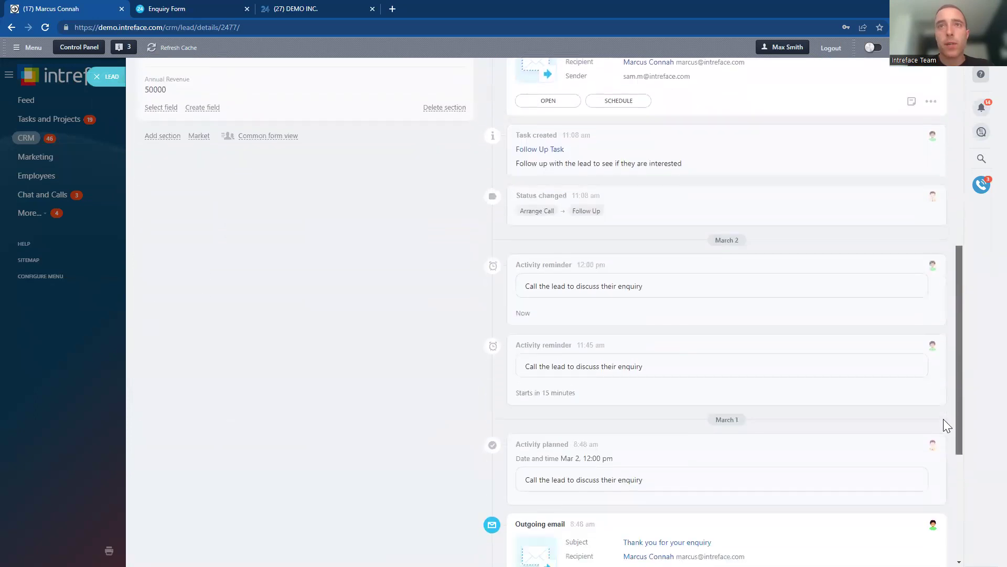
scroll(939, 405, up, 9)
click(544, 183)
text(This lead loo)
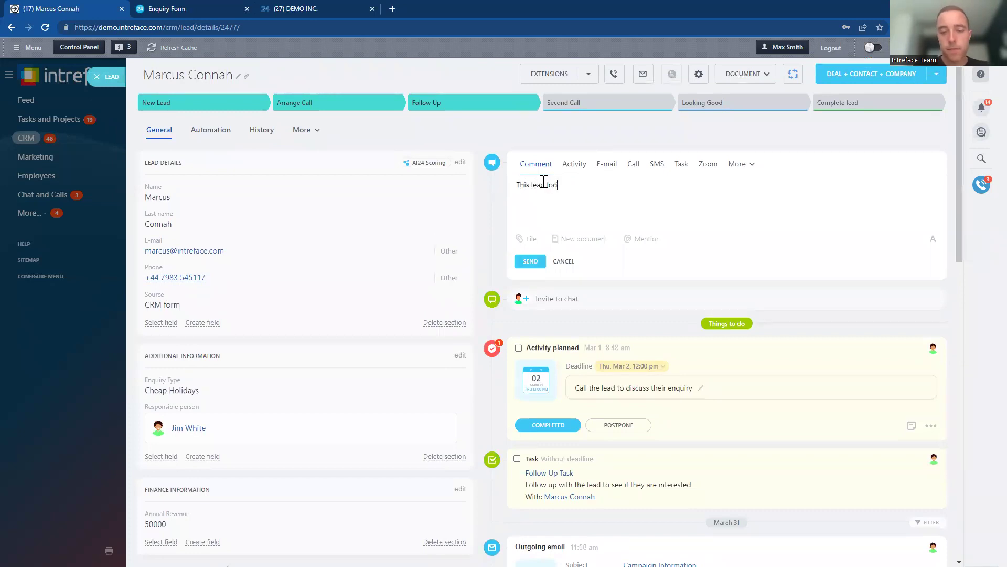
text(ks good @)
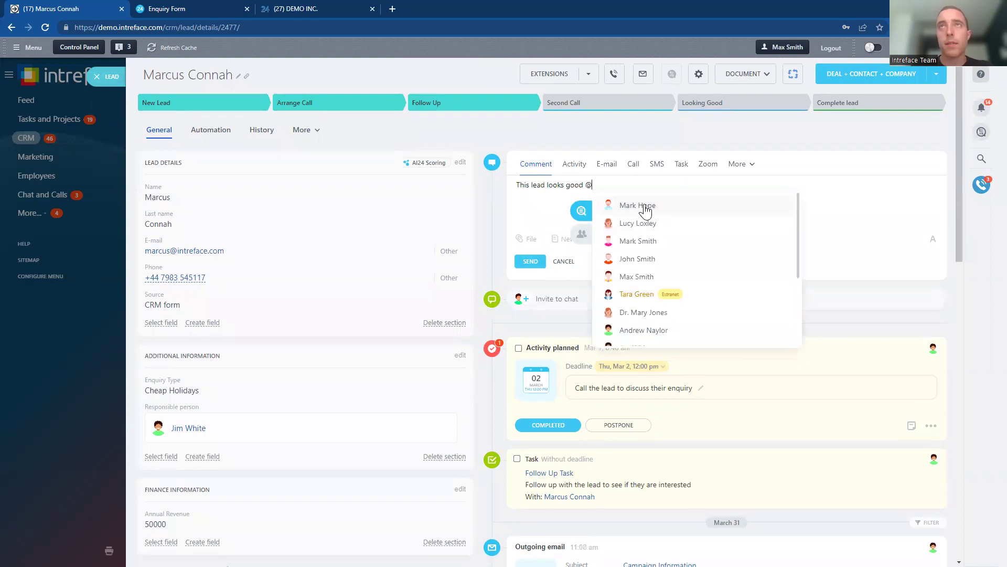
click(640, 205)
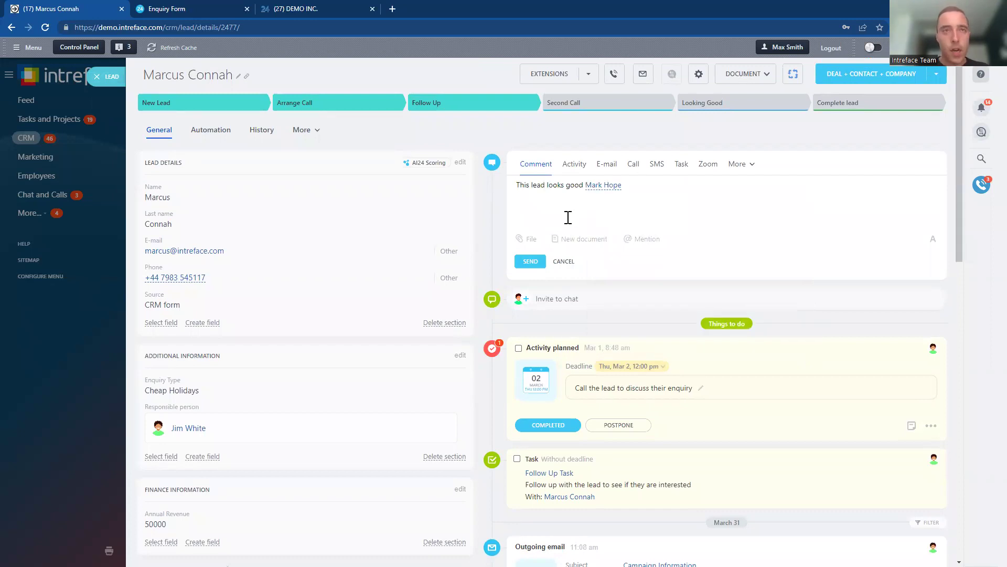
click(530, 260)
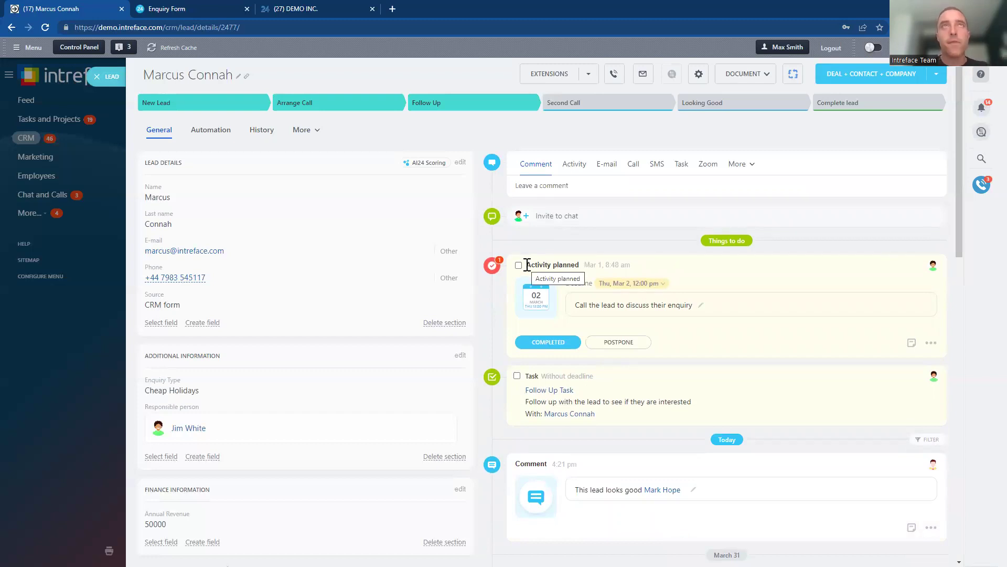
Open the lead's automation rules and add a customer communication rule, Send email to customer, to the New Lead stage
click(212, 135)
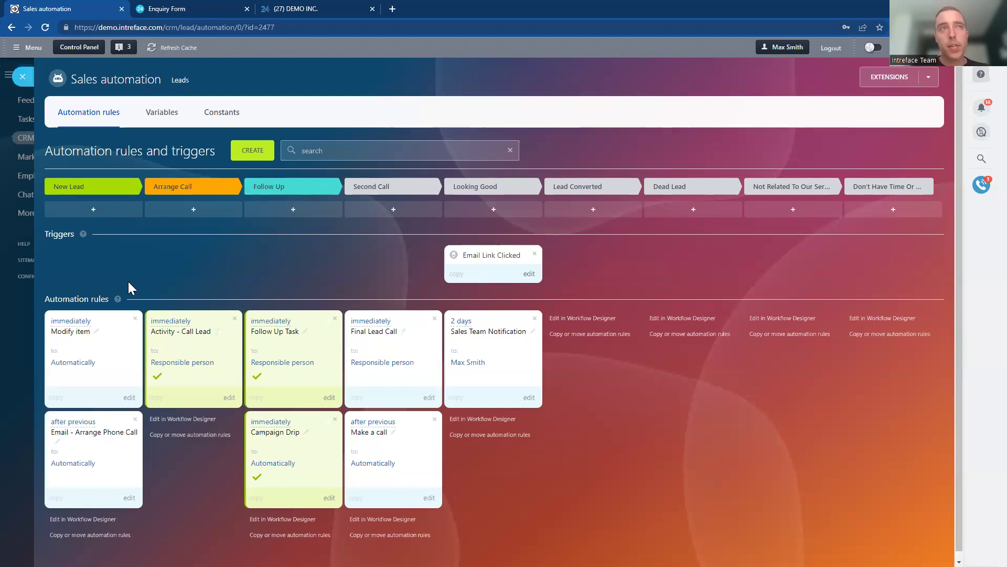
click(249, 153)
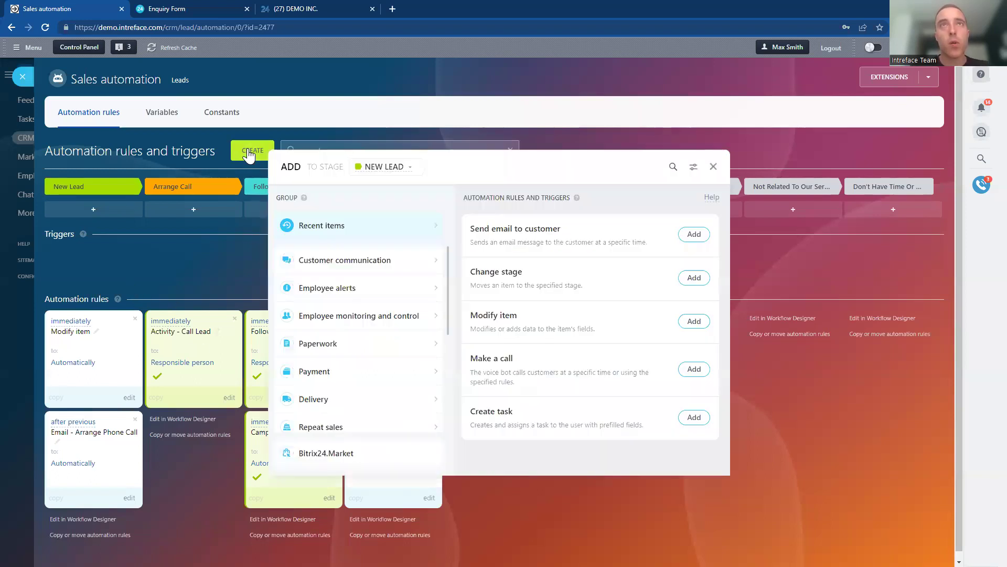
click(333, 265)
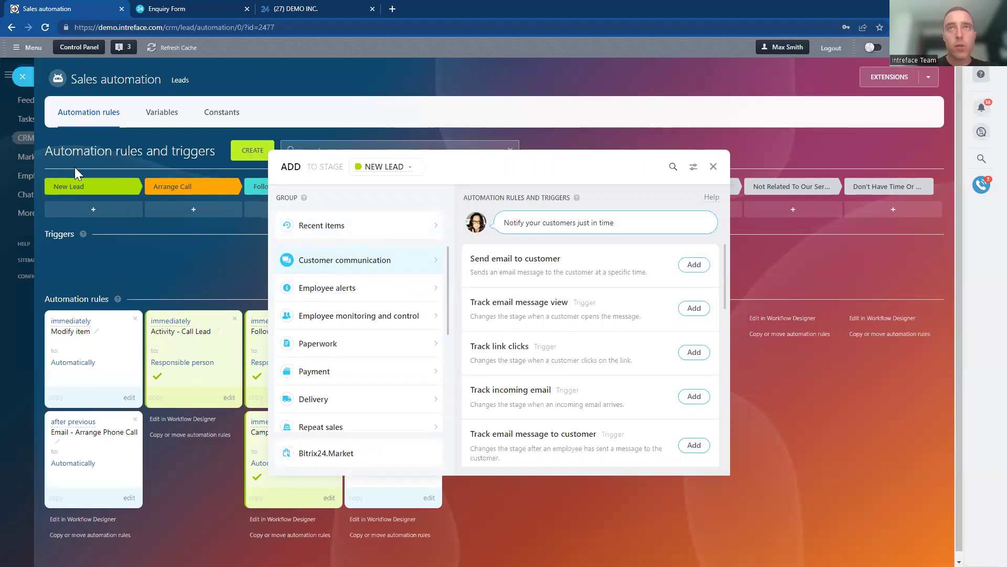
click(693, 265)
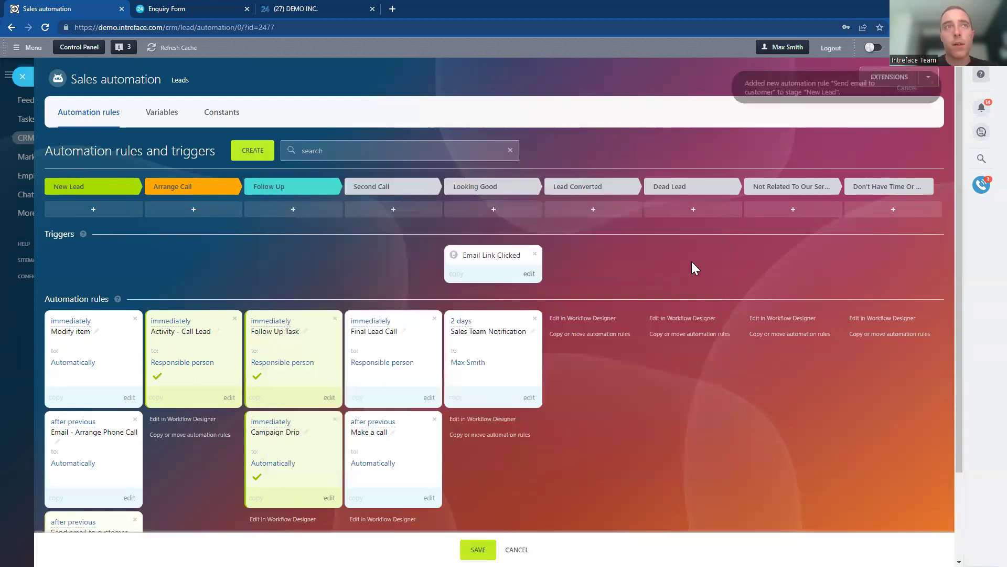
click(339, 284)
Begin the rule's email body with the greeting "Hi" followed by the Lead name placeholder
click(672, 309)
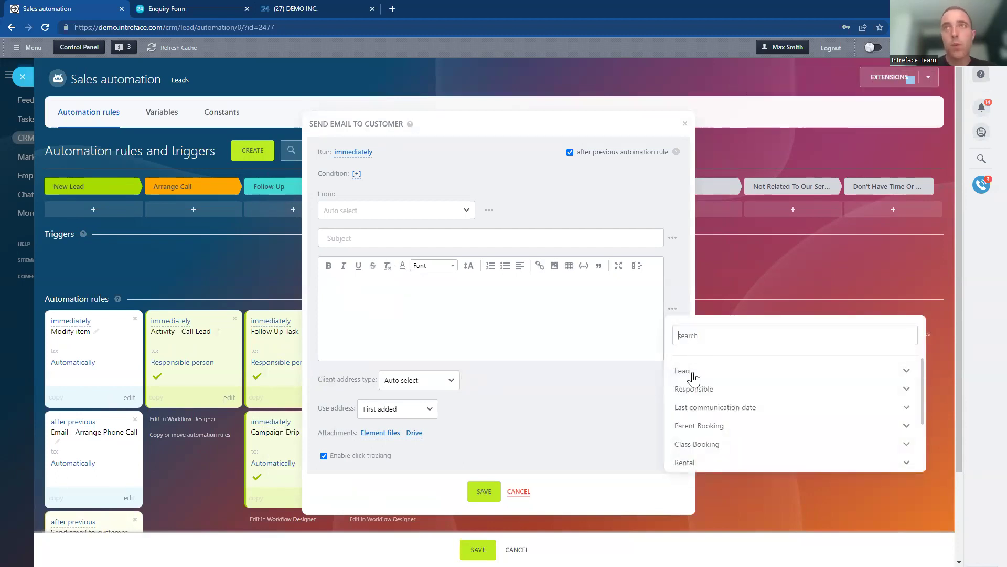
click(906, 372)
text(name)
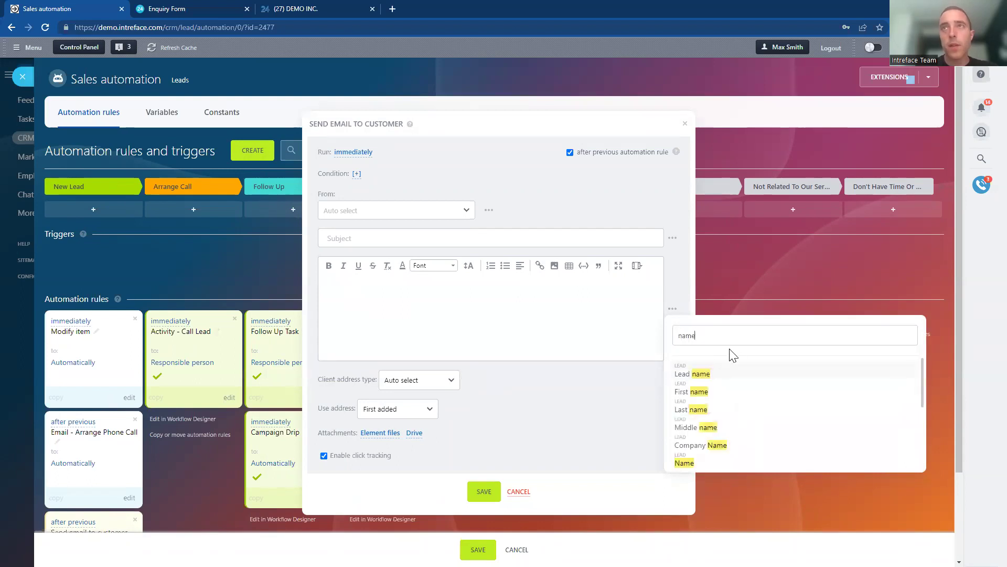
click(695, 373)
click(329, 285)
text(Hi)
Write "Thank you for your enquiry. One of our team will be in contact" below the greeting in the email body
click(377, 284)
text(Thank you for your enquiry. One of )
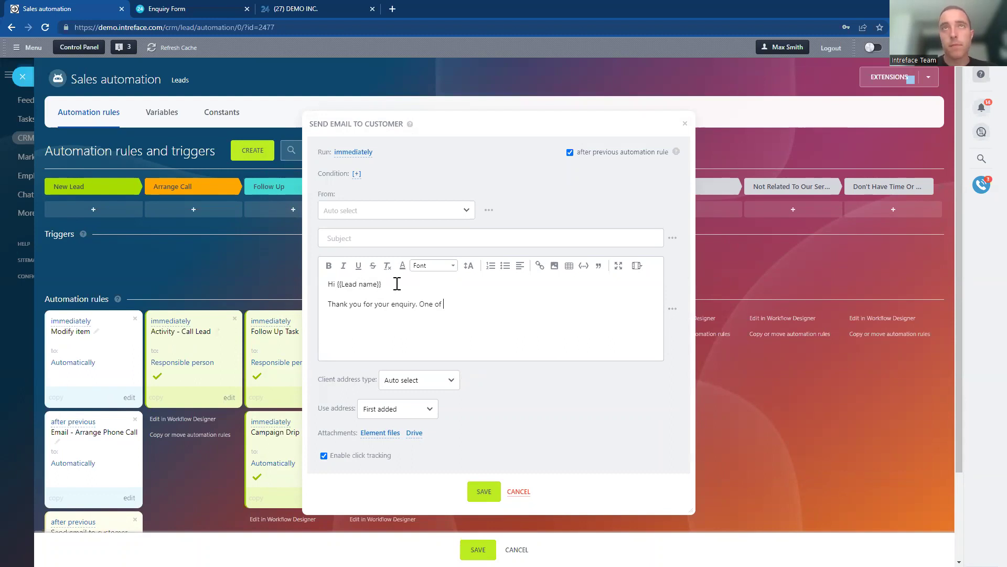
text(our team)
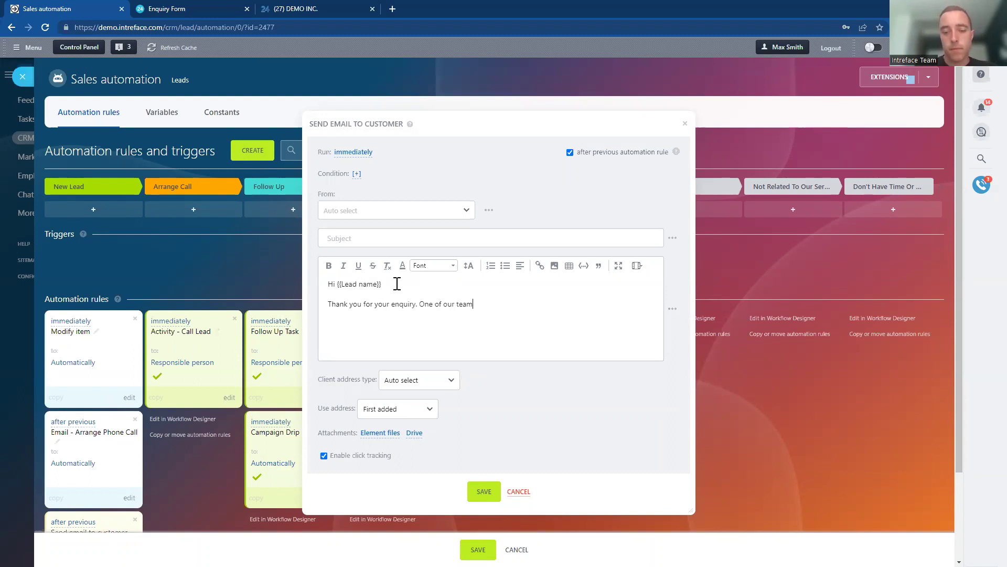
text( will be in contact)
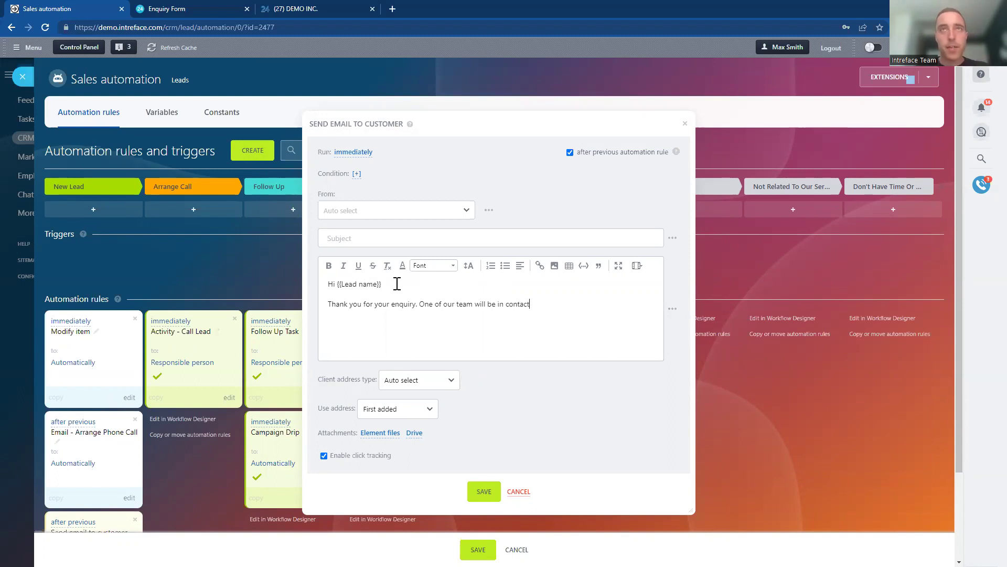
drag(398, 284, 337, 283)
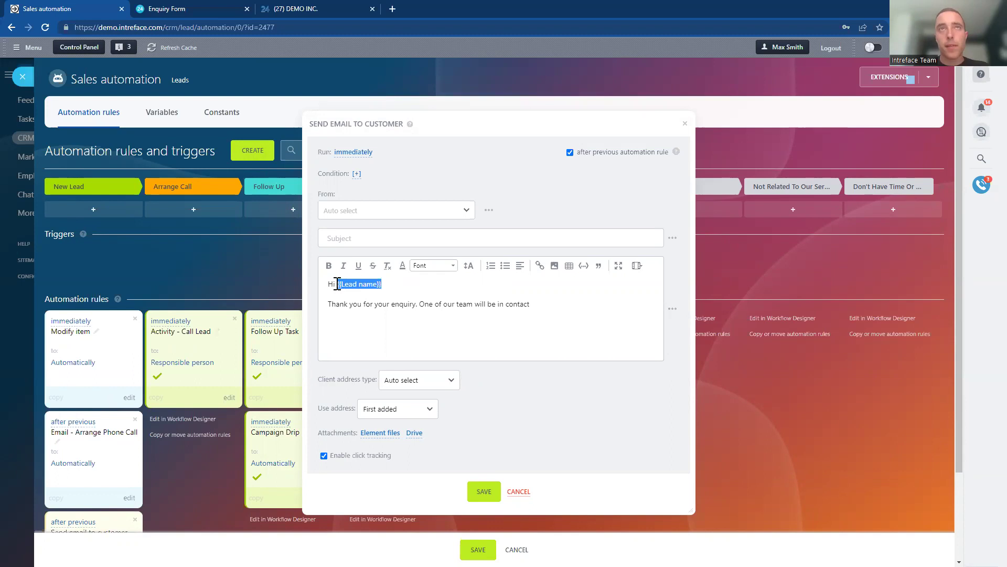
click(335, 320)
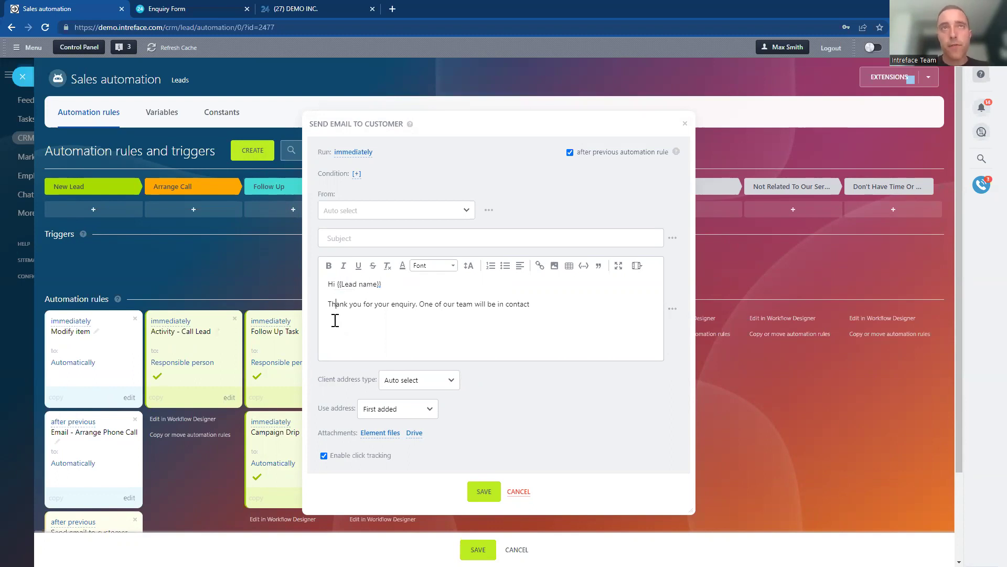
click(539, 304)
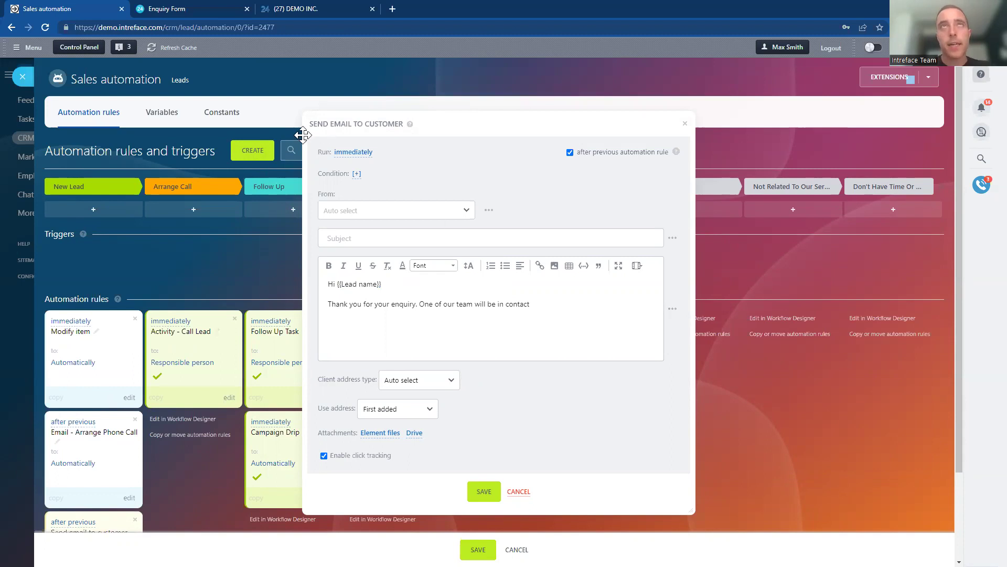
Choose to run the email rule 1 day after the current time, and cancel its settings
click(350, 152)
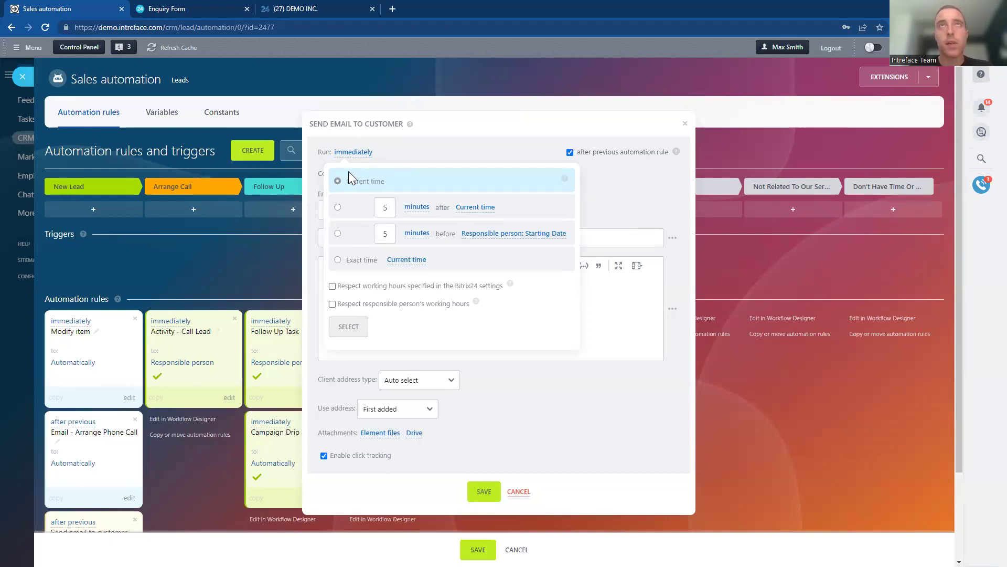
click(337, 208)
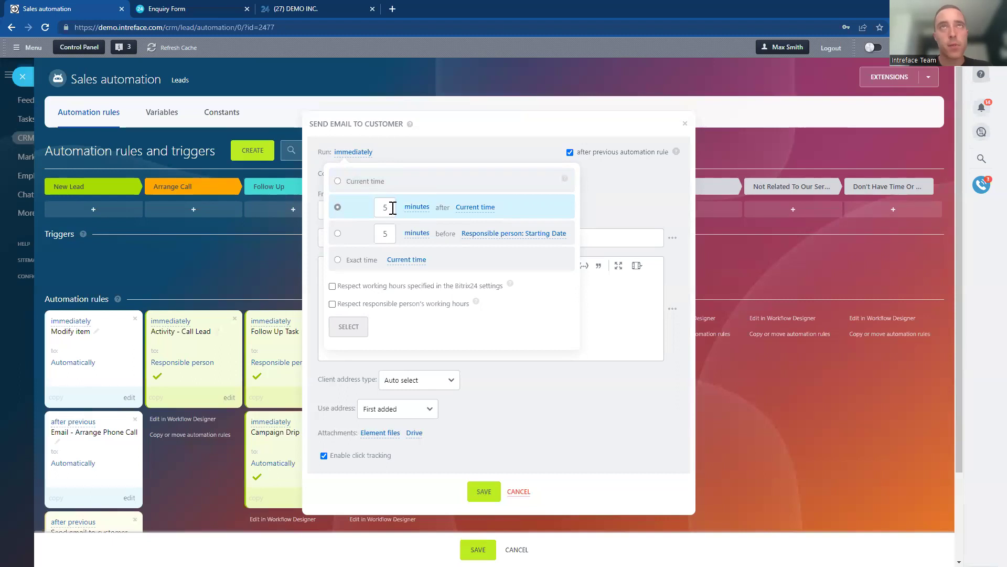
double_click(392, 208)
text(1)
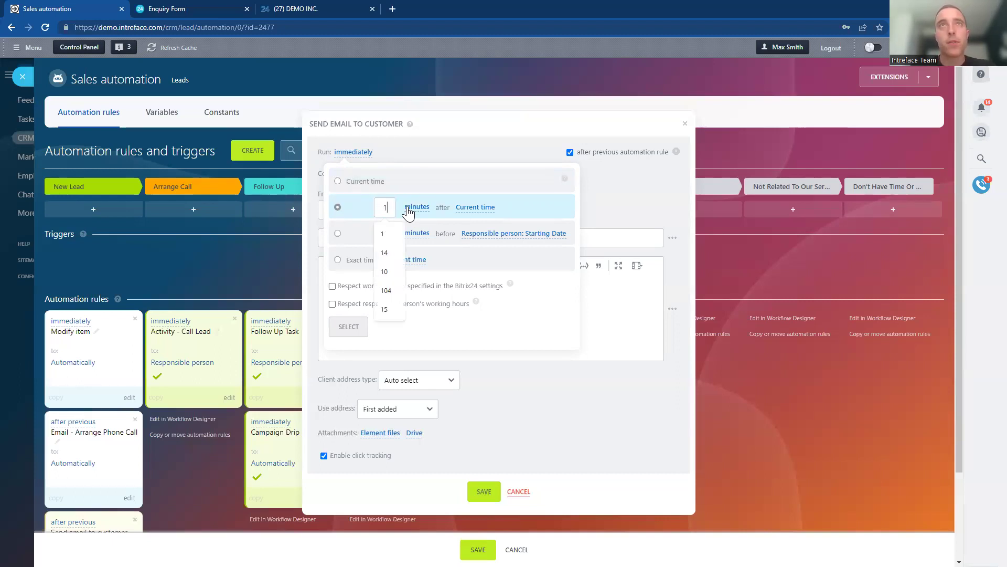
click(409, 210)
click(417, 270)
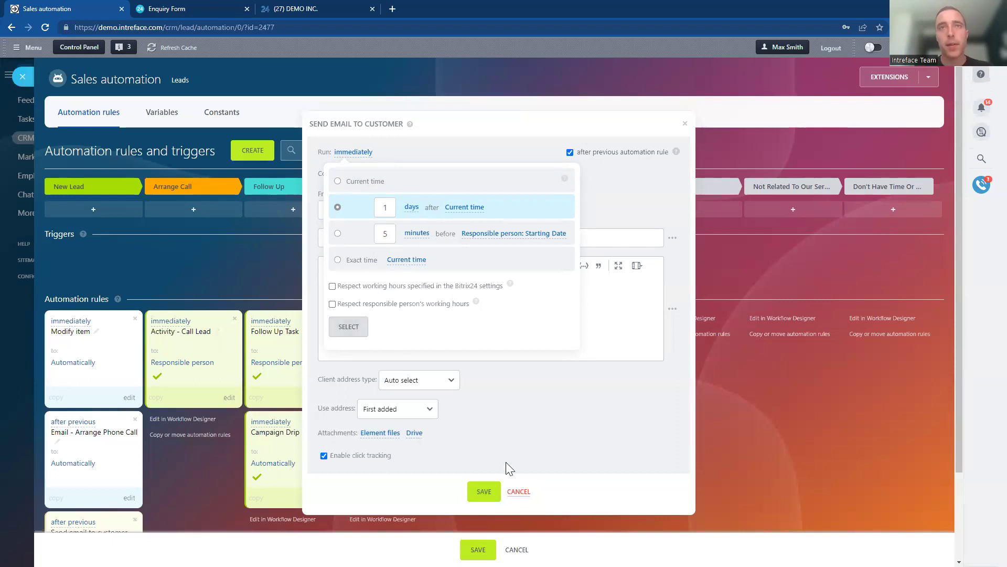
click(516, 492)
click(516, 493)
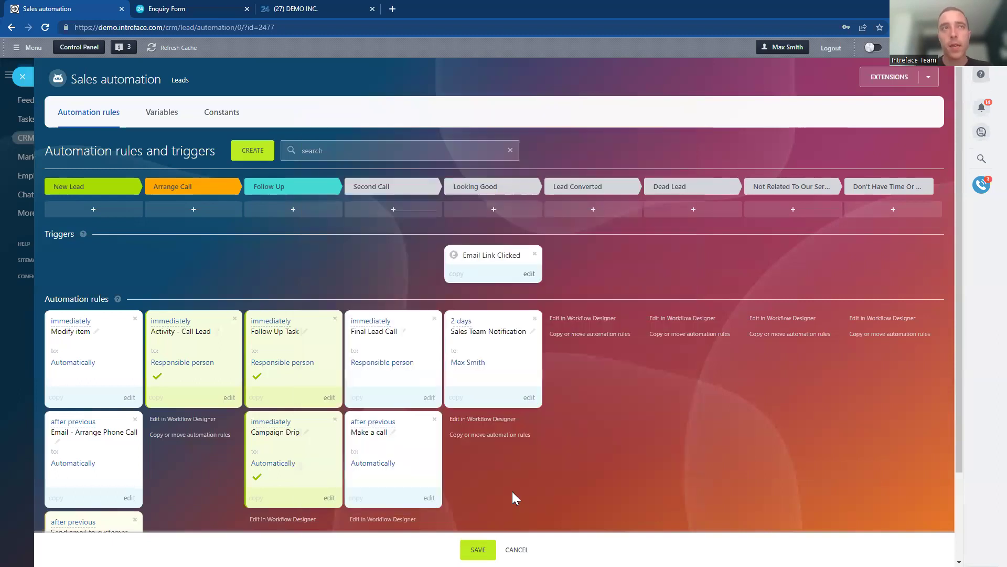
Review the settings of the Email - Arrange Phone Call and Activity - Call Lead rules, and close them
click(88, 431)
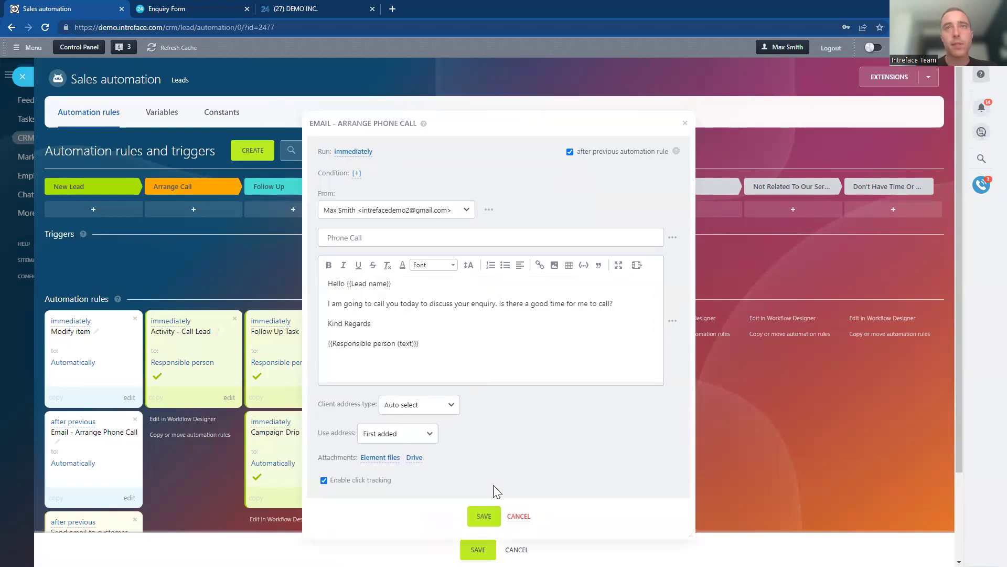
click(518, 515)
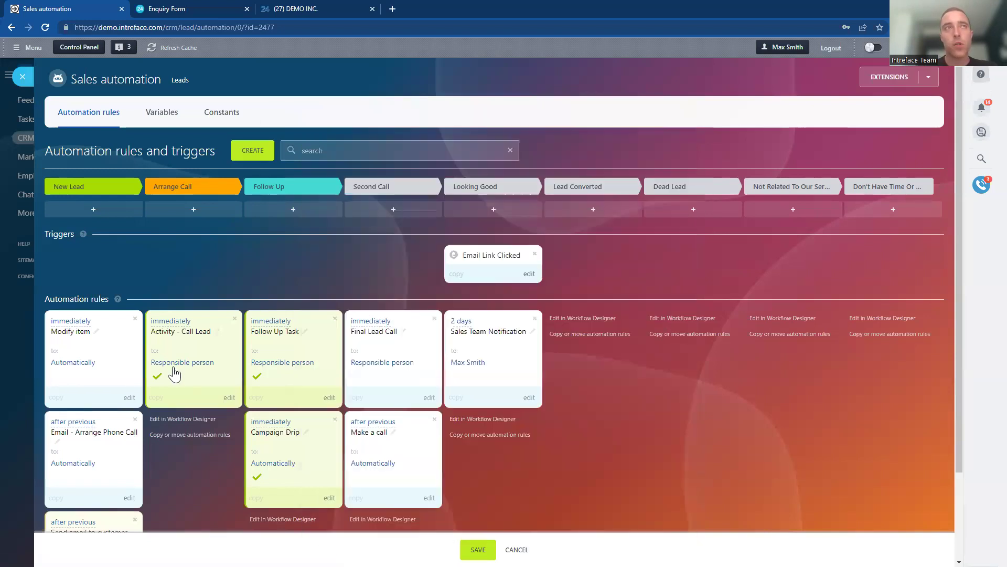
click(178, 323)
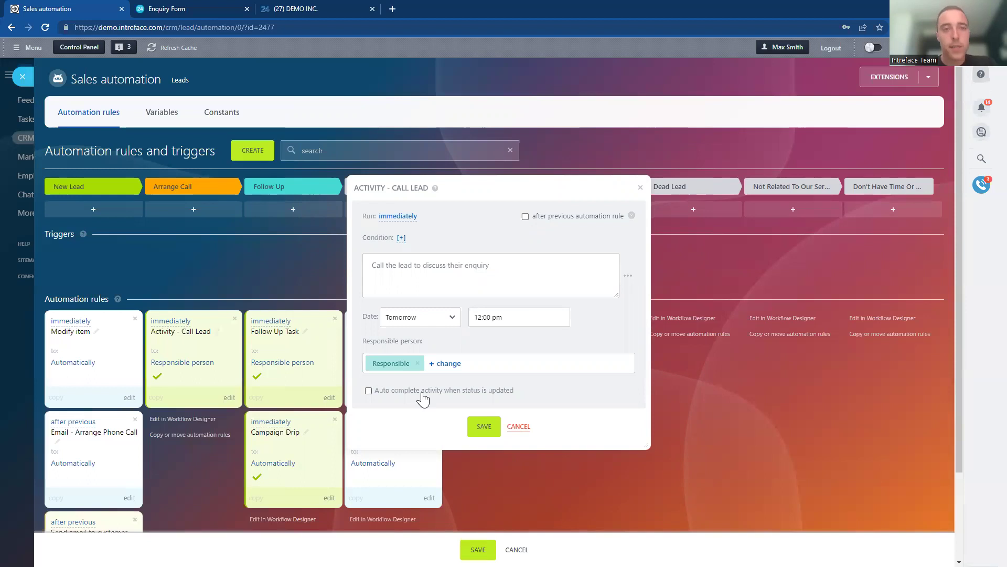
click(485, 426)
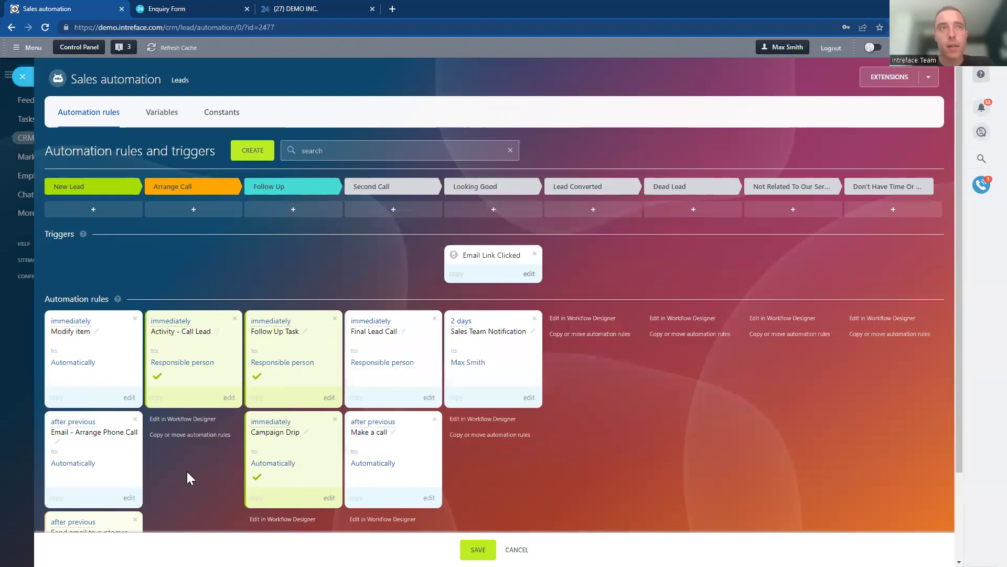
Remove the added Send email to customer rule from the New Lead stage, and close automation and the lead to return to the leads list
click(135, 521)
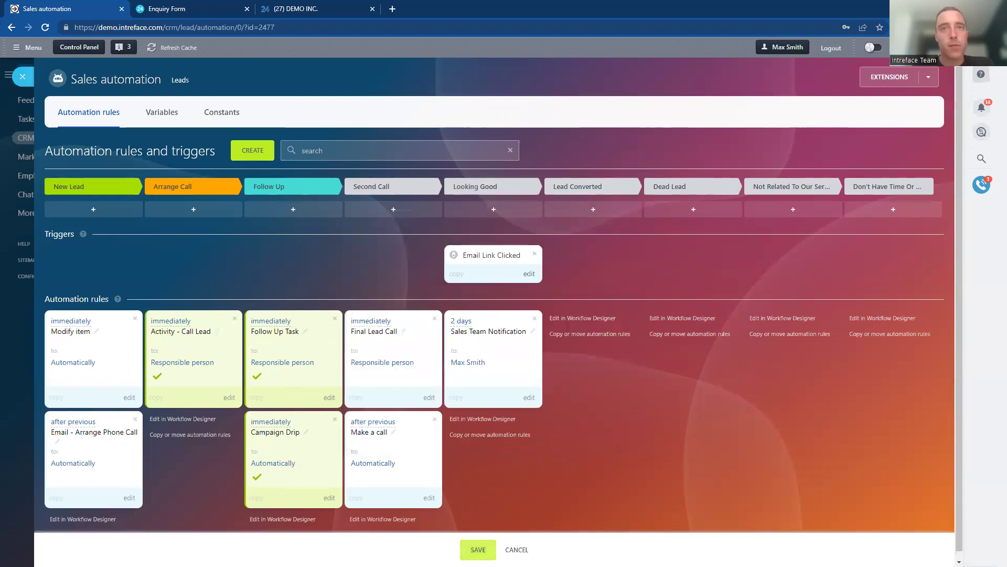
click(23, 75)
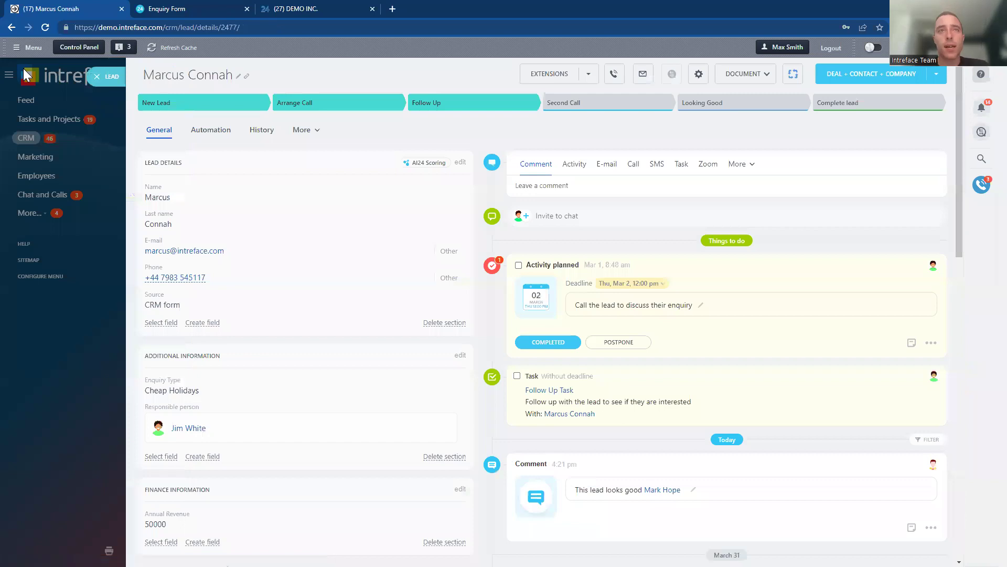
click(102, 82)
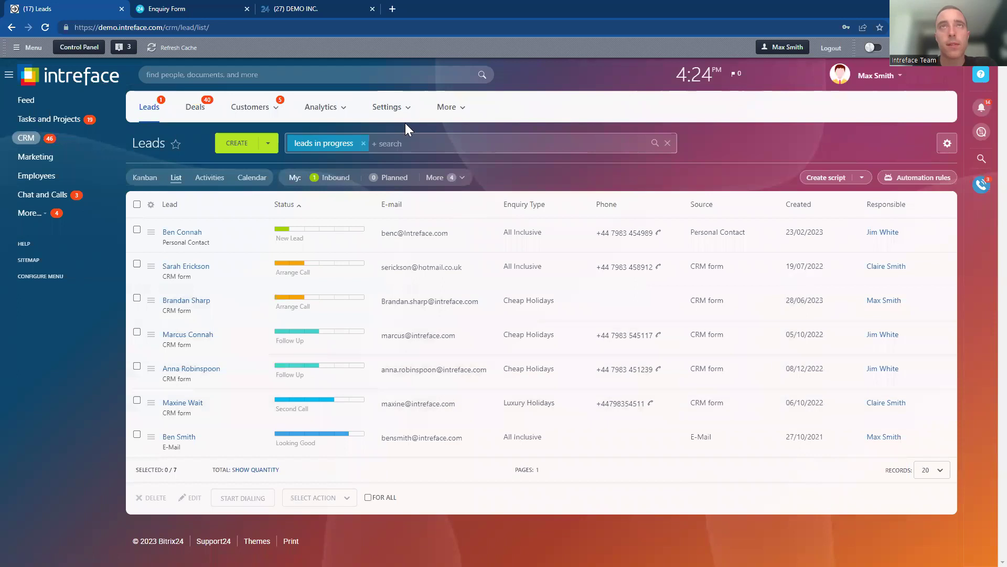
click(427, 146)
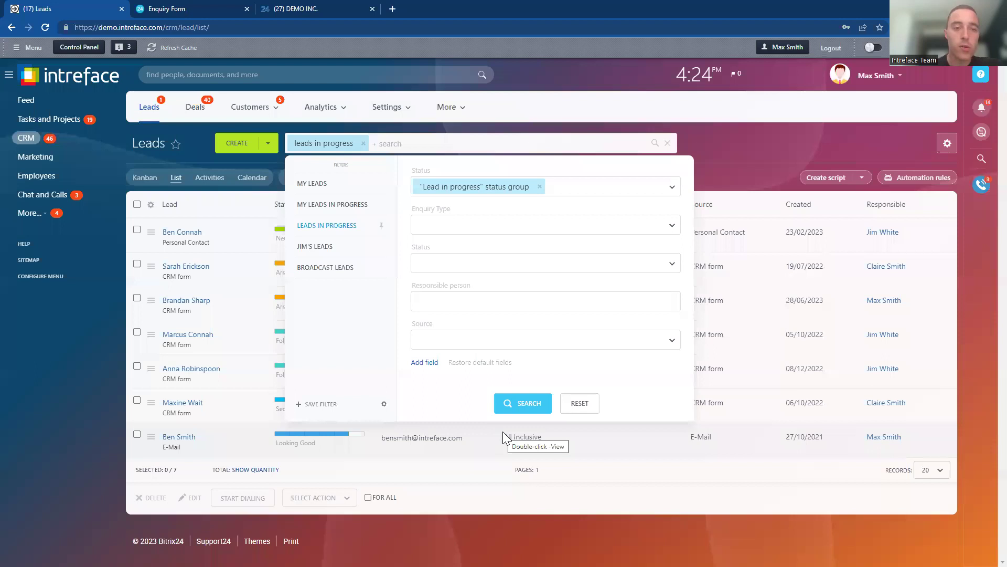
click(482, 479)
Try to convert the lead in the Looking Good stage into Deal + Contact + Company, review the available deal pipelines, and cancel the conversion
click(357, 435)
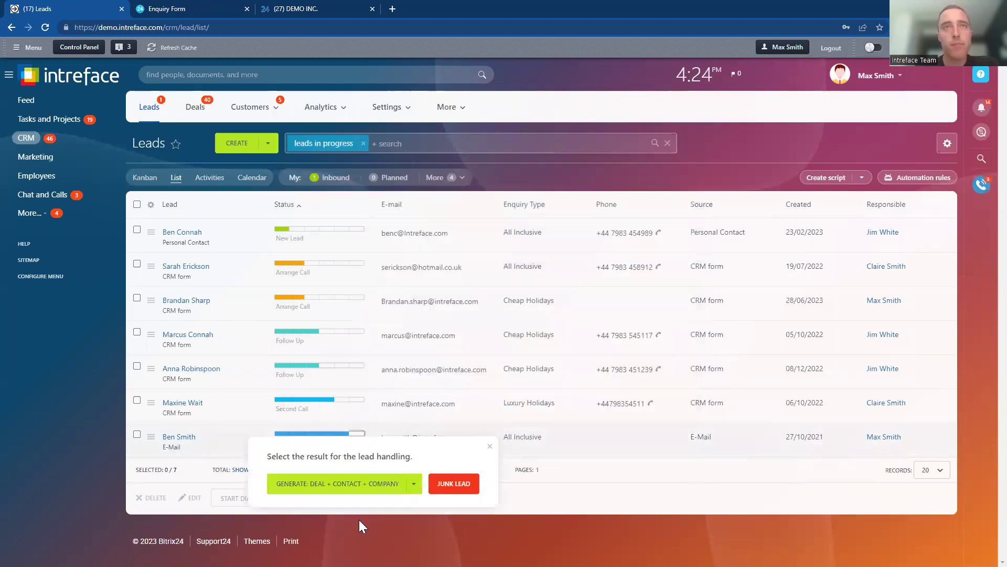
click(415, 483)
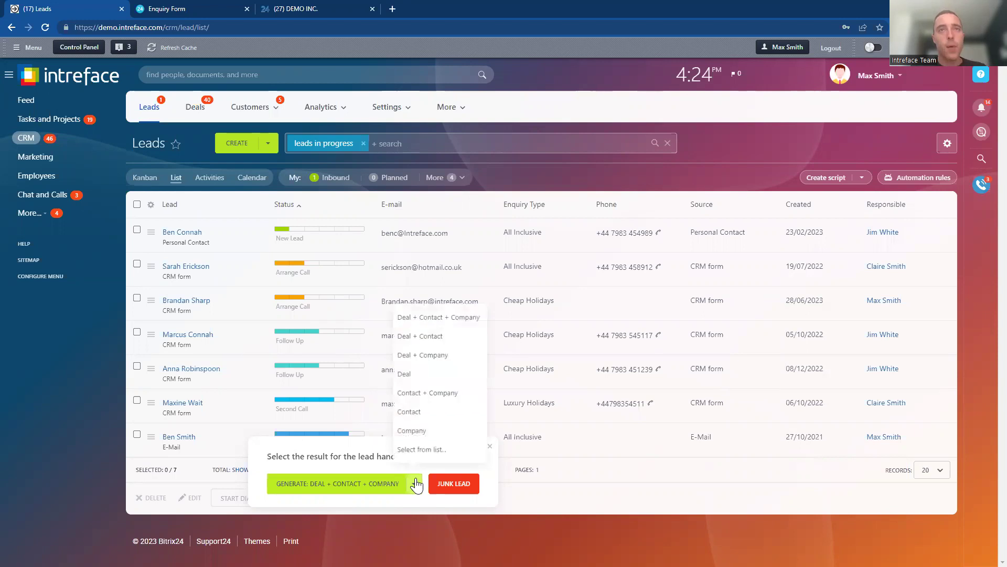
click(434, 318)
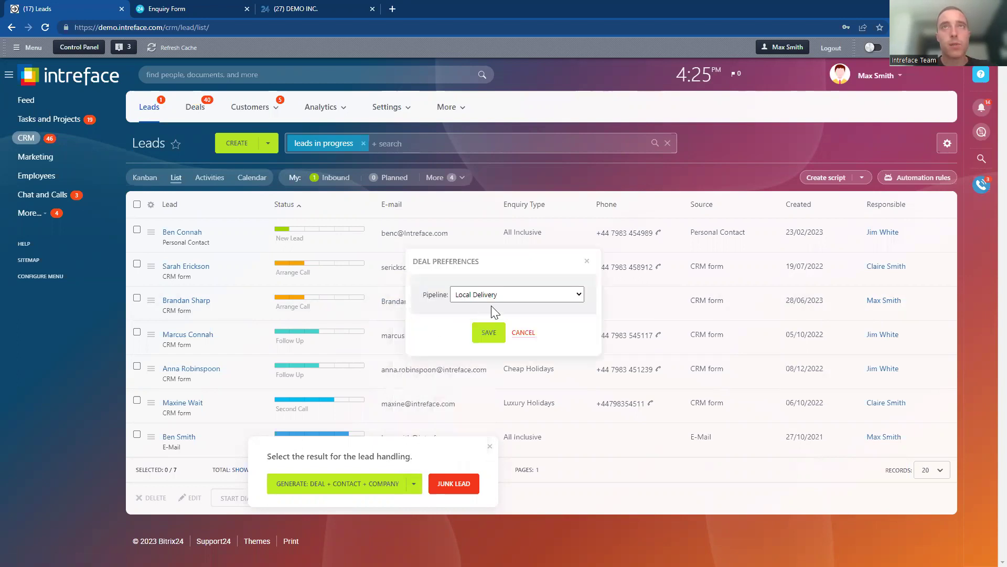
click(505, 296)
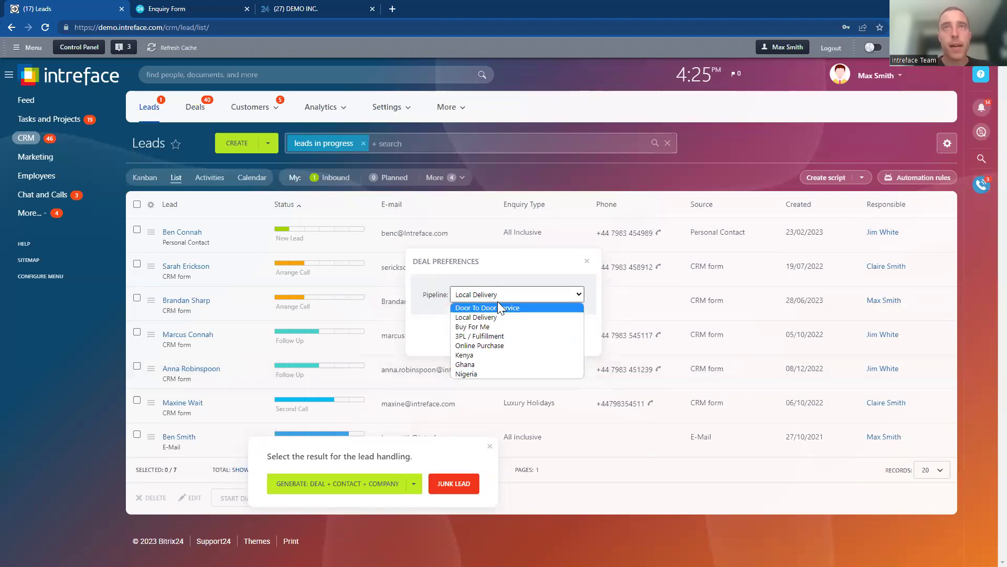
click(587, 261)
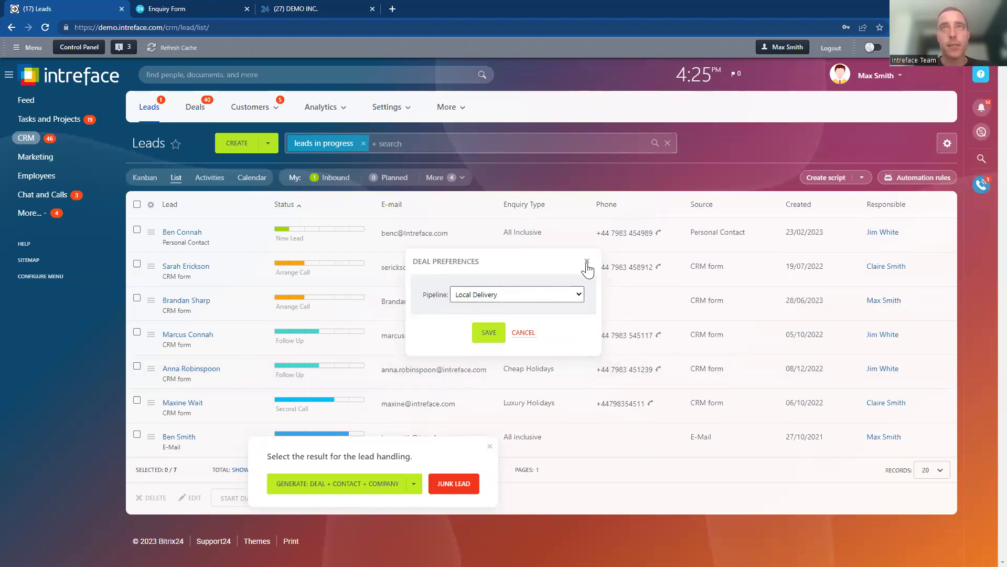
click(586, 261)
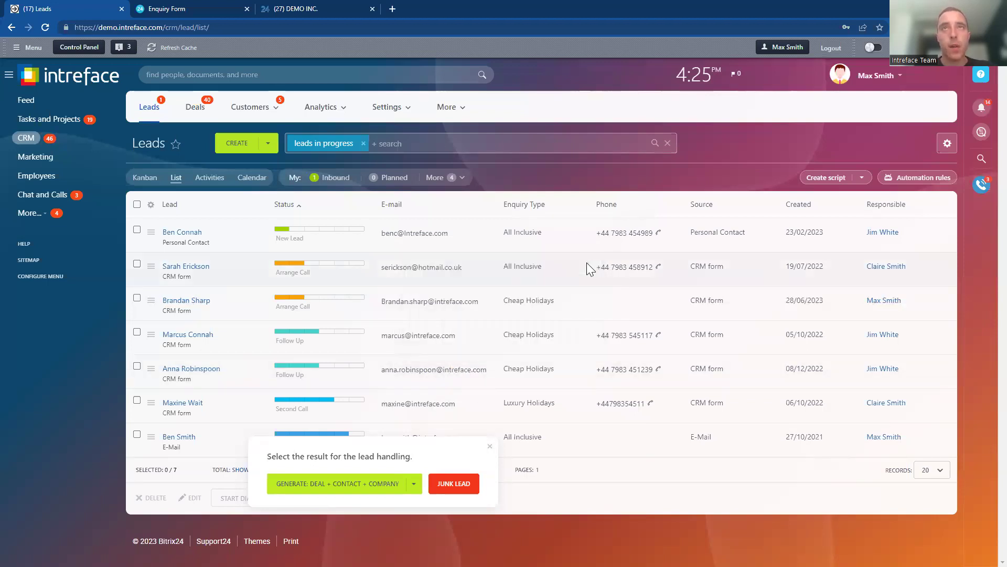
click(490, 447)
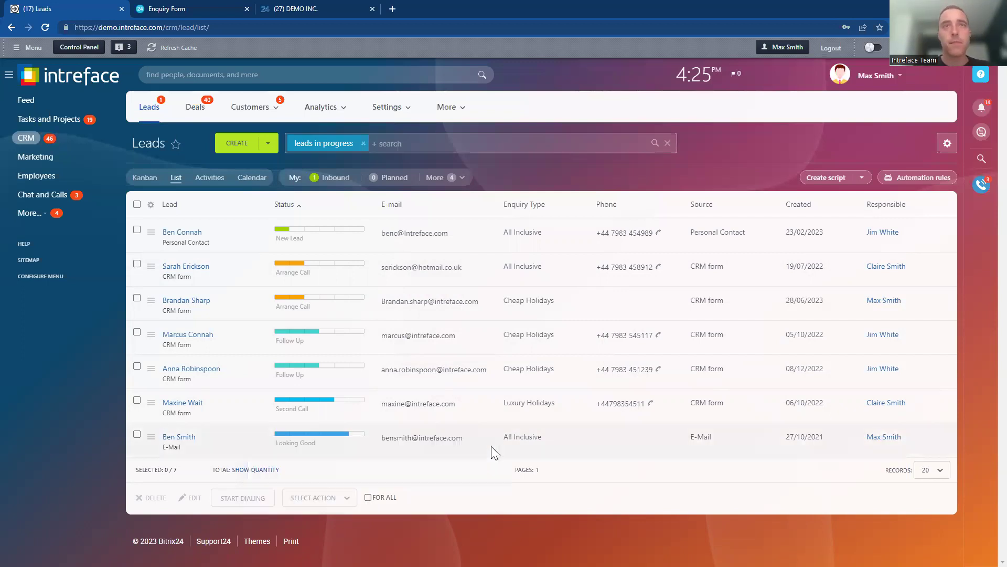
Show the Door To Door Service deals as a Kanban board and move the Florida Vacation Club deal from New Deal to Discuss Hotels
click(200, 111)
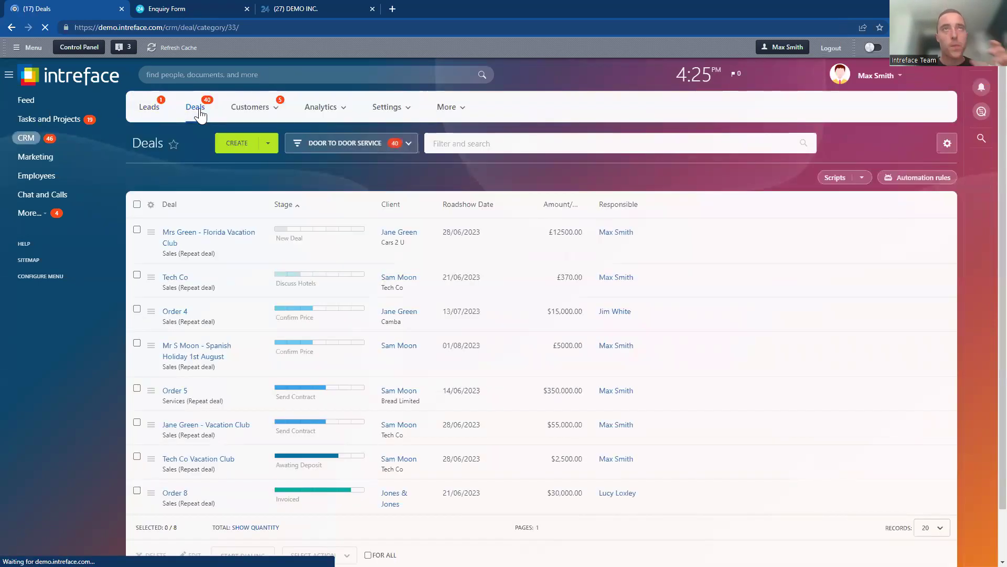
click(335, 147)
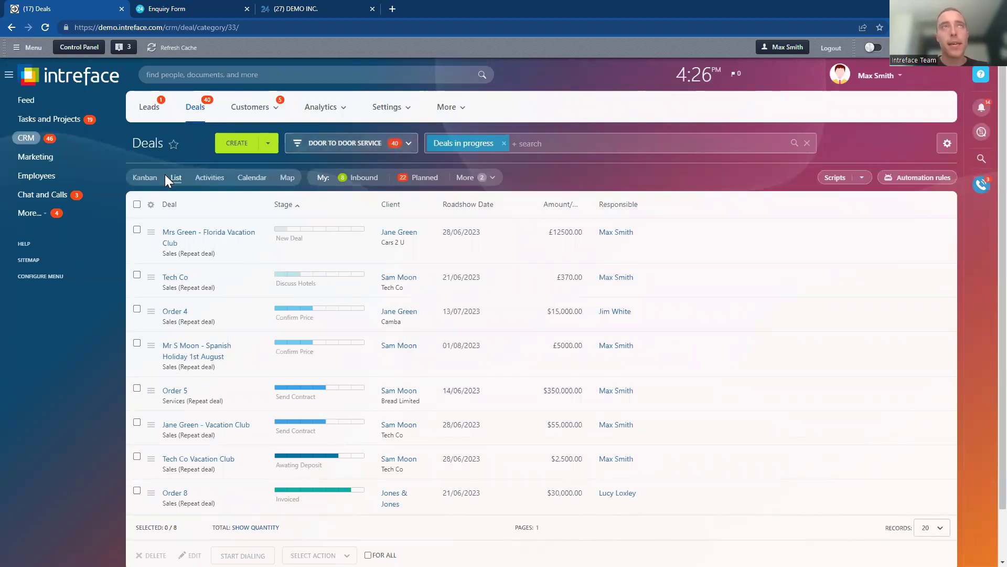
click(144, 179)
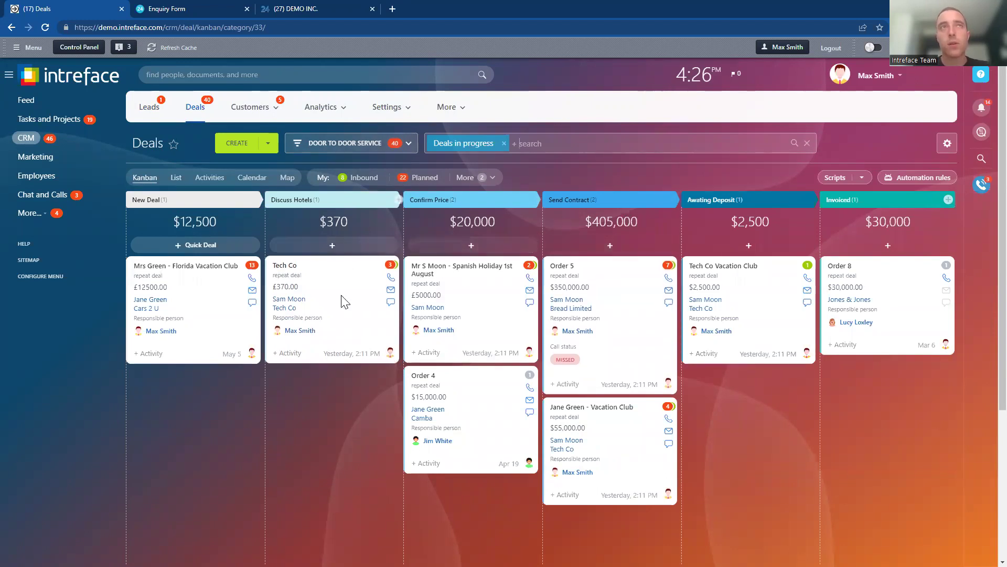
drag(184, 294, 325, 272)
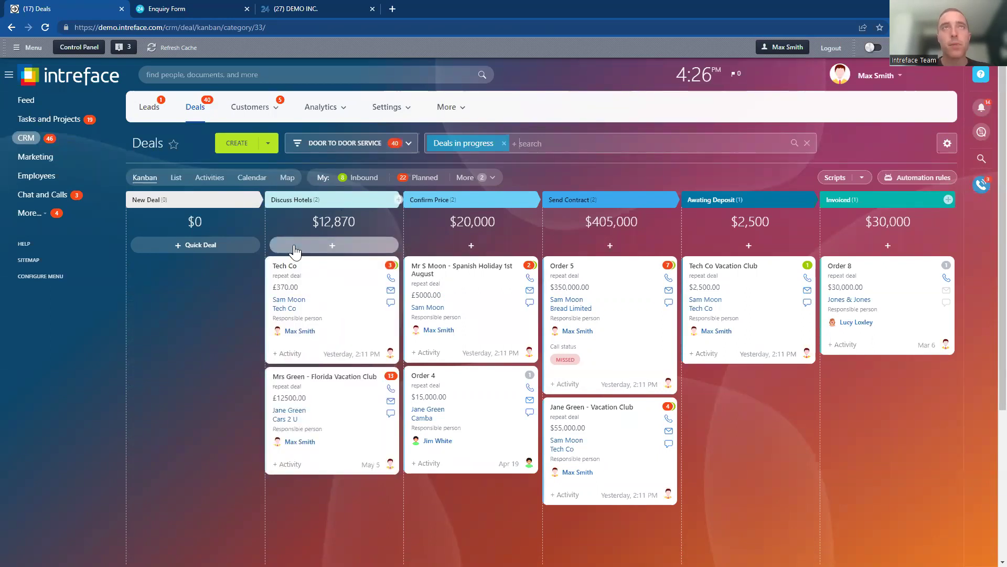
Switch the deals board to the Local Delivery pipeline, review its automation rules, and close them
click(338, 144)
click(524, 176)
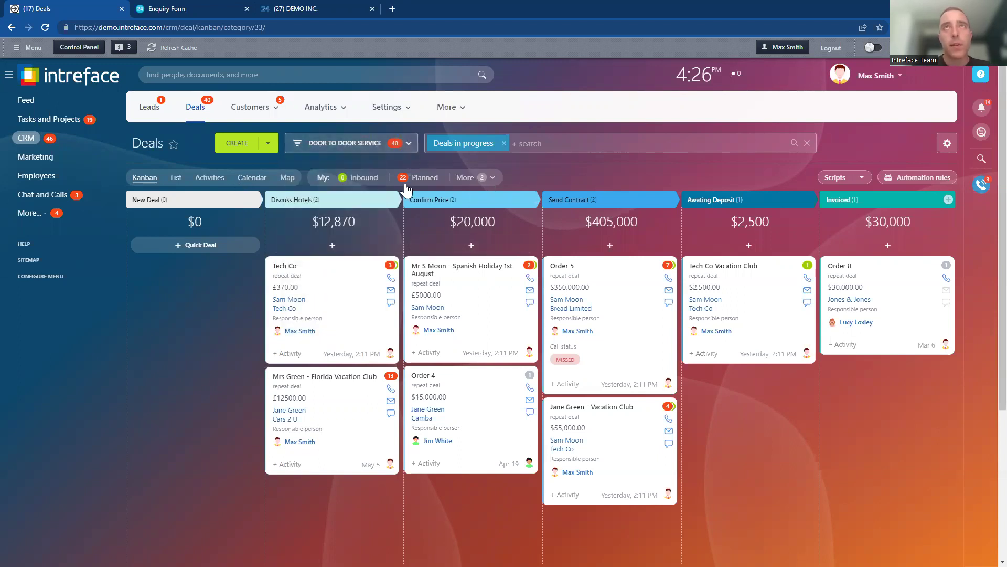
click(361, 148)
click(326, 188)
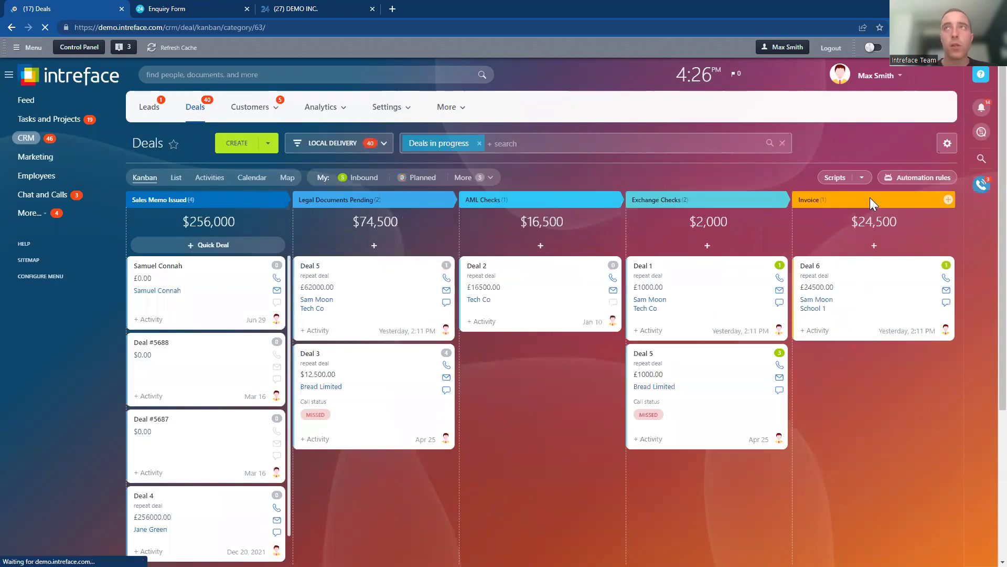
click(898, 175)
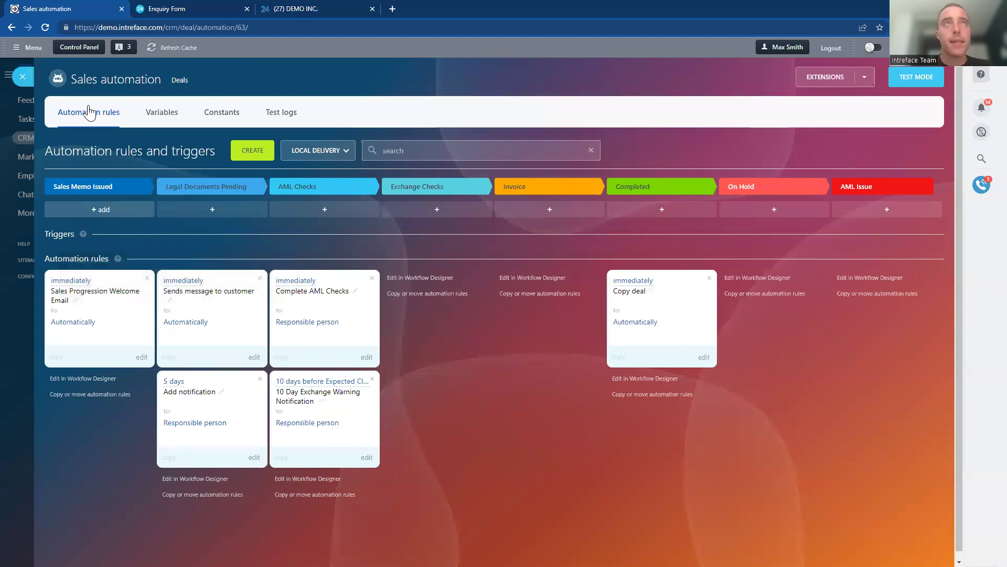
click(23, 77)
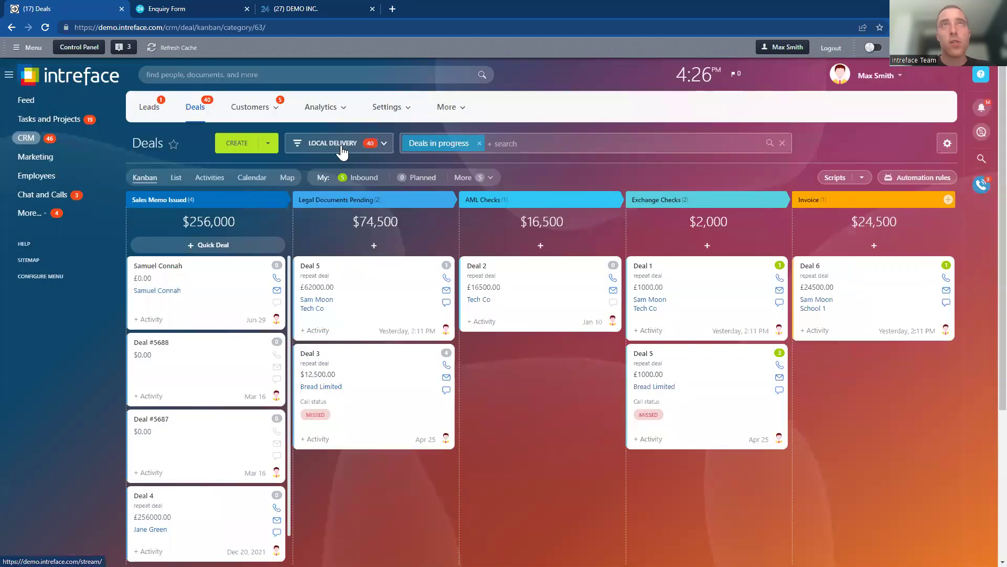
Open the Florida Vacation Club deal in the Door To Door Service pipeline and move its Client Details section above Holiday Details
click(331, 143)
click(321, 172)
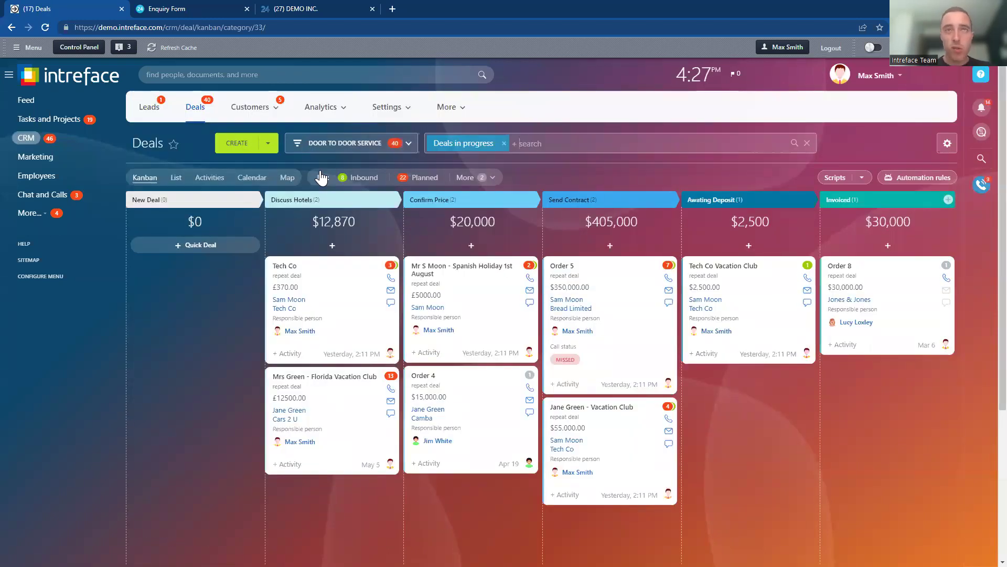
click(330, 377)
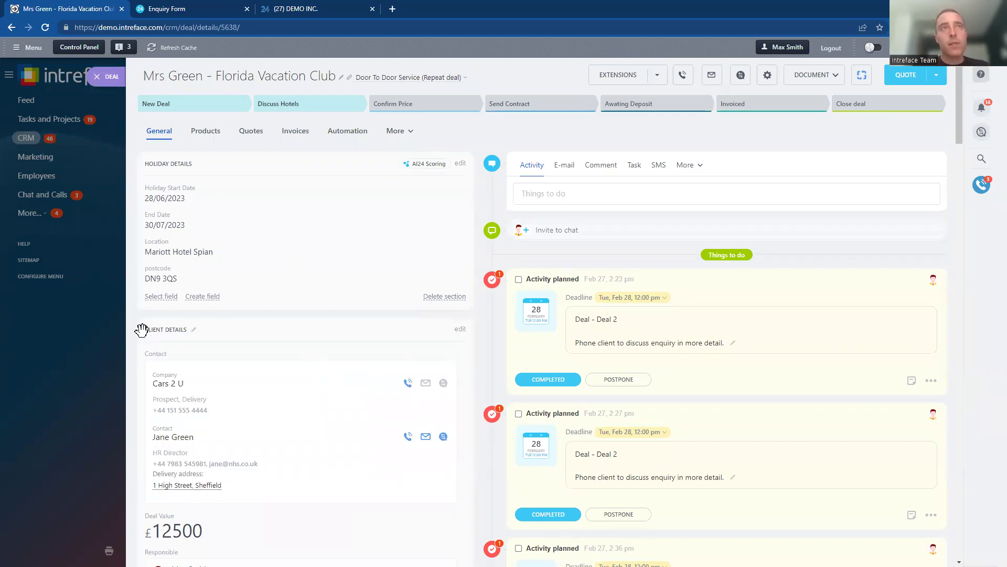
drag(141, 329, 150, 162)
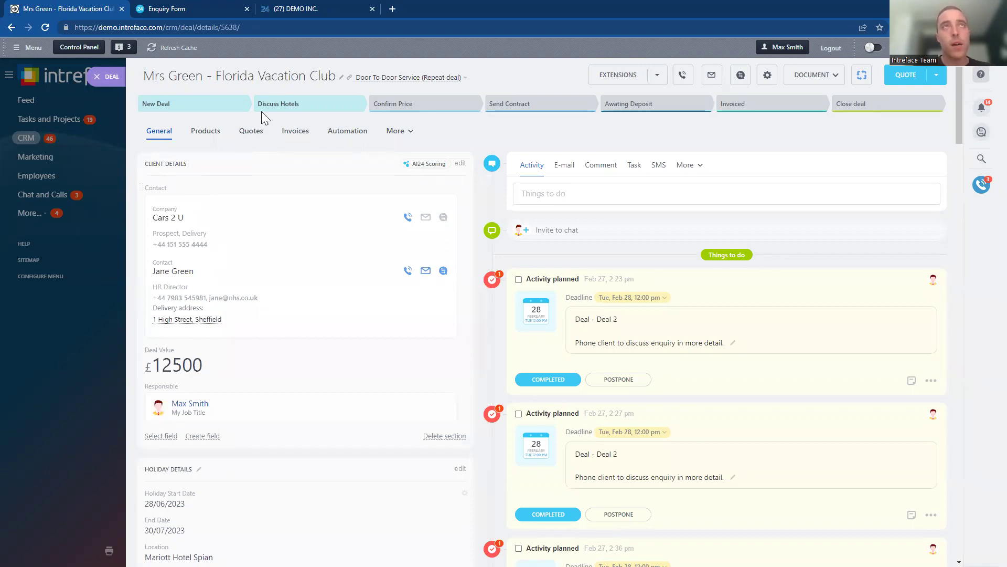
Add an empty product row to the deal, look through the product choices, and delete the row again
click(203, 143)
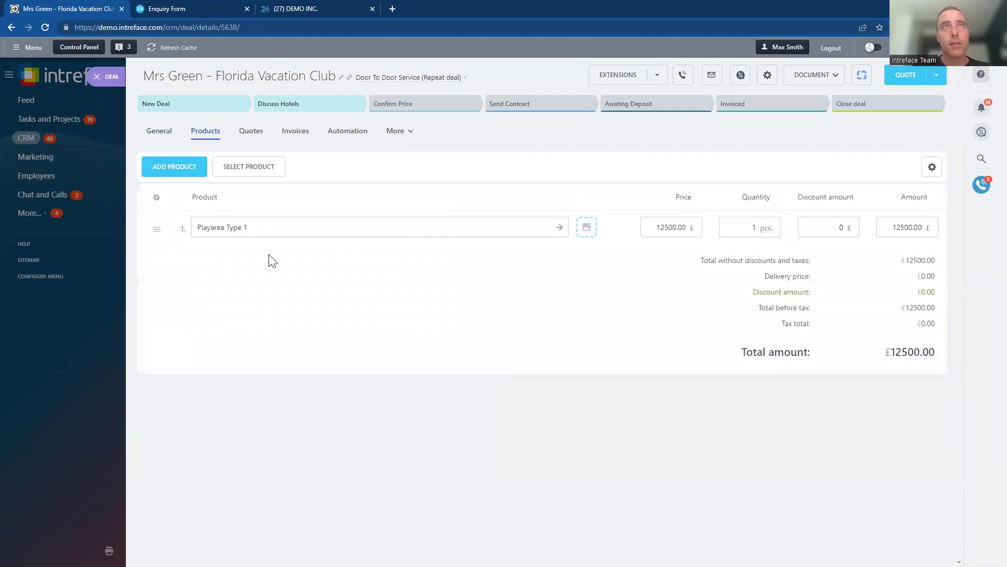
click(181, 173)
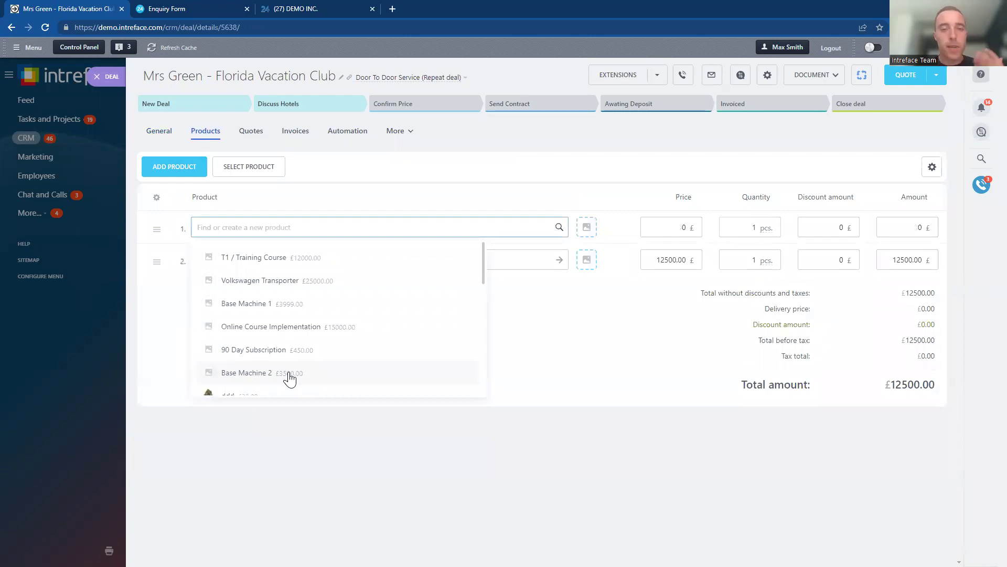
click(395, 449)
click(157, 231)
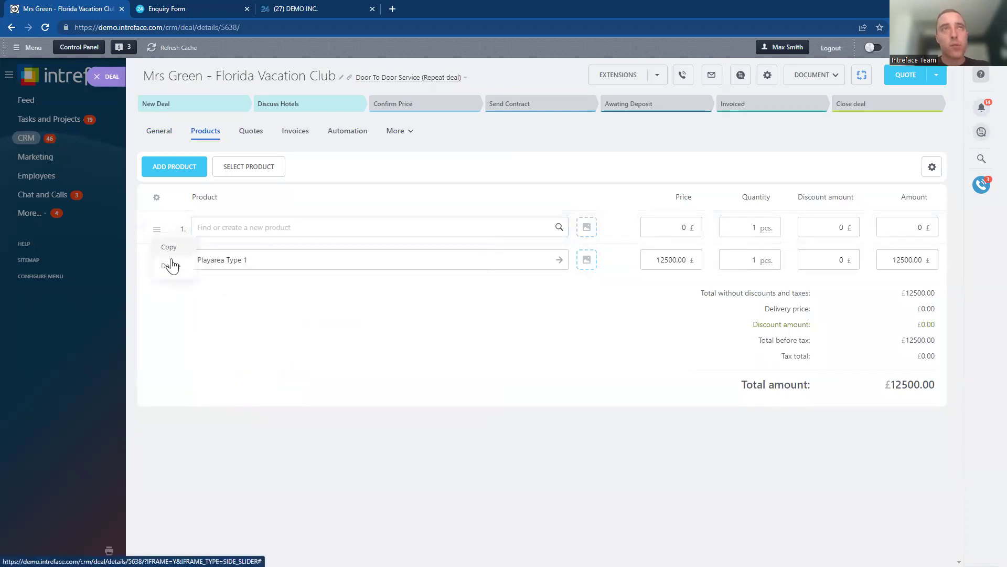
click(169, 248)
click(525, 551)
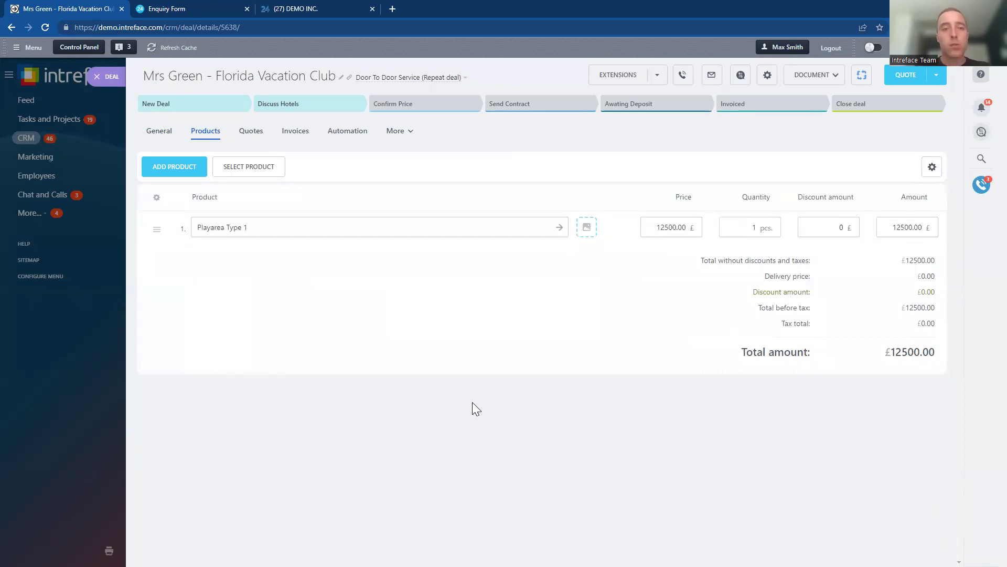
Generate a quote from the deal, creating the missing fields in the Quote entity
click(250, 135)
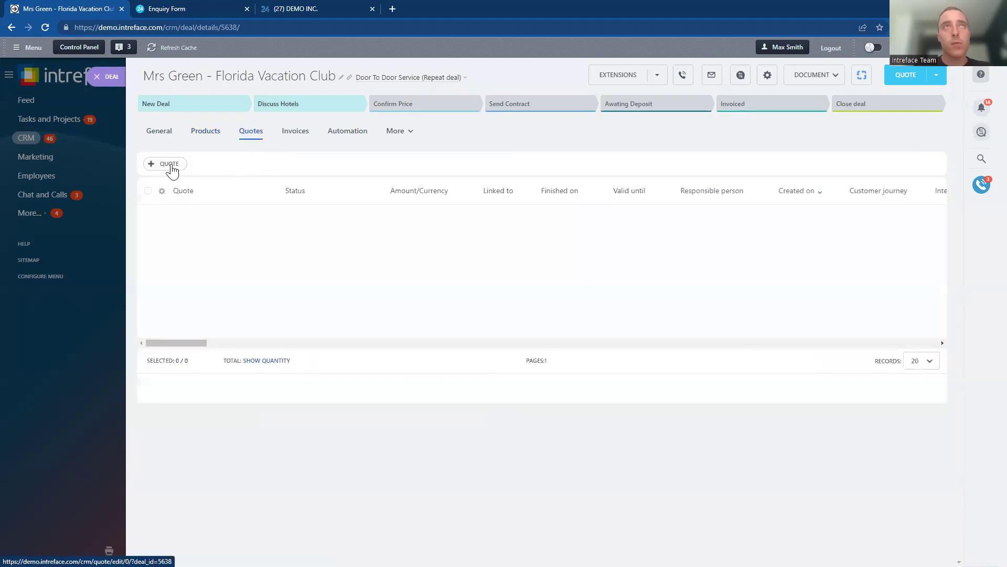
click(169, 164)
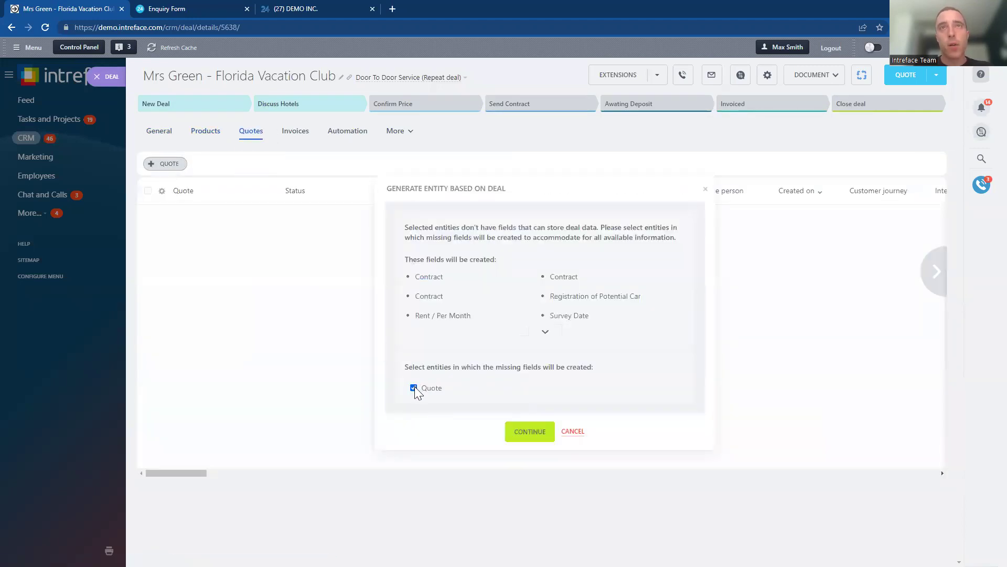
click(528, 431)
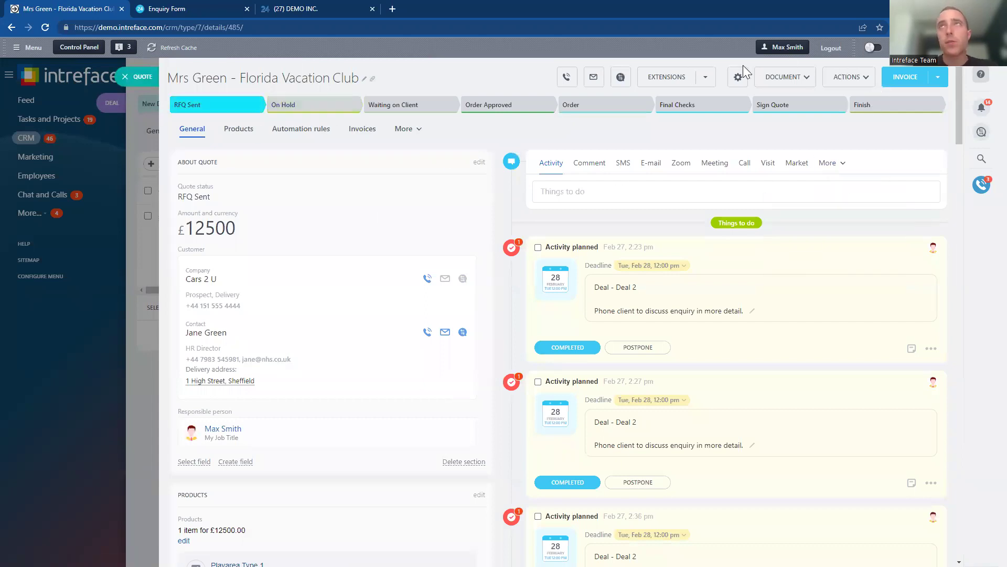
Generate a Quote (UK) document from the quote and show its download format options
click(785, 84)
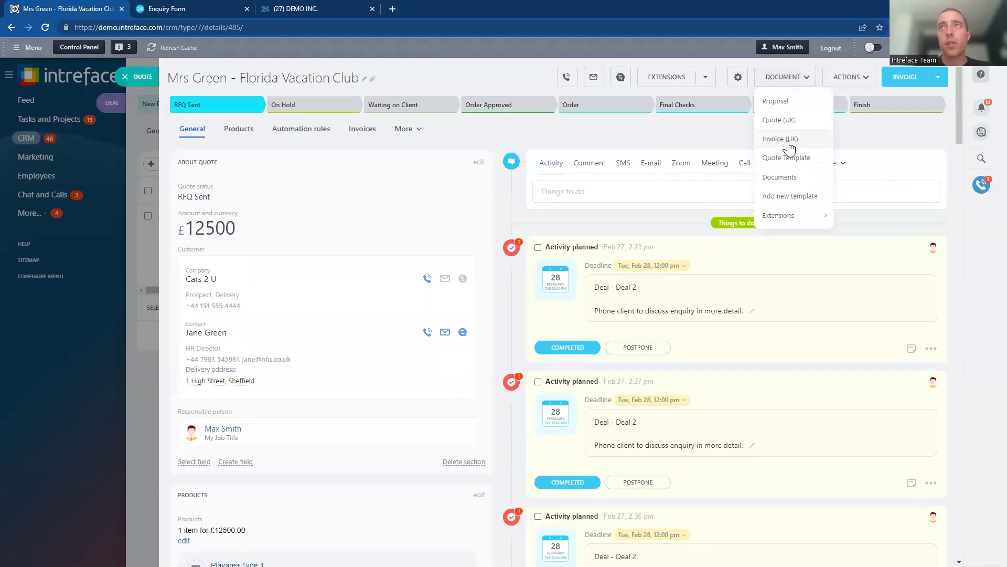
click(786, 122)
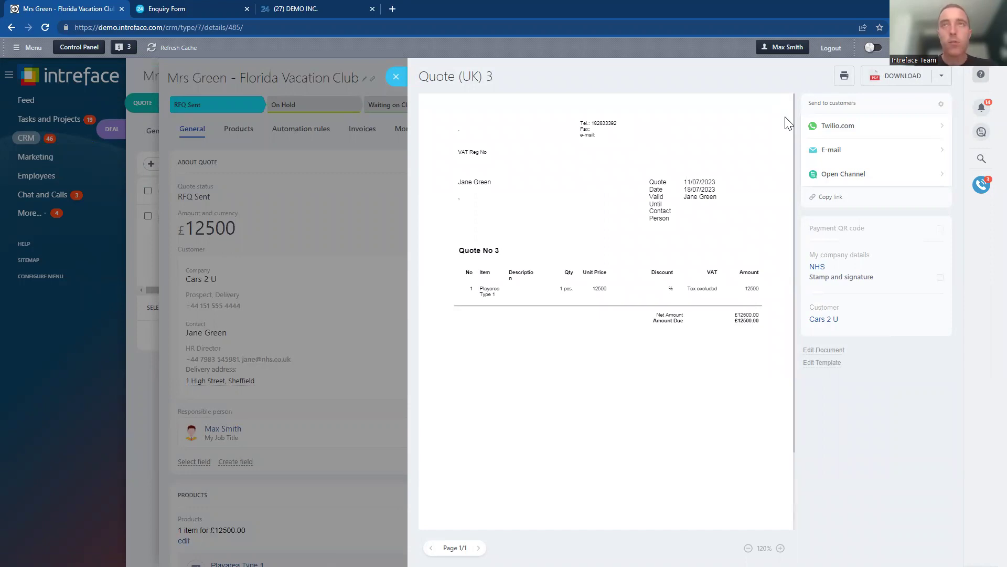
click(941, 79)
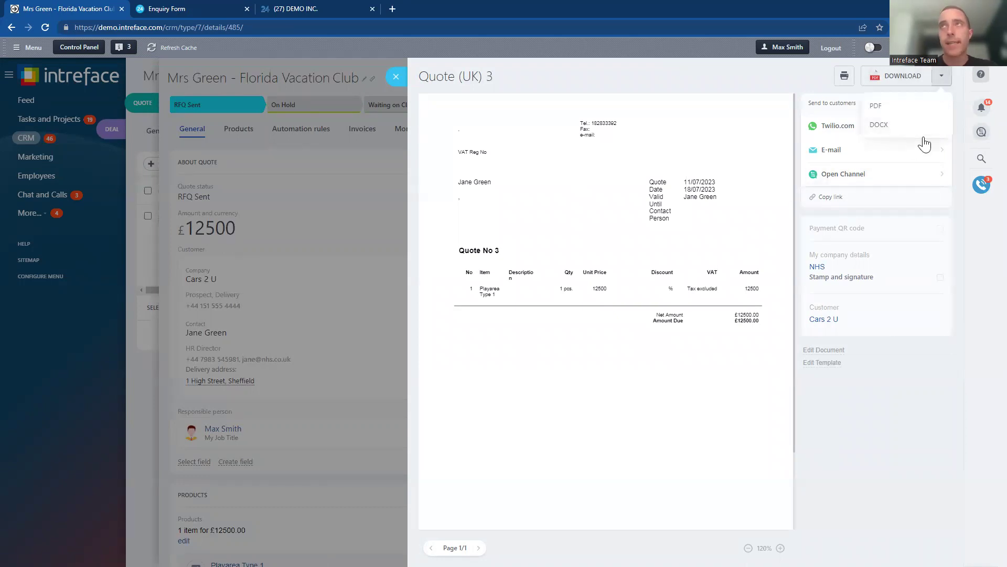
Prepare an email to the customer with the quote PDF attached, and close the message and the document without sending
click(831, 150)
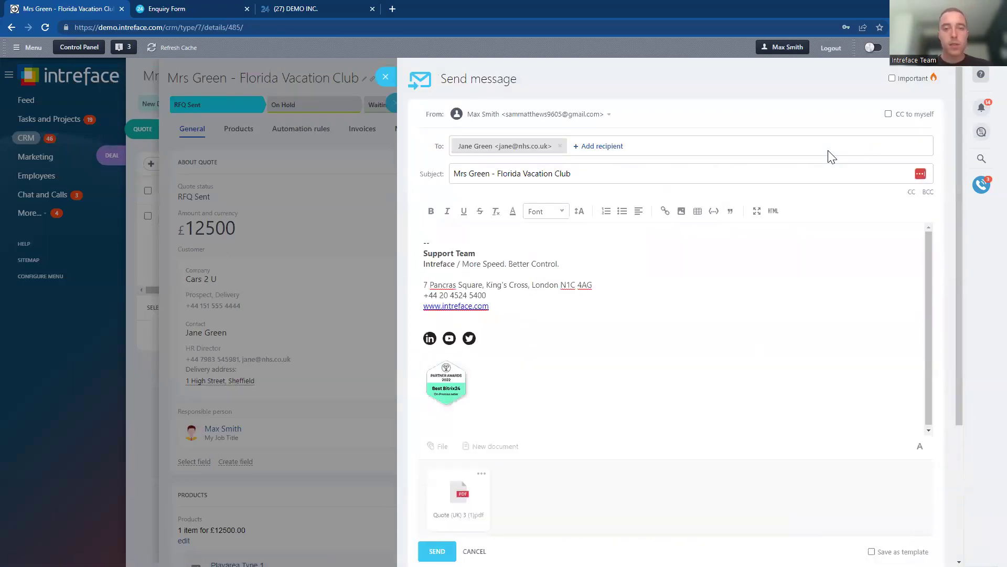
click(386, 78)
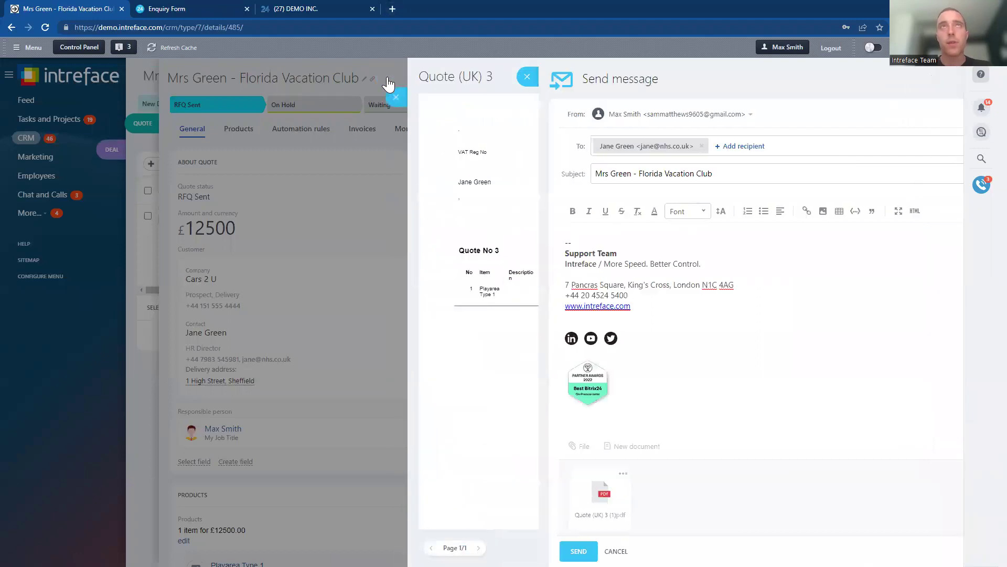
click(394, 78)
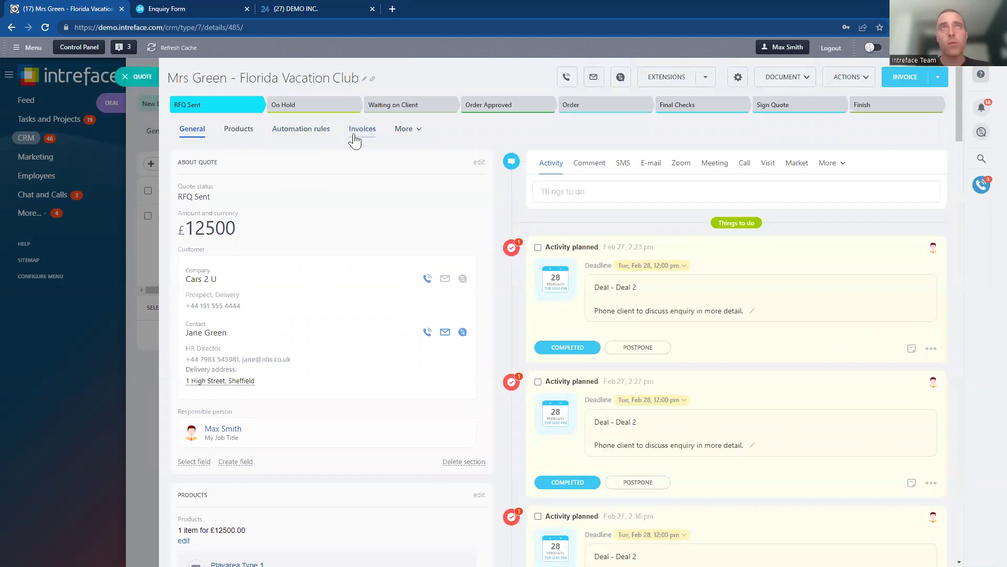
Move the quote to Waiting on Client and review that stage's get-back-in-touch notification and quote deadline email automation rules
click(429, 107)
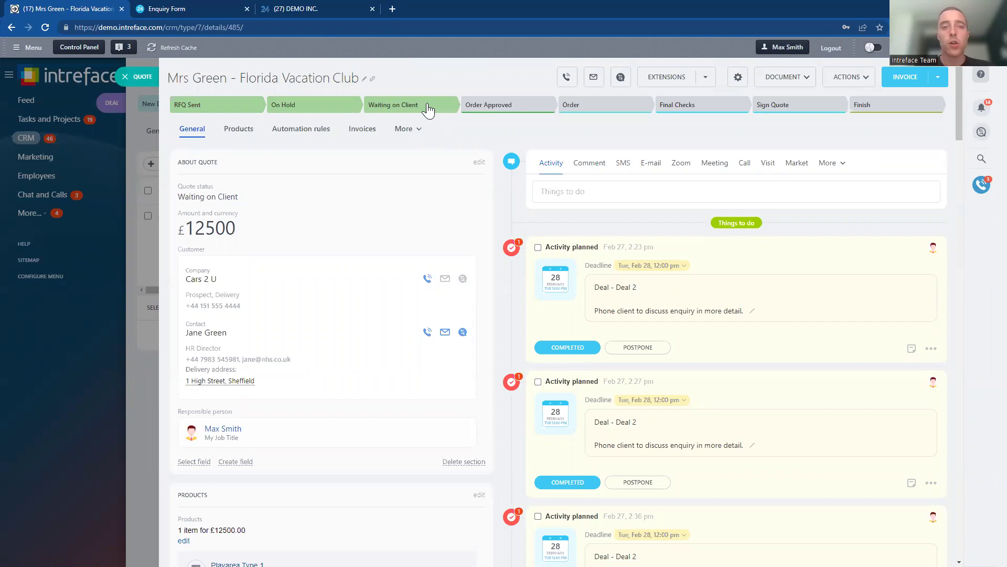
click(299, 130)
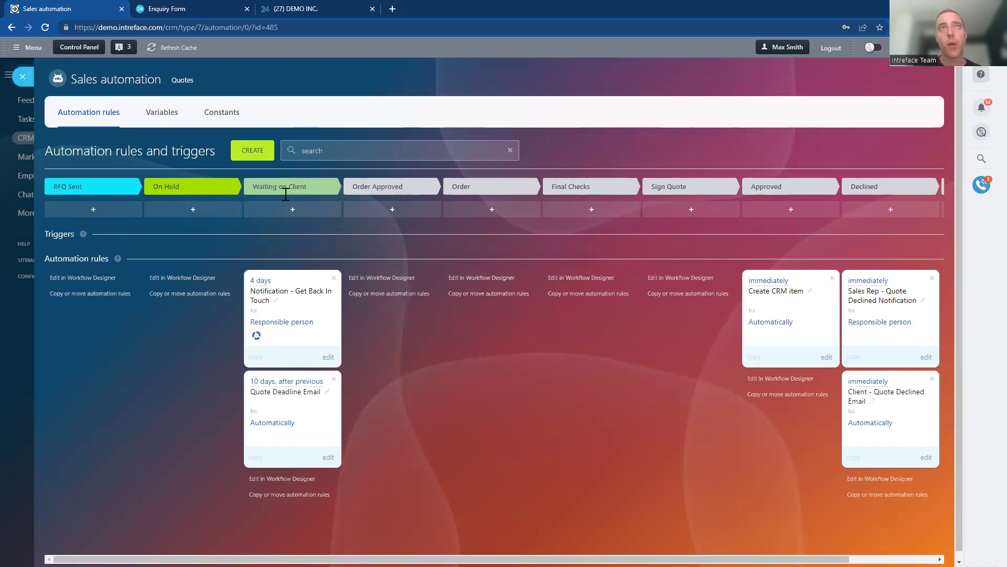
click(259, 286)
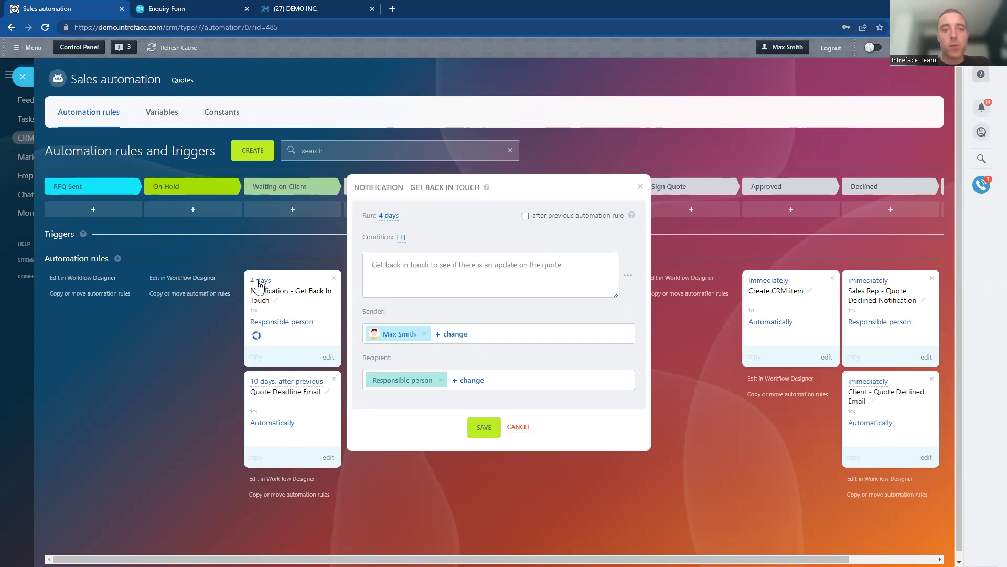
click(518, 428)
click(282, 383)
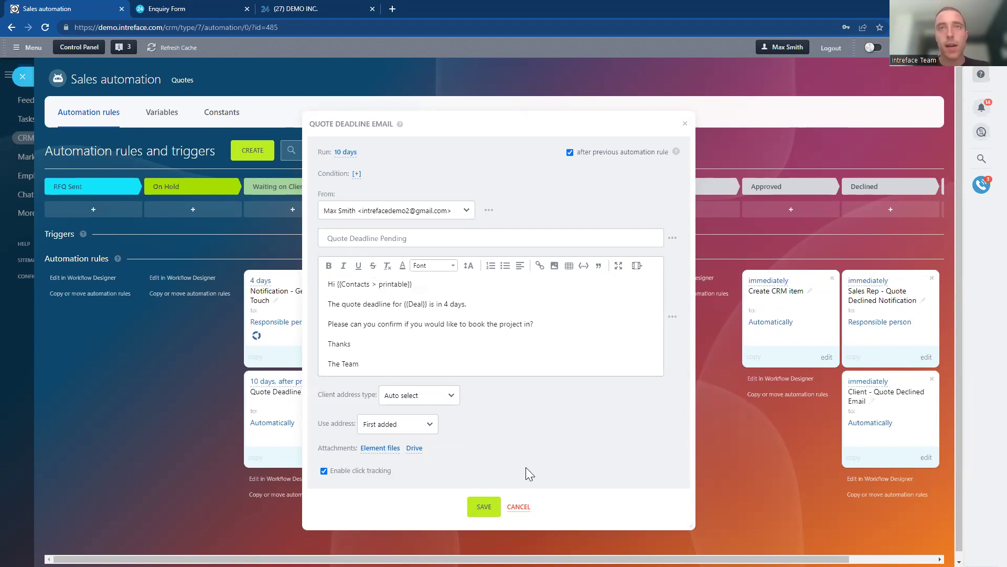
click(518, 506)
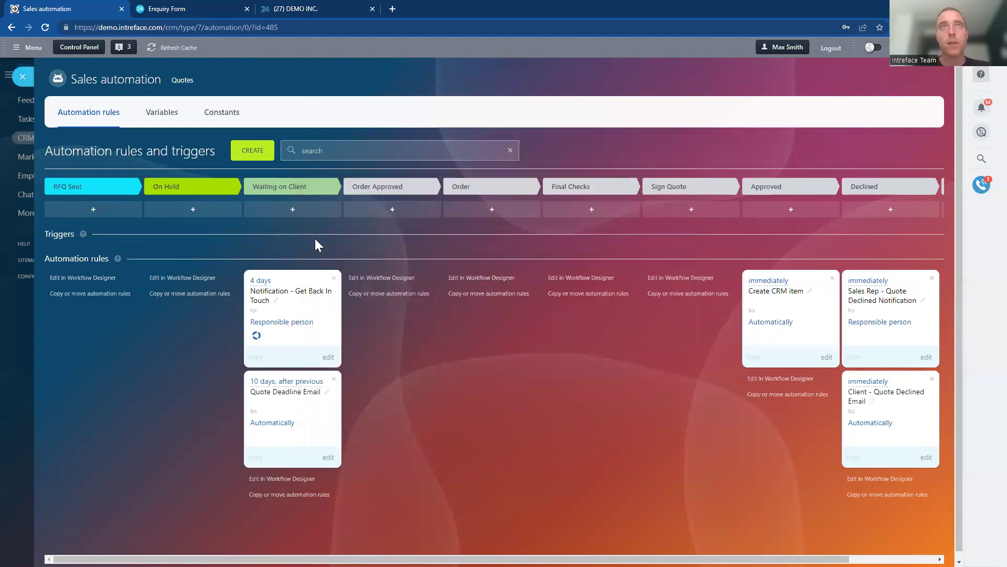
click(26, 81)
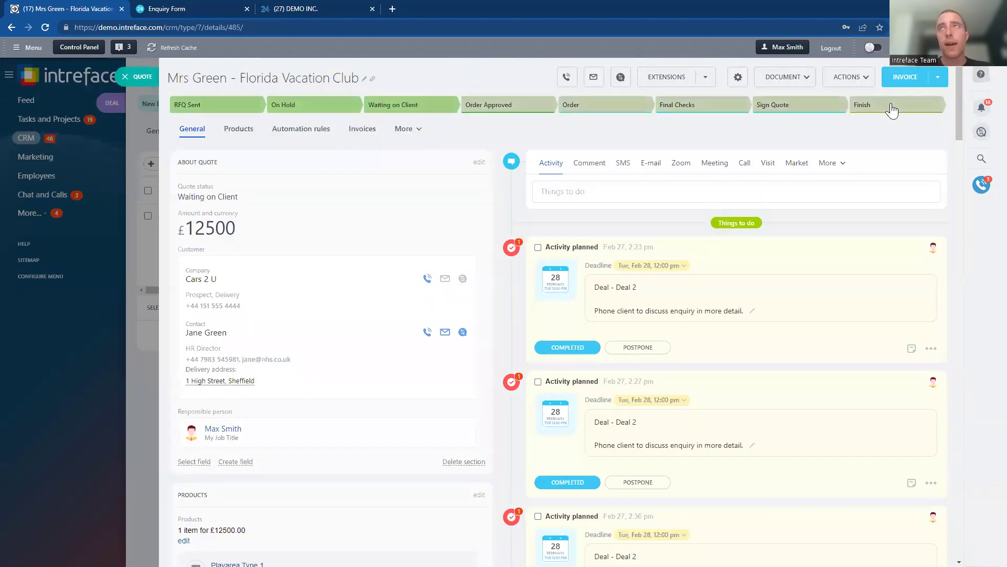
Finish the quote as Approved, and close the invoice form and the quote
click(892, 111)
click(534, 323)
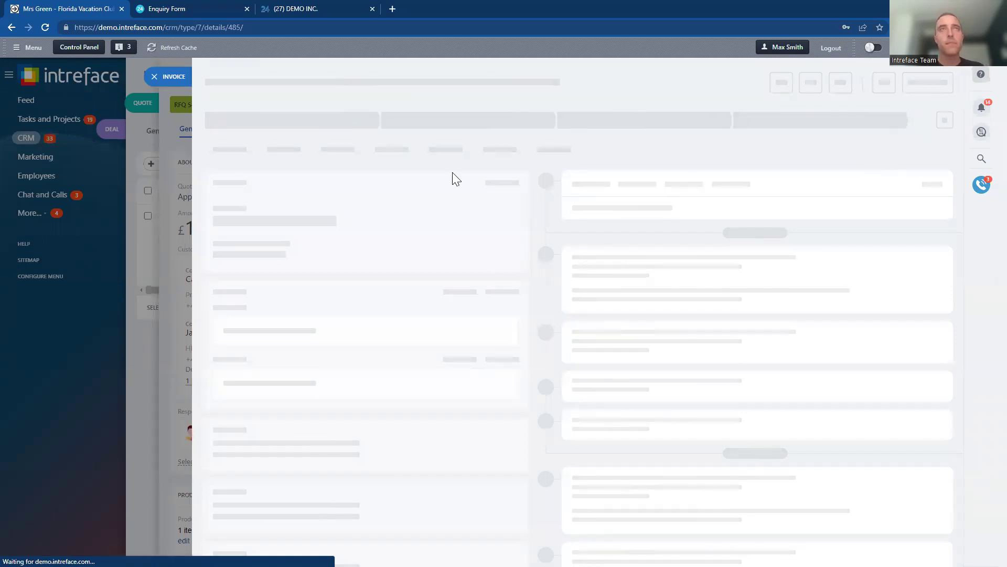
click(153, 78)
click(149, 81)
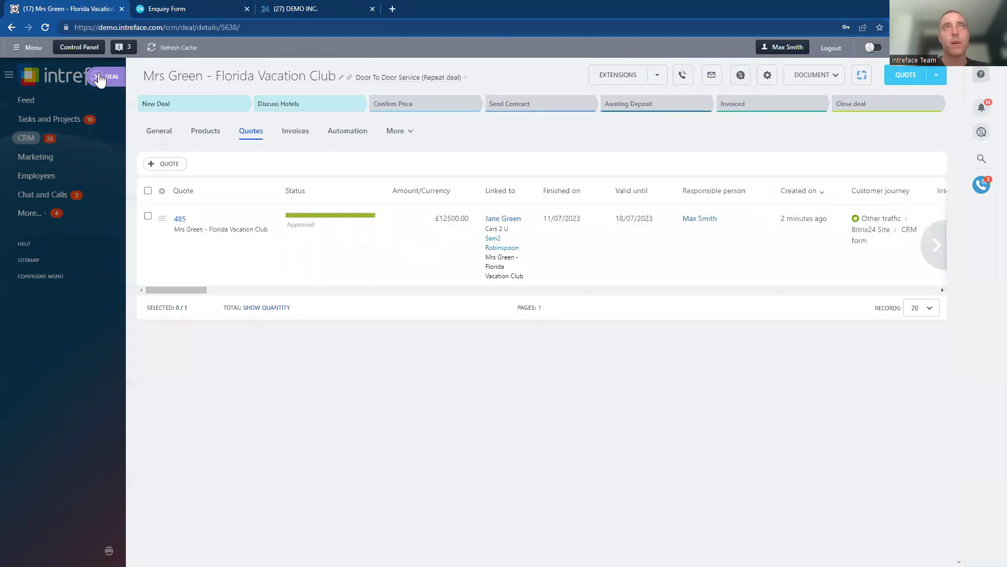
Close the deal and stop Proactive CRM reminder suggestions for this week
click(100, 80)
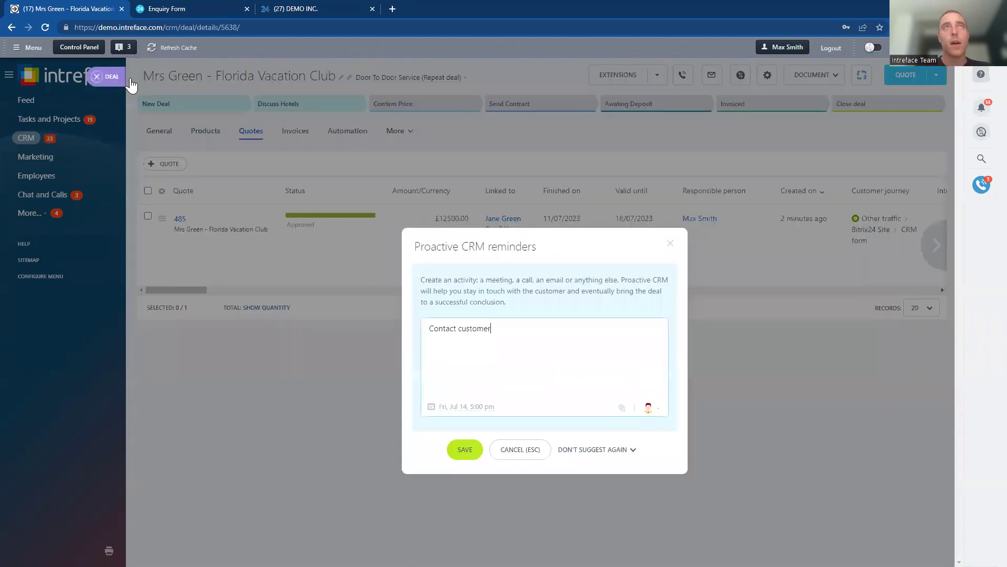
click(572, 452)
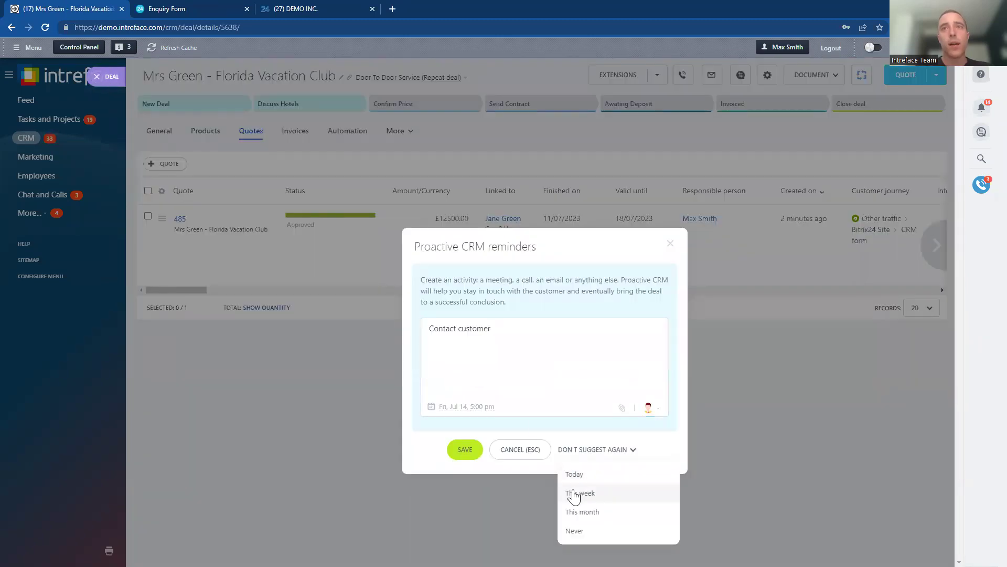
click(580, 493)
Open the London client's record from the Contacts list
mouse_move(243, 116)
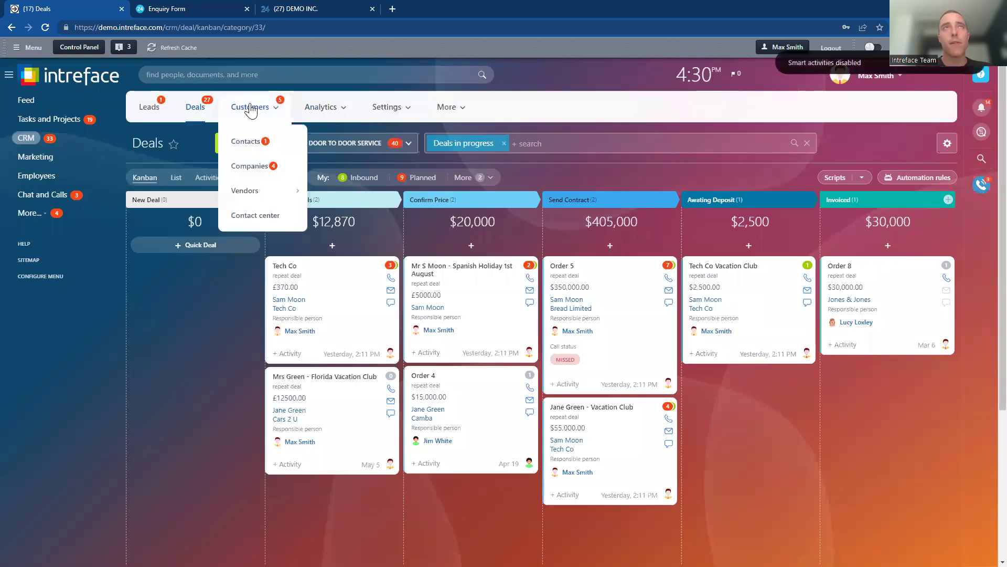
click(240, 142)
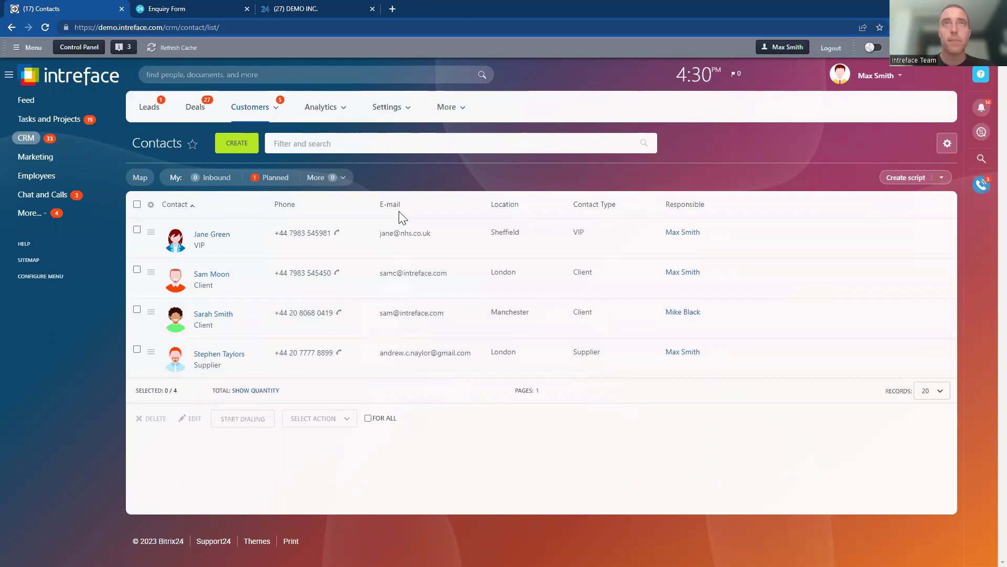
click(212, 279)
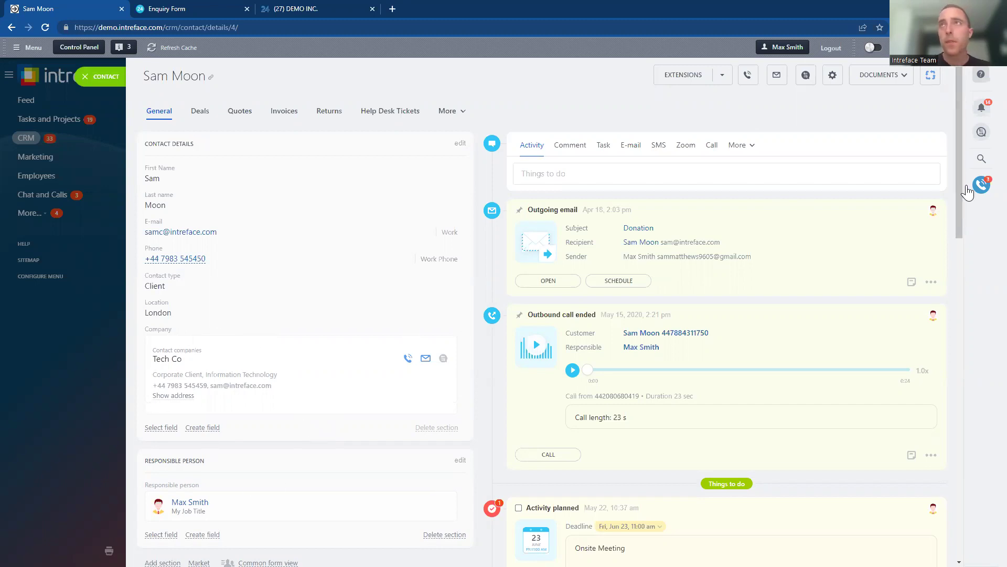
Look through the contact's activity timeline and view the transcript of the finished live chat from June 28
drag(960, 188, 963, 250)
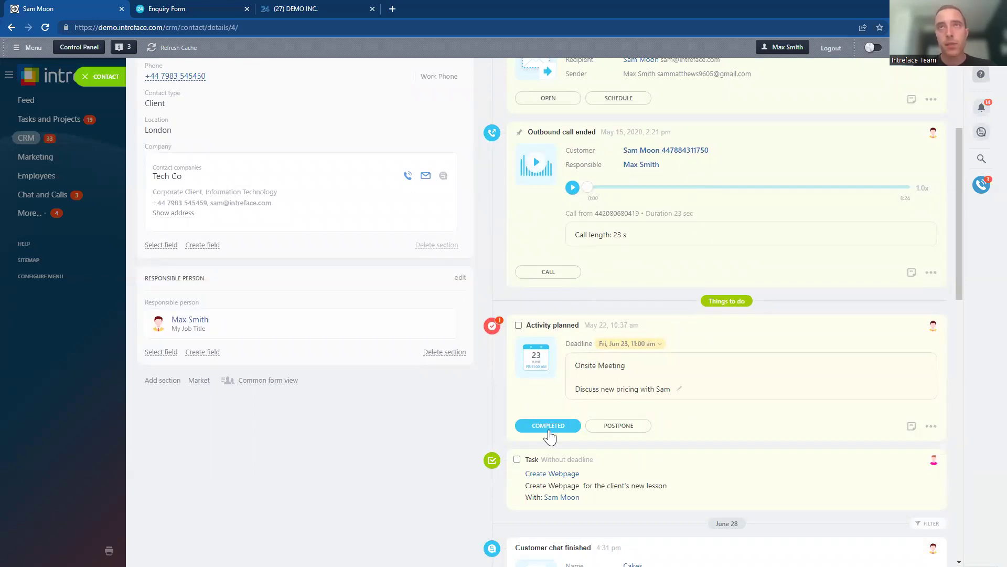
drag(963, 297, 945, 434)
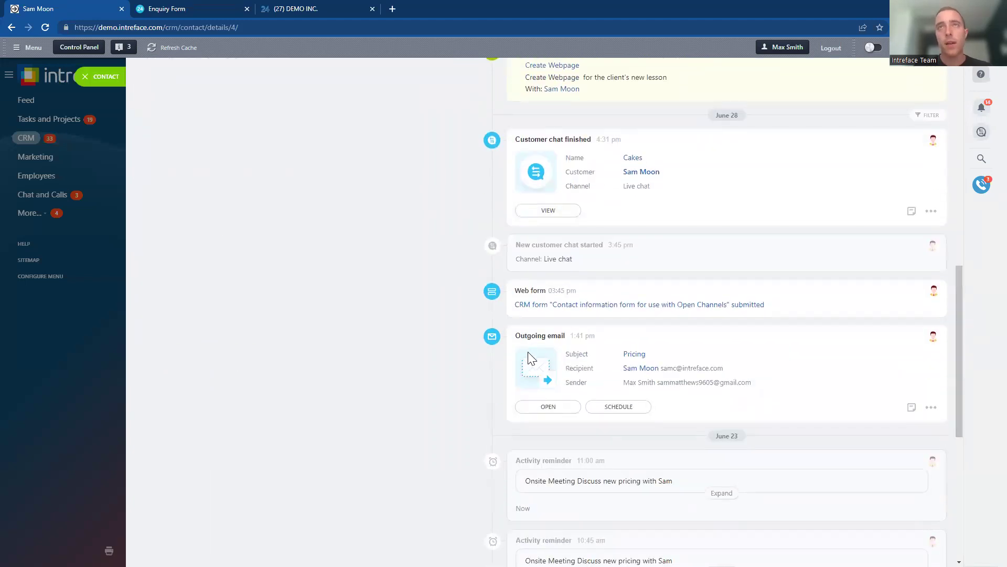
click(548, 211)
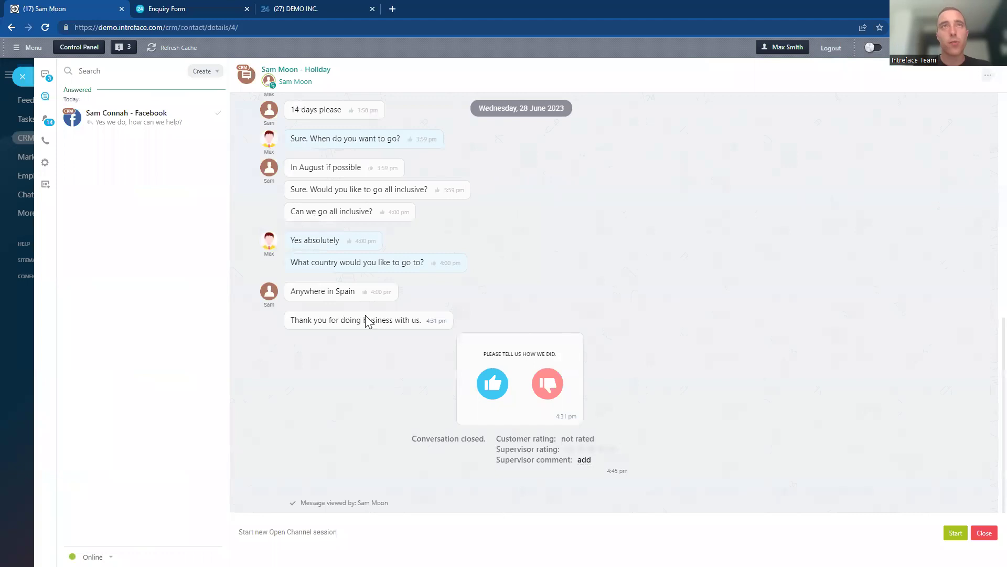
click(23, 77)
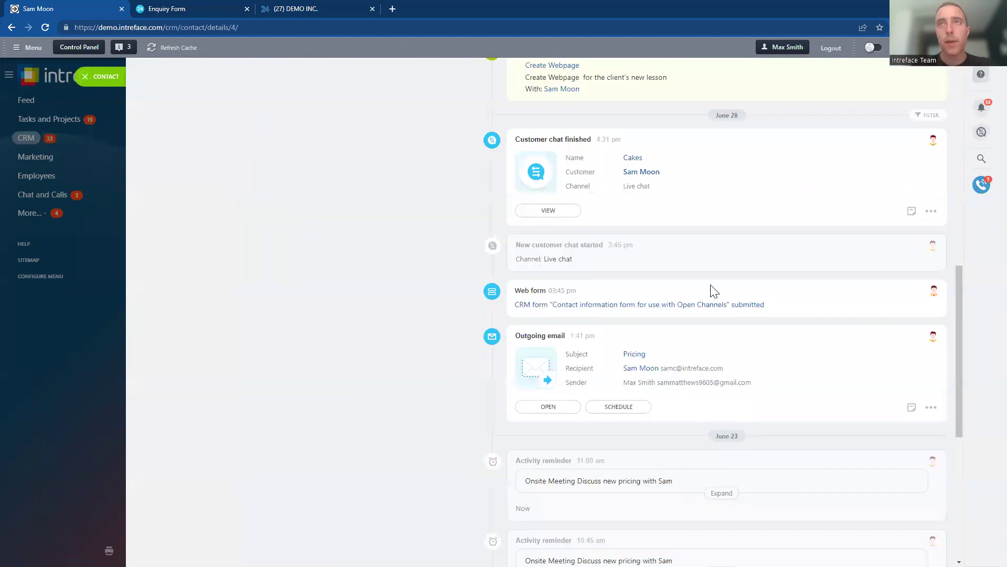
Search the contact's timeline for "training", and open and close the April 27 Facebook chat
drag(958, 412, 960, 361)
scroll(960, 363, down, 3)
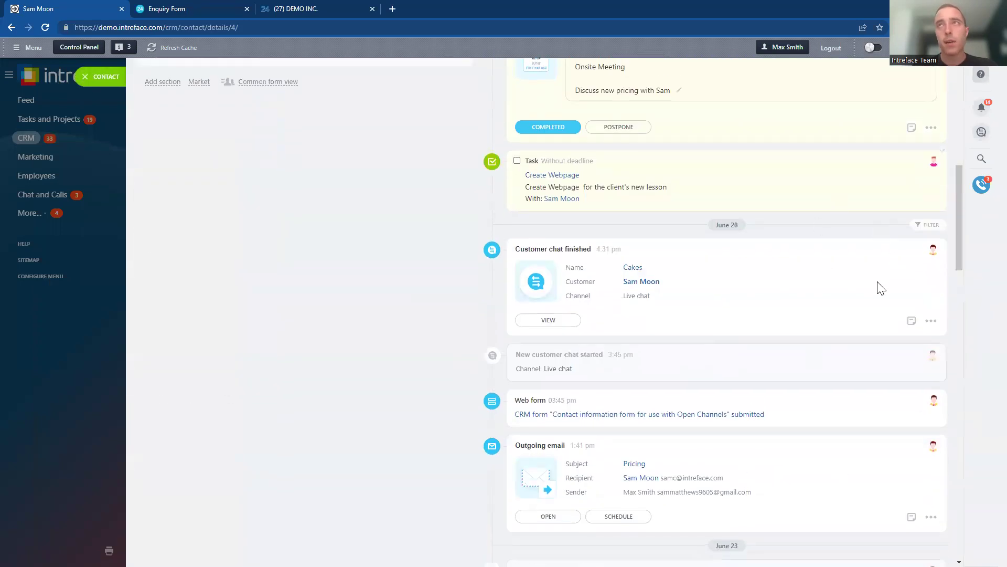
click(652, 231)
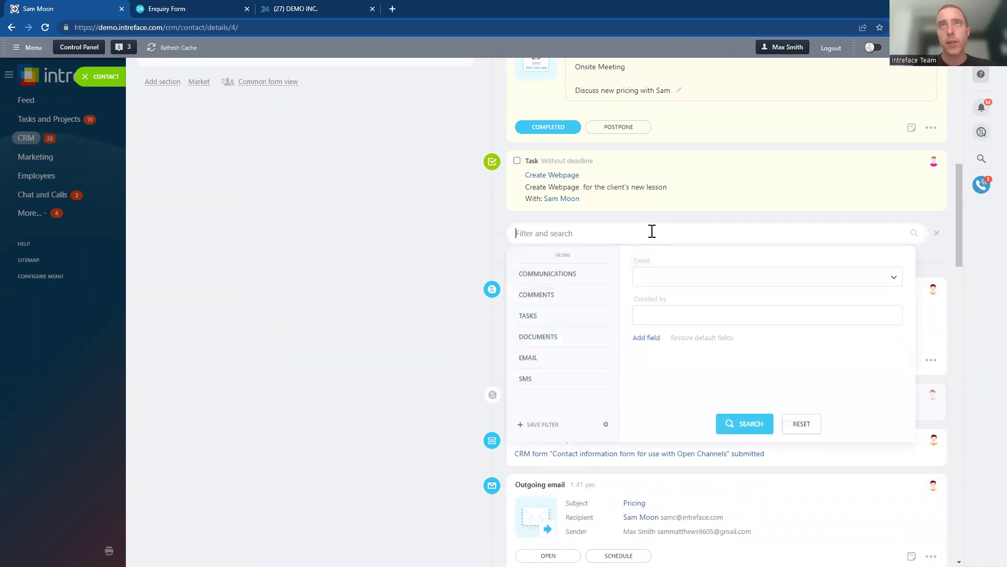
text(training)
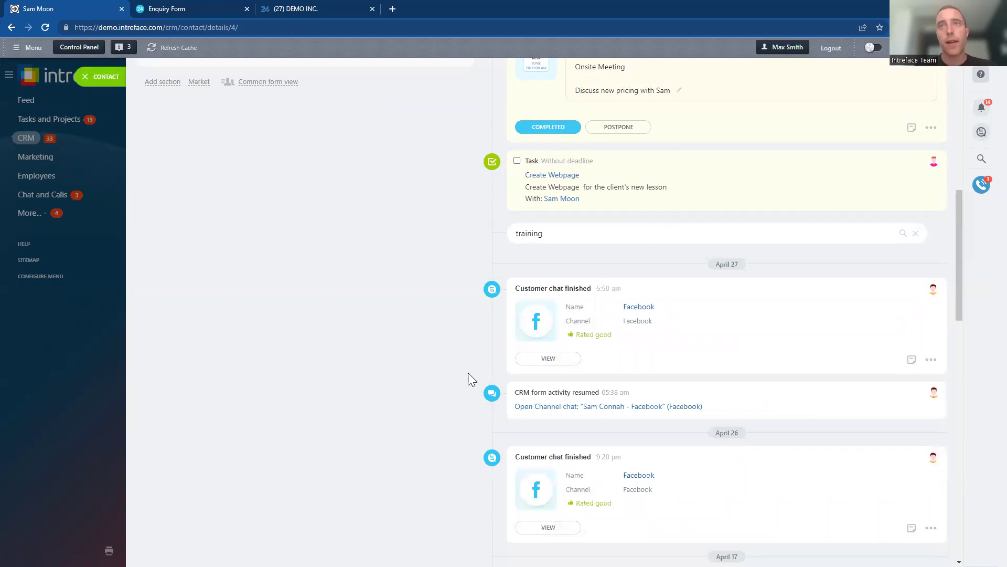
click(548, 359)
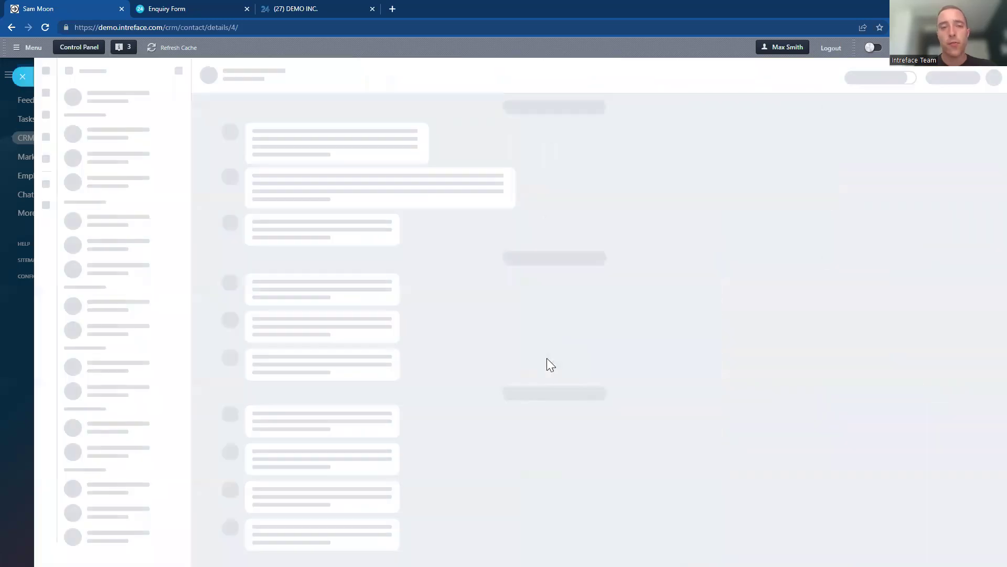
click(22, 76)
List the contact's deals, and view the Florida Vacation Club deal in the Nigeria pipeline
drag(962, 297, 945, 155)
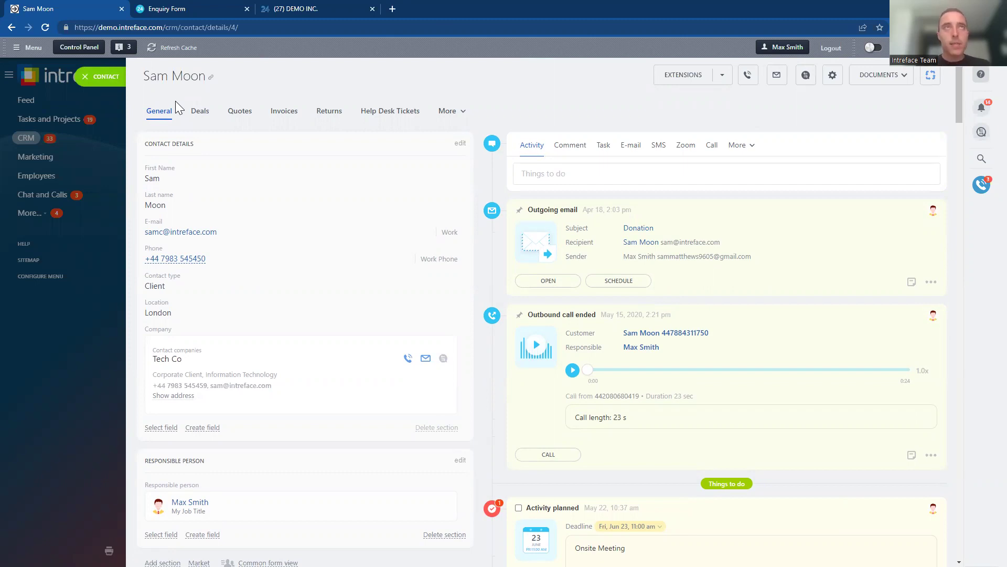
click(201, 114)
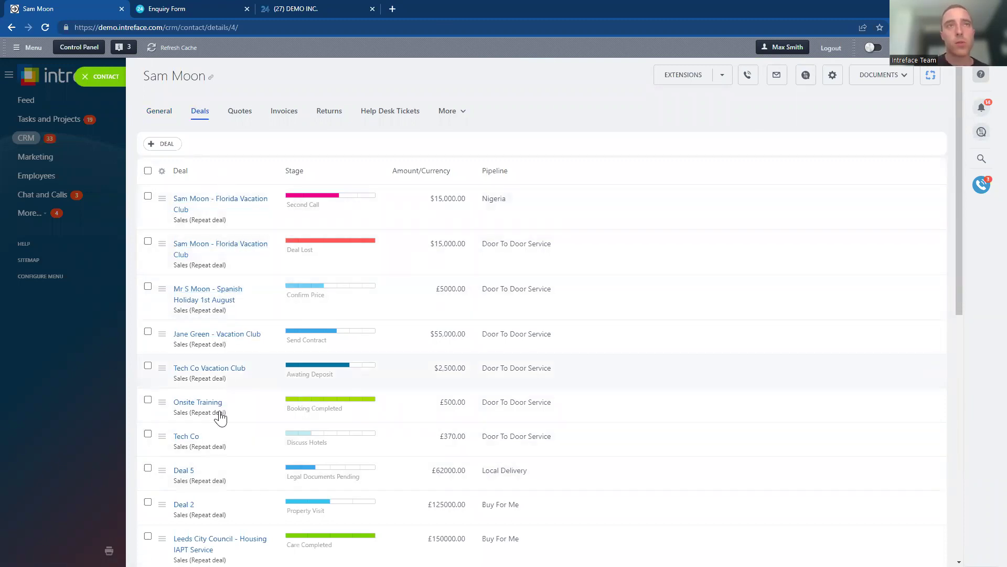
click(227, 206)
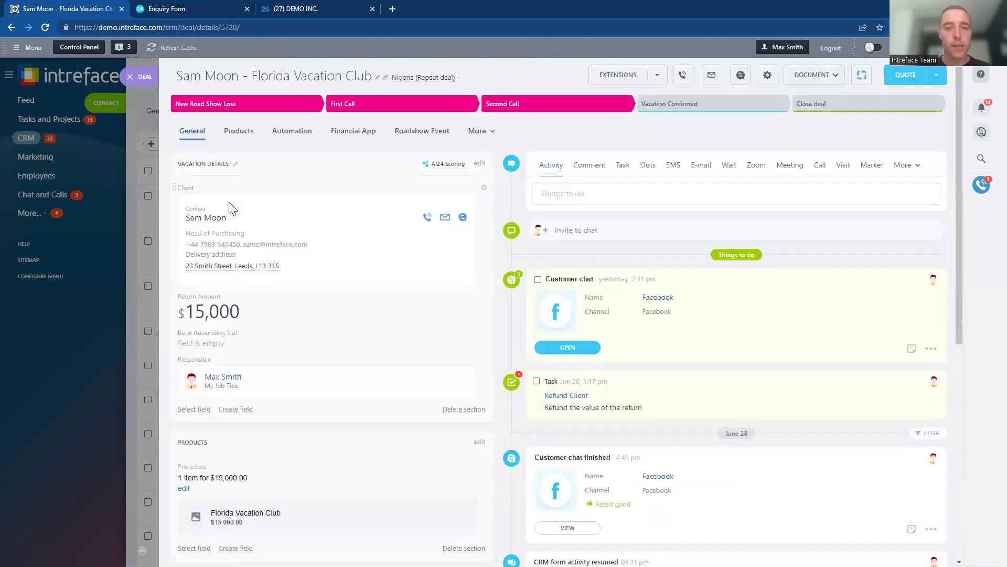
click(130, 76)
Review the contact's quotes and invoices, and close the contact record
click(239, 113)
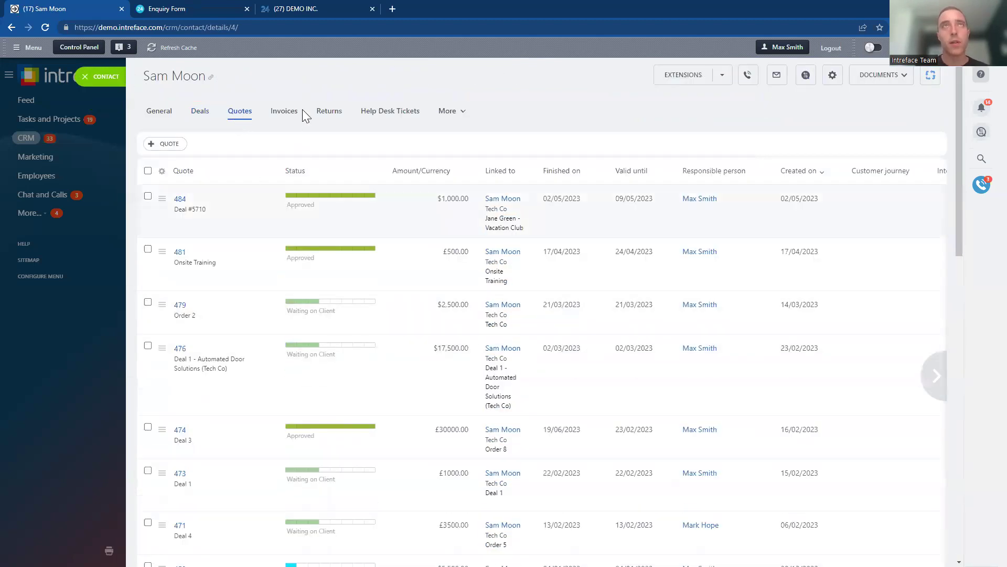
click(290, 113)
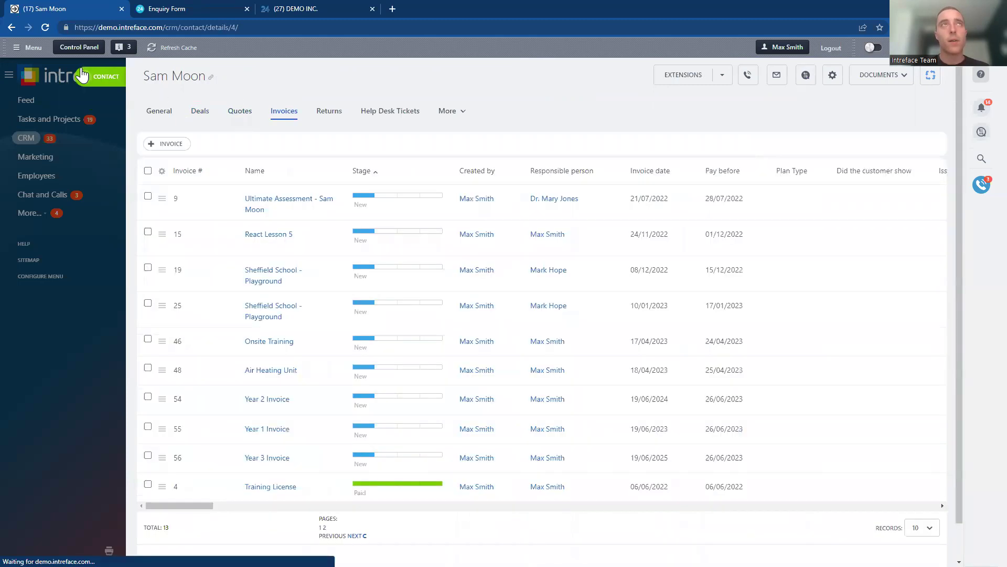
click(82, 75)
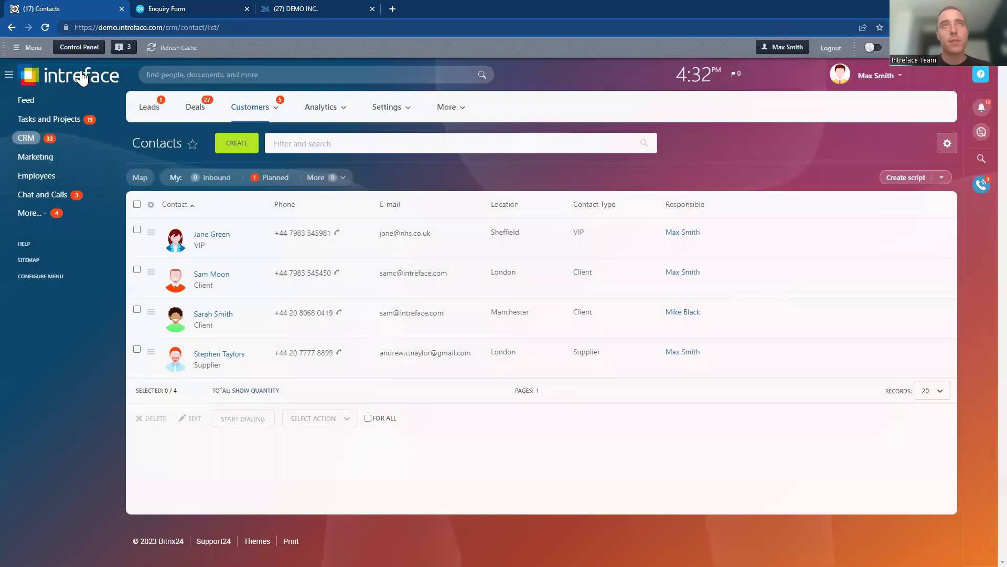
Open the Tech Co record from the Companies list, review its deals, quotes and invoices, and close it
click(241, 113)
click(250, 169)
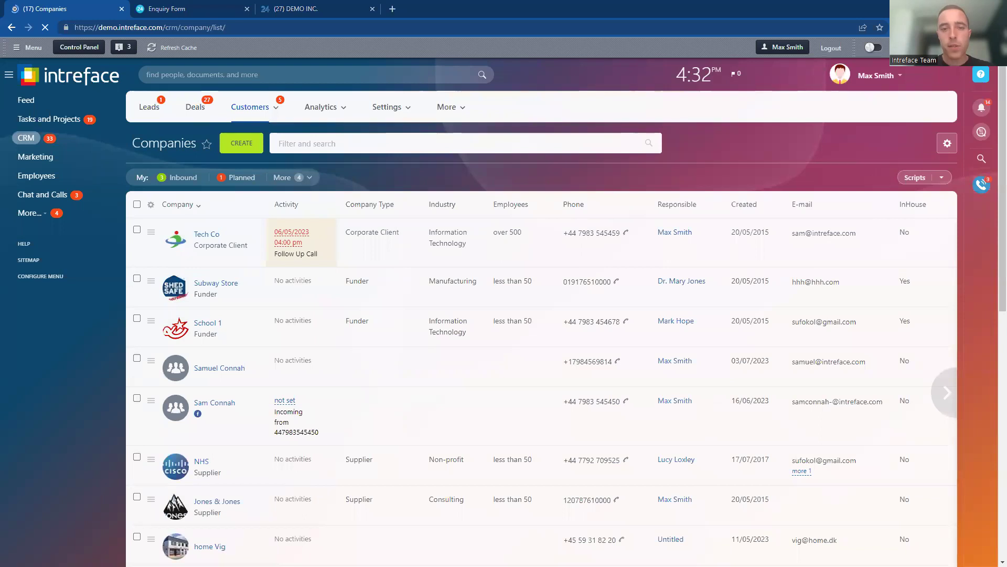
click(207, 234)
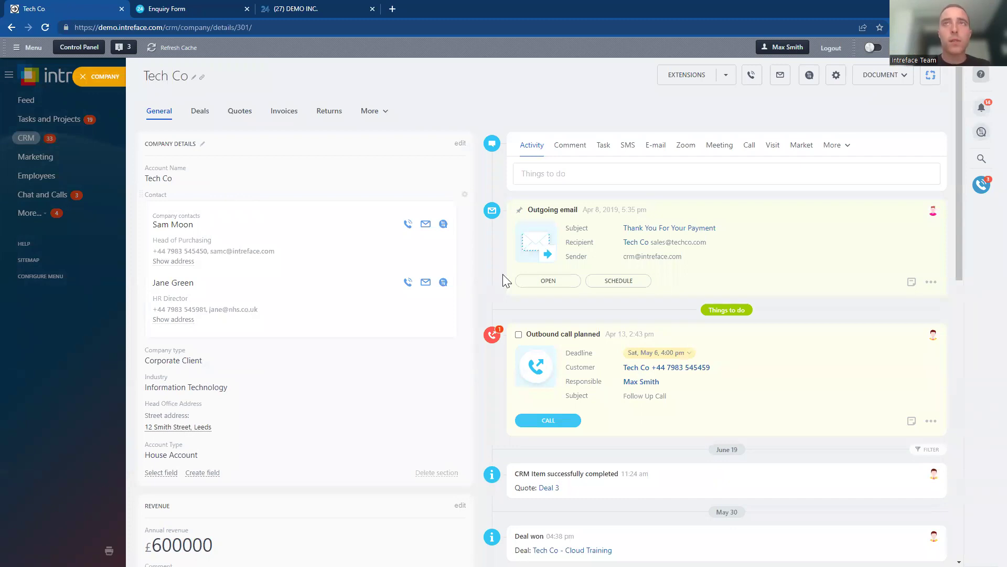
click(200, 112)
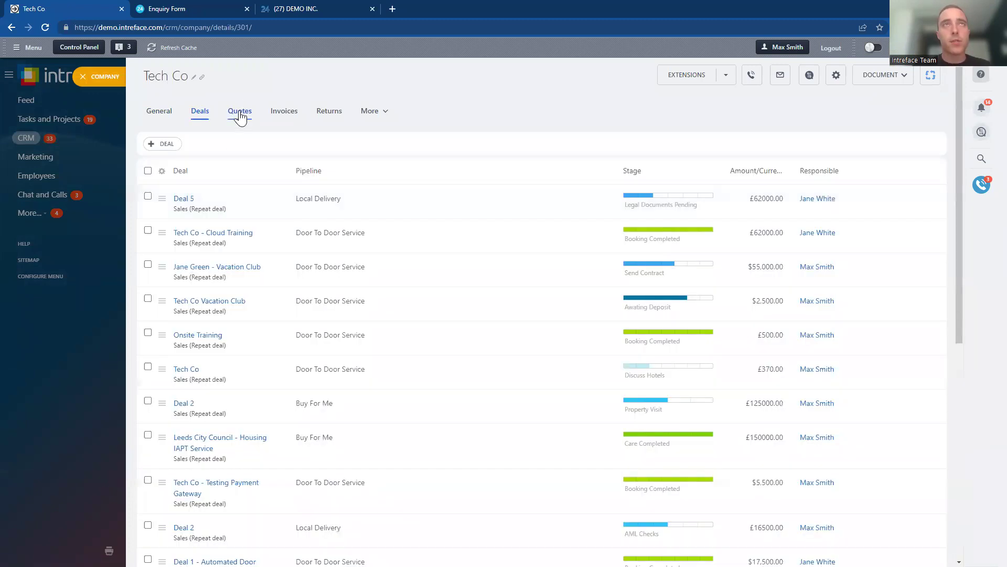
click(240, 115)
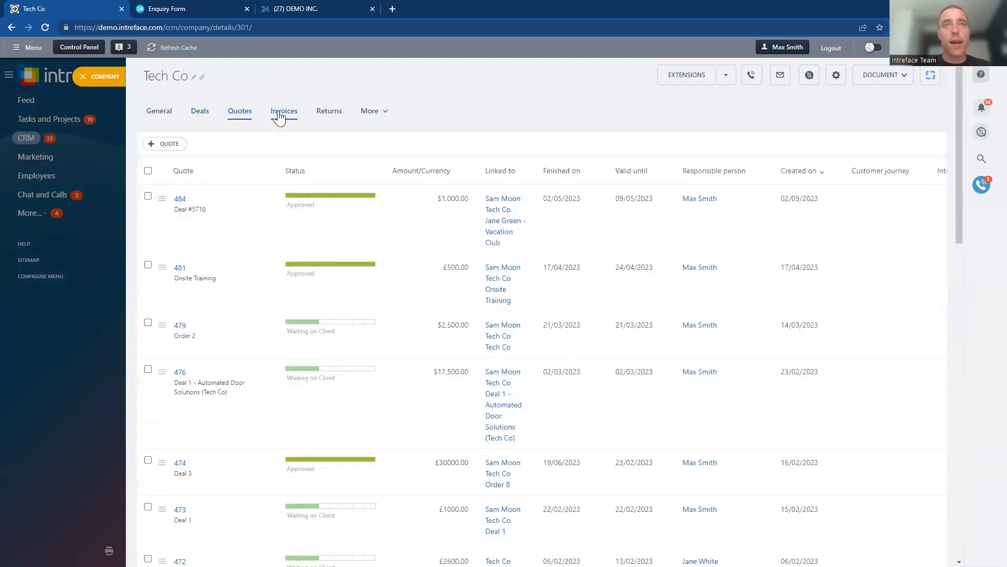
click(279, 115)
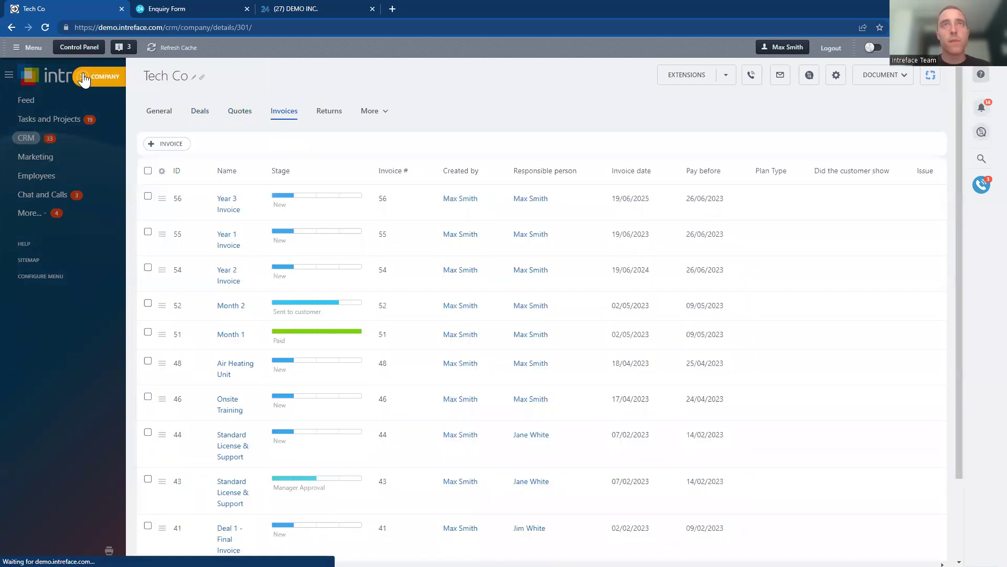
click(83, 78)
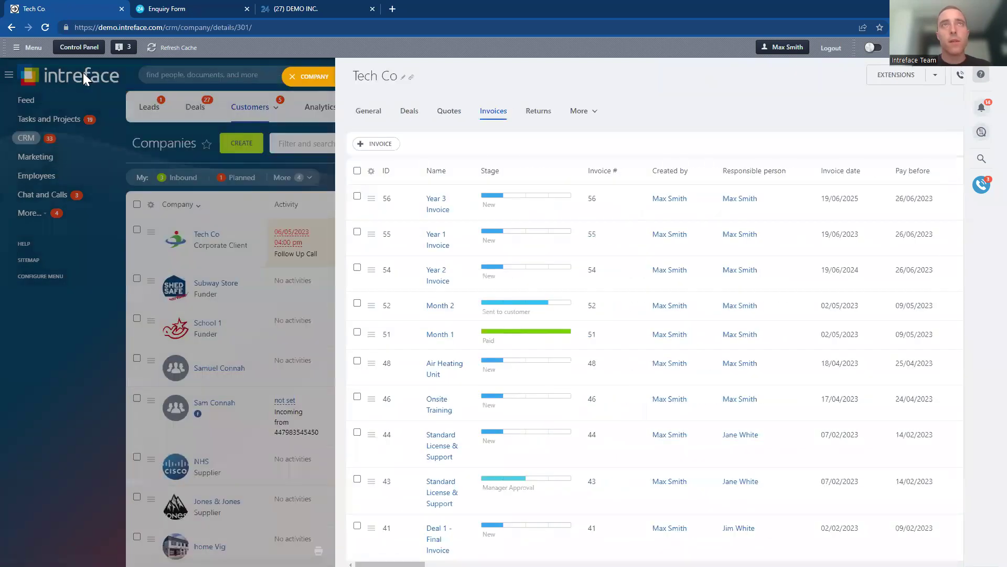
Move Sales from the hidden CRM menu items to just before Settings, finish the menu customization, and open the Quotes board
click(340, 111)
click(373, 110)
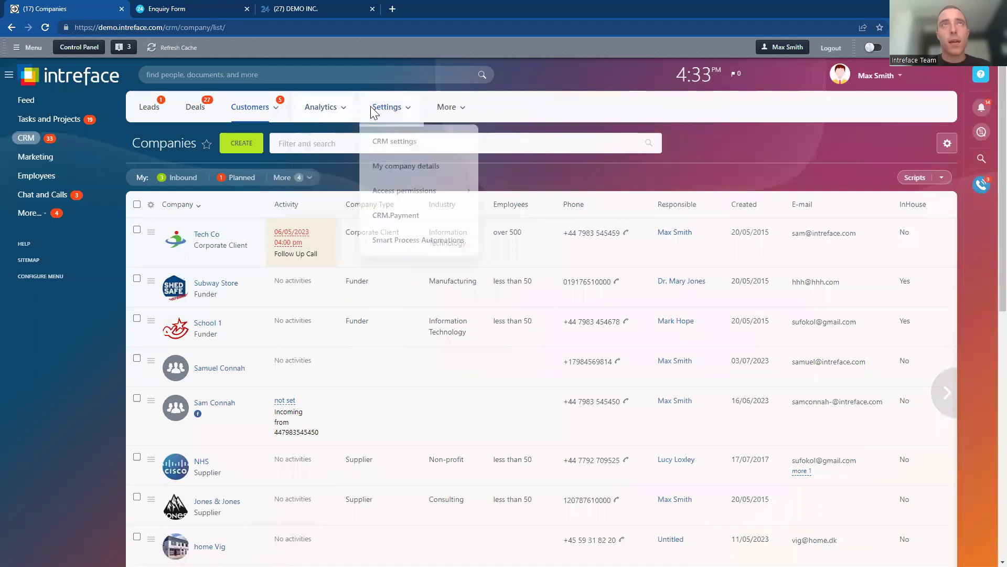
click(443, 113)
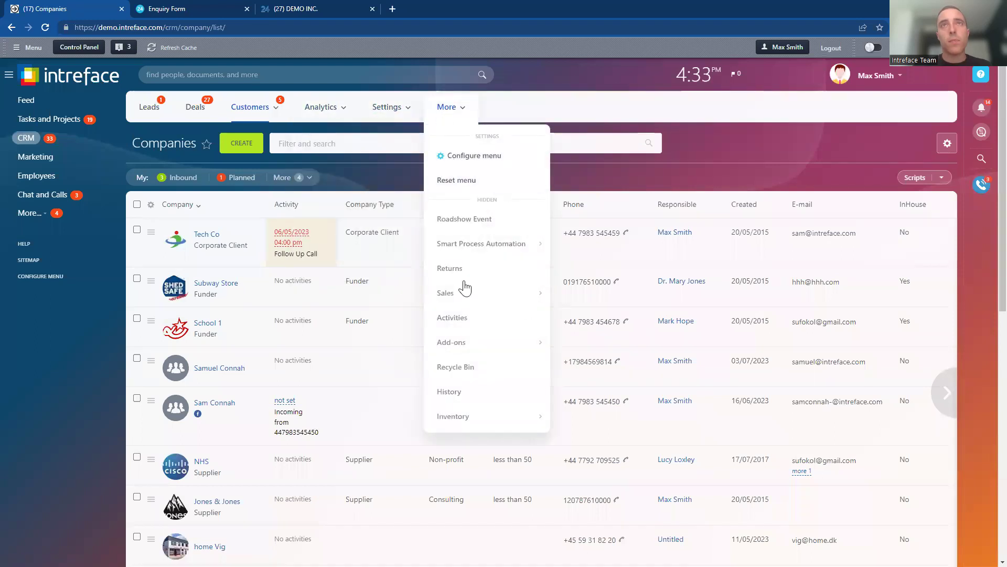
click(462, 156)
drag(446, 293, 376, 103)
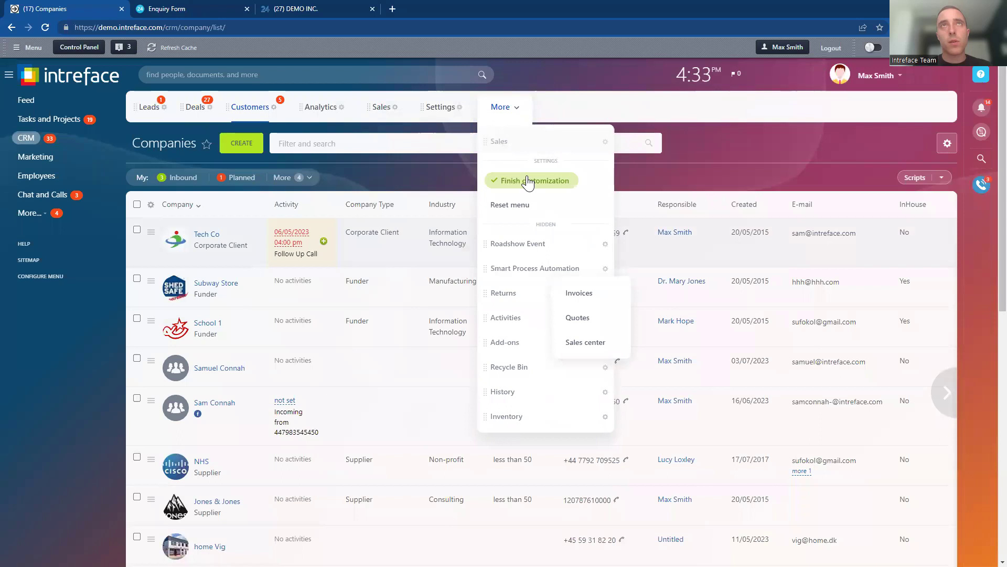
click(504, 159)
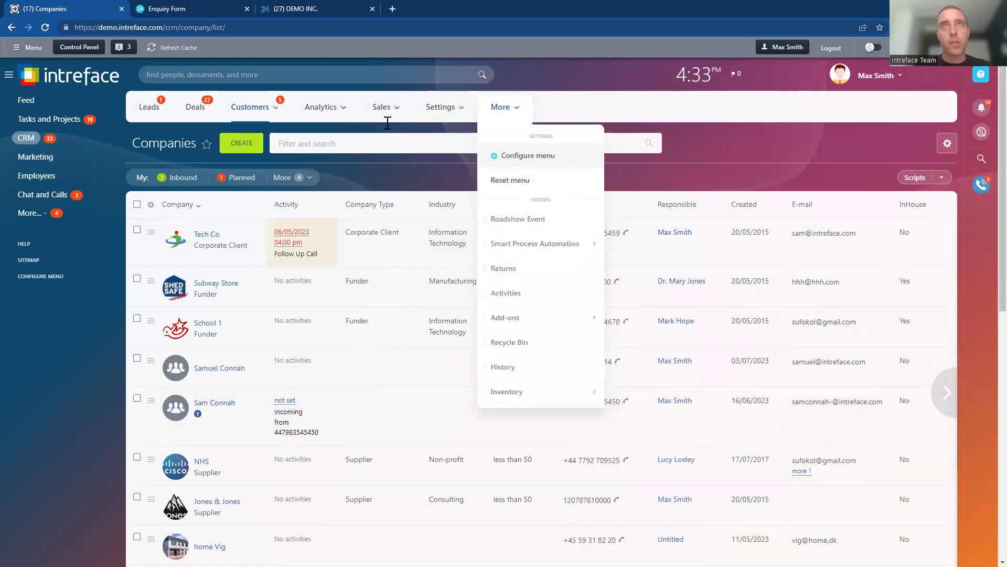
mouse_move(380, 124)
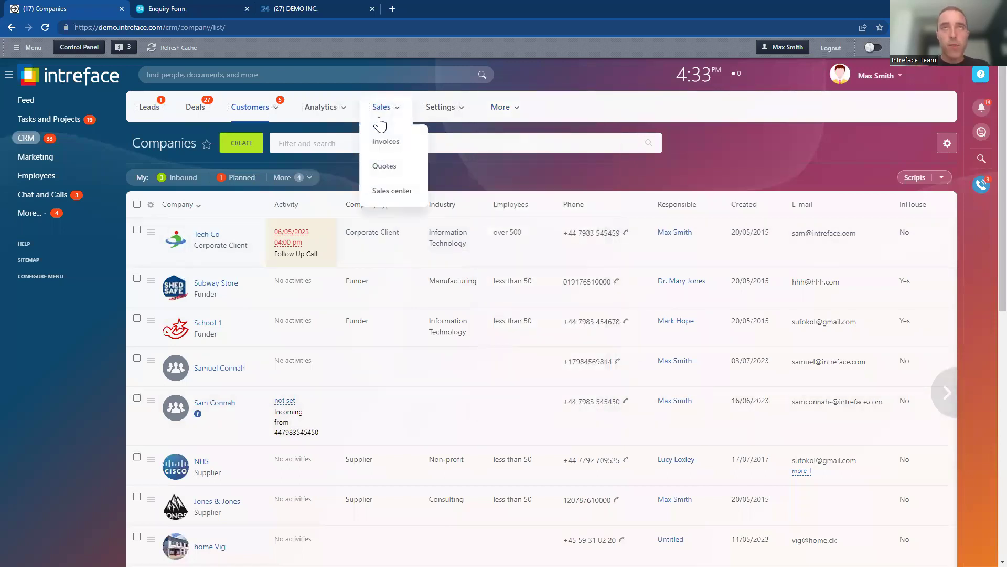
click(376, 170)
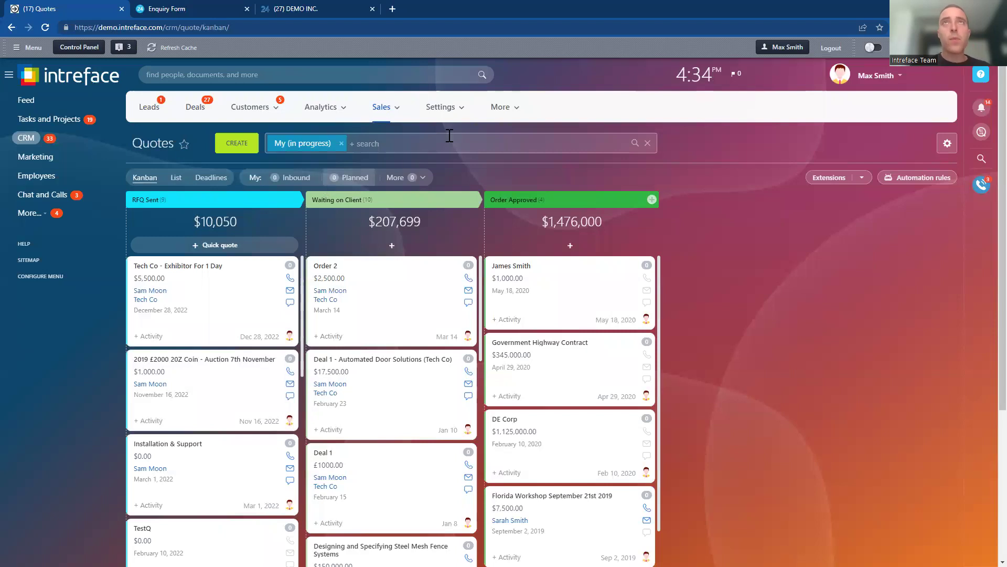
Start creating a Smart Process Automation from the "All options selected" template, and select its default name
click(460, 107)
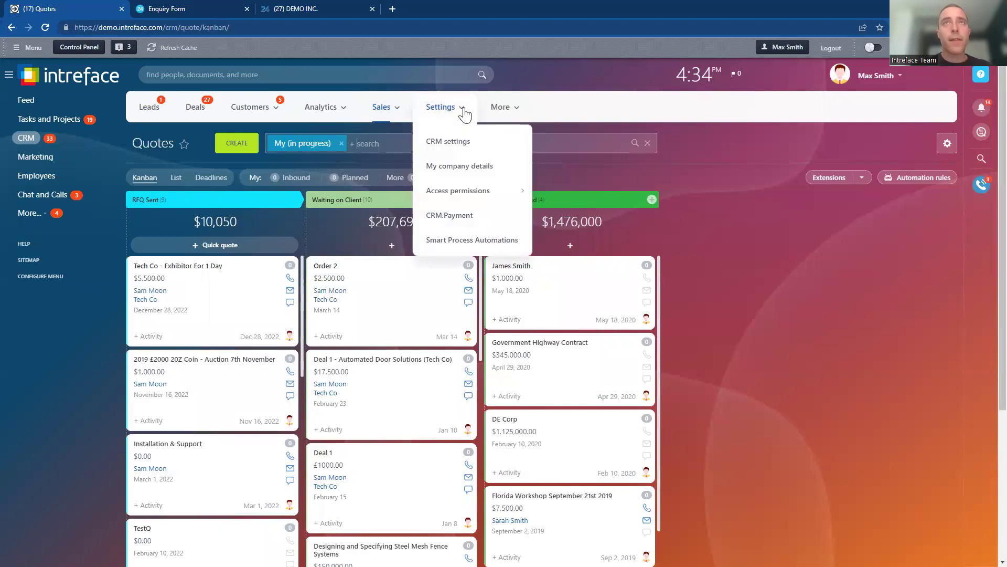
click(430, 244)
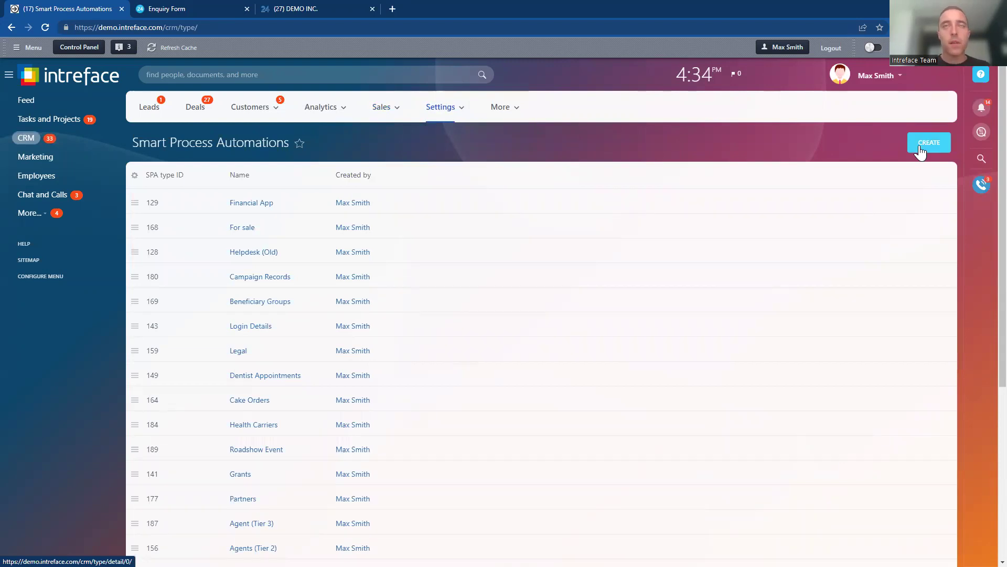
click(922, 150)
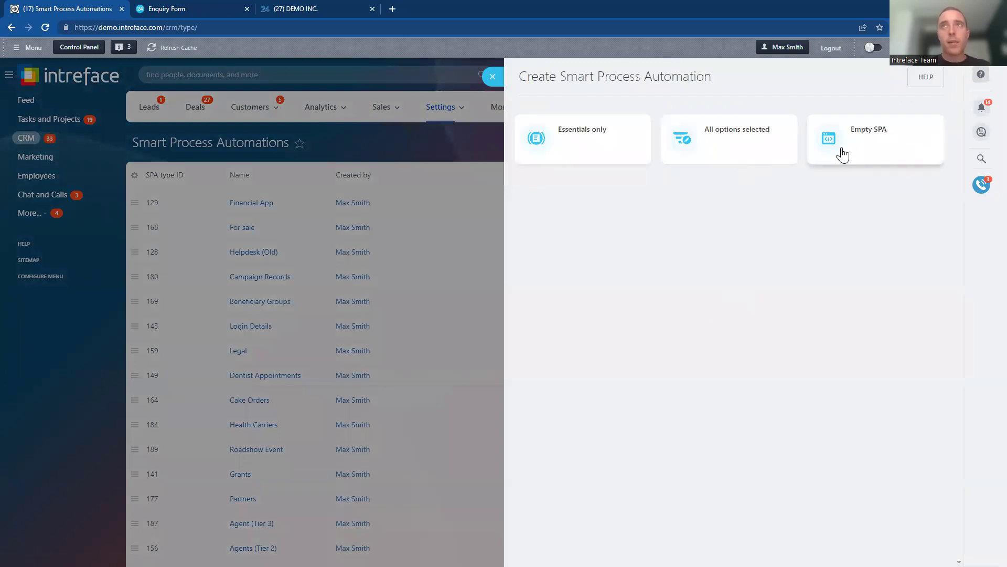
click(753, 145)
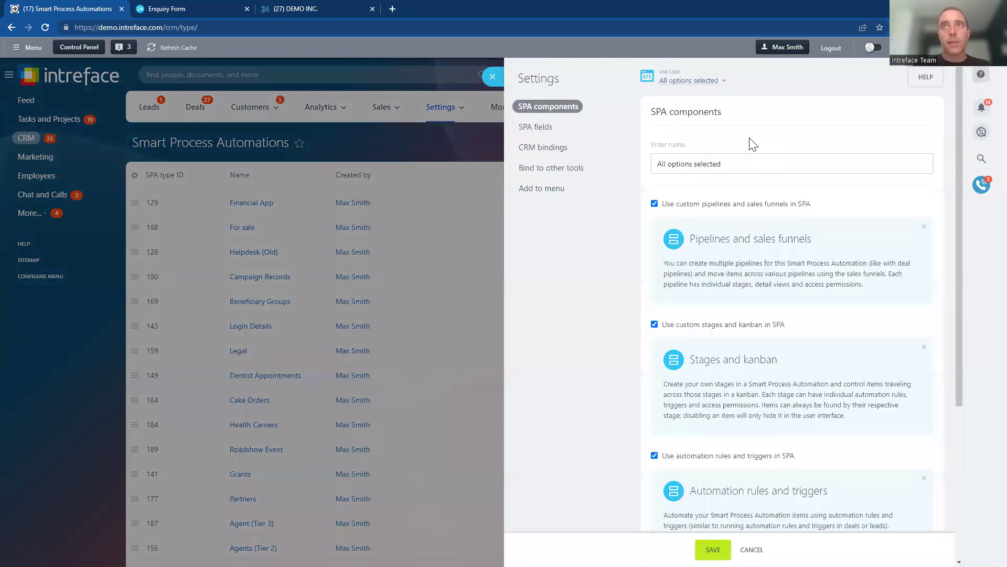
click(731, 164)
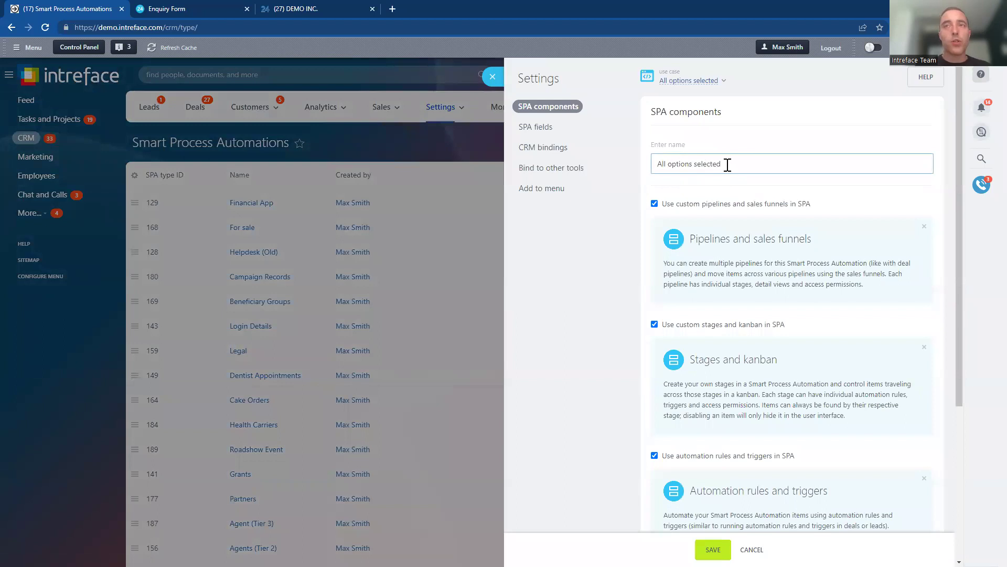
drag(728, 165, 636, 160)
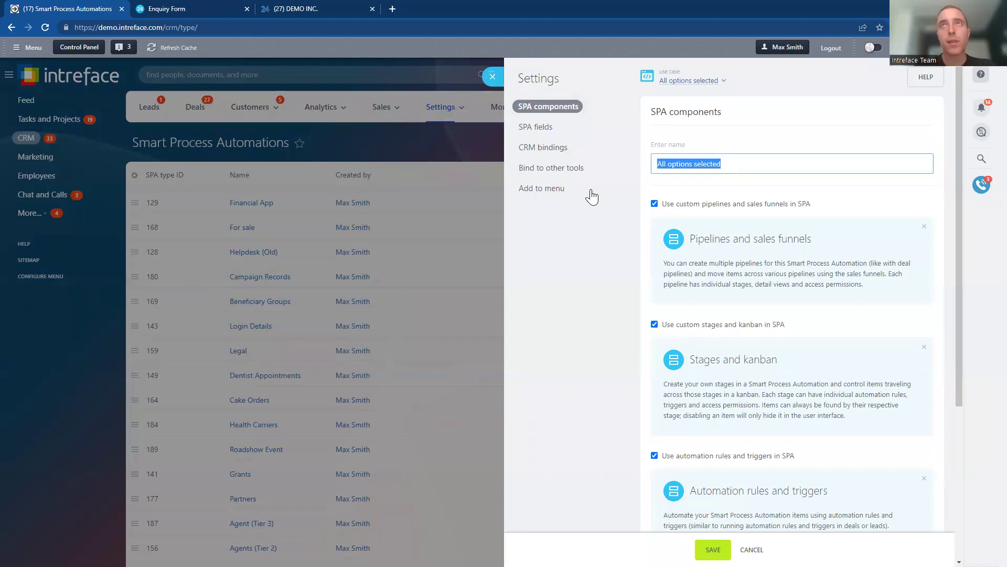
Try binding Deal to the new Smart Process Automation in its CRM bindings, and close the form without saving
click(562, 151)
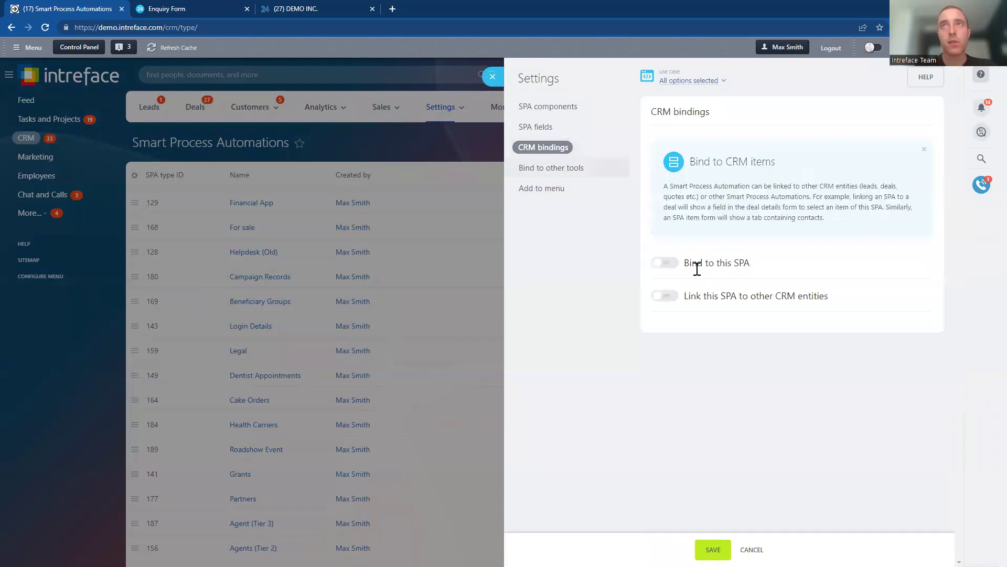
click(670, 265)
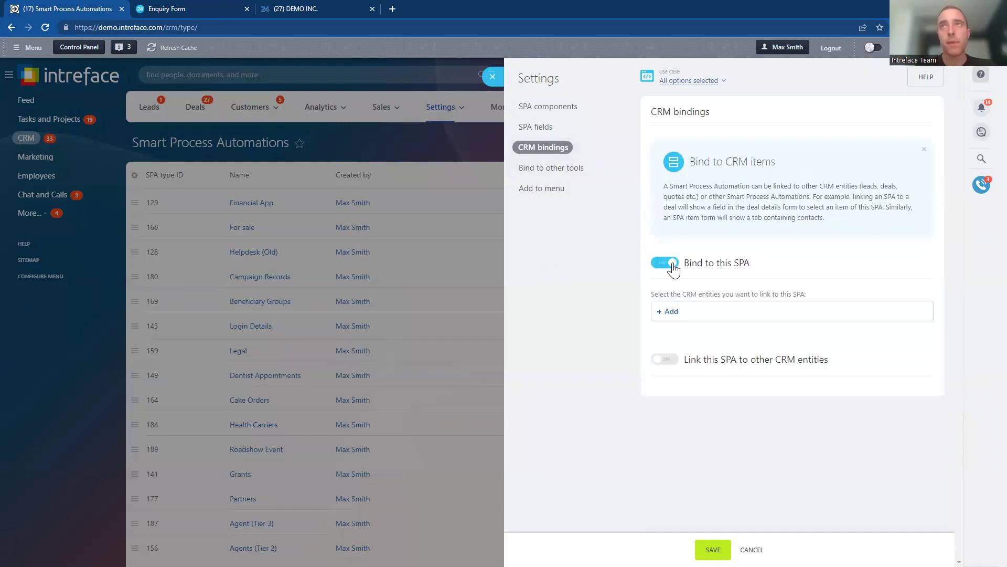
click(676, 312)
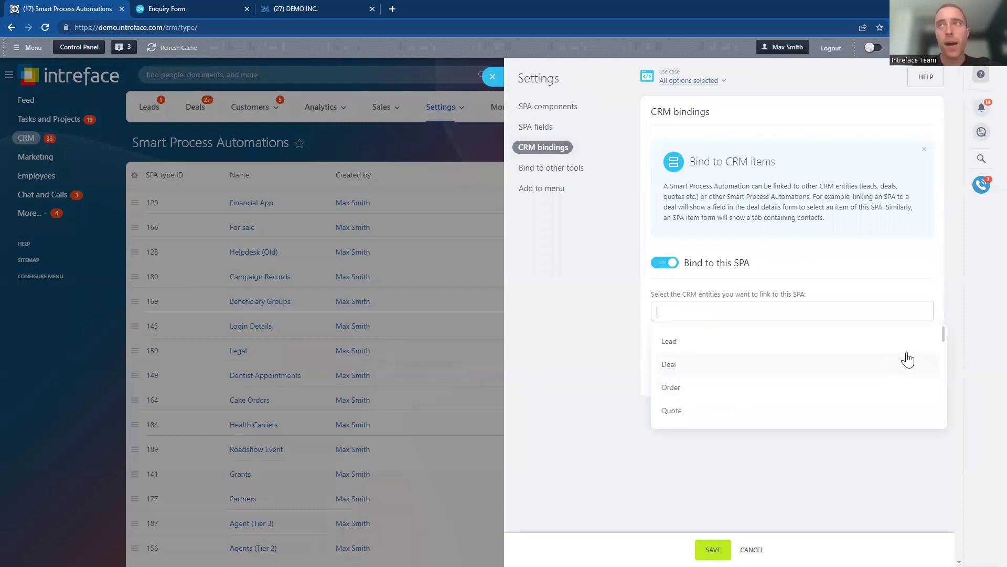
drag(942, 335, 938, 360)
scroll(939, 366, up, 10)
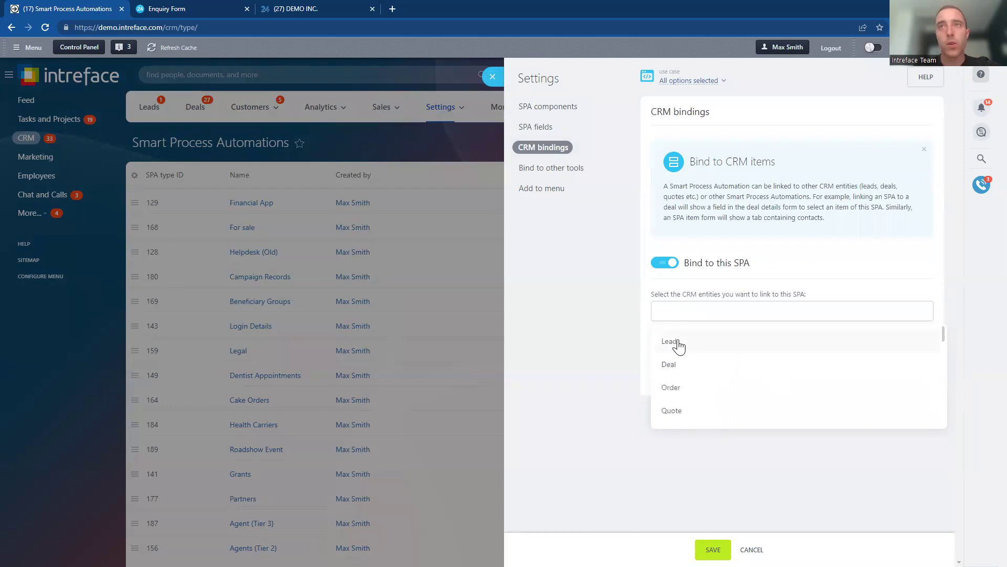
click(671, 365)
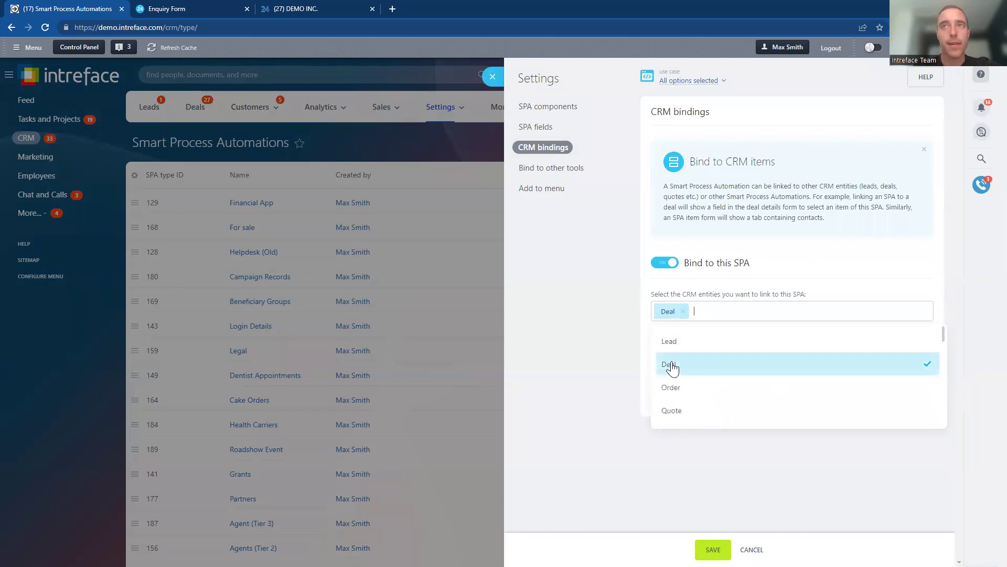
click(562, 348)
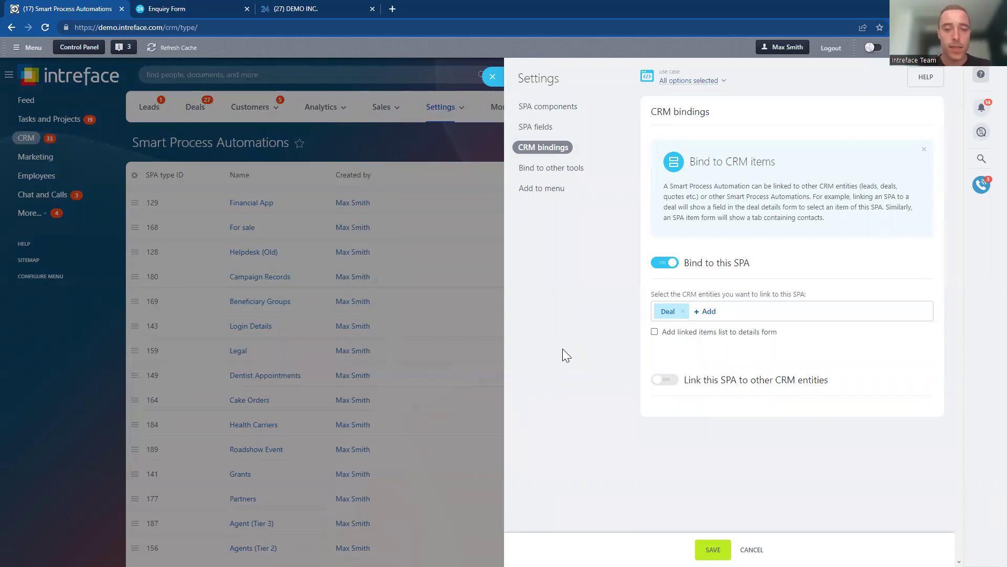
click(493, 79)
Open the London client's record from the Contacts list and review the contact's returns
mouse_move(251, 107)
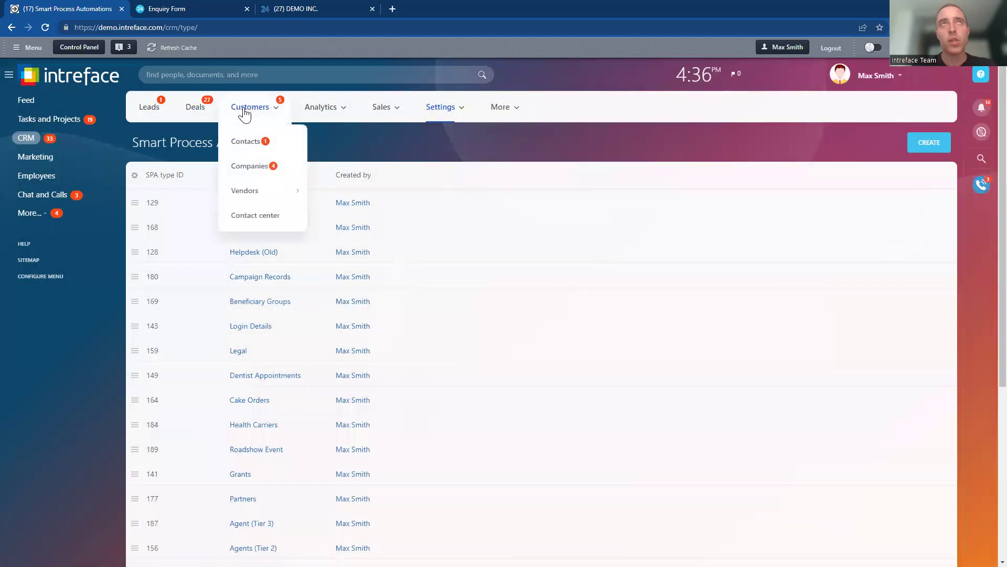
click(231, 146)
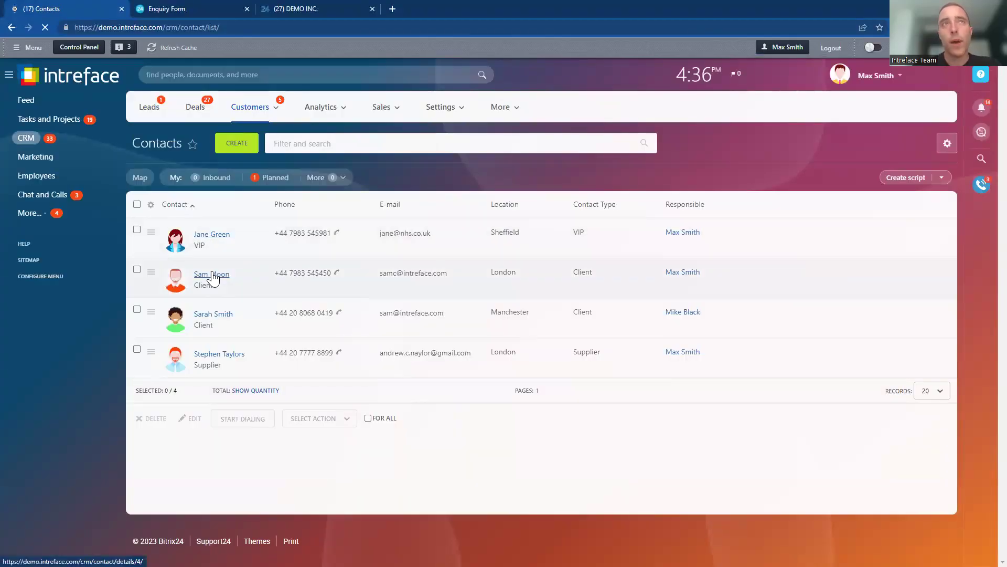
click(212, 275)
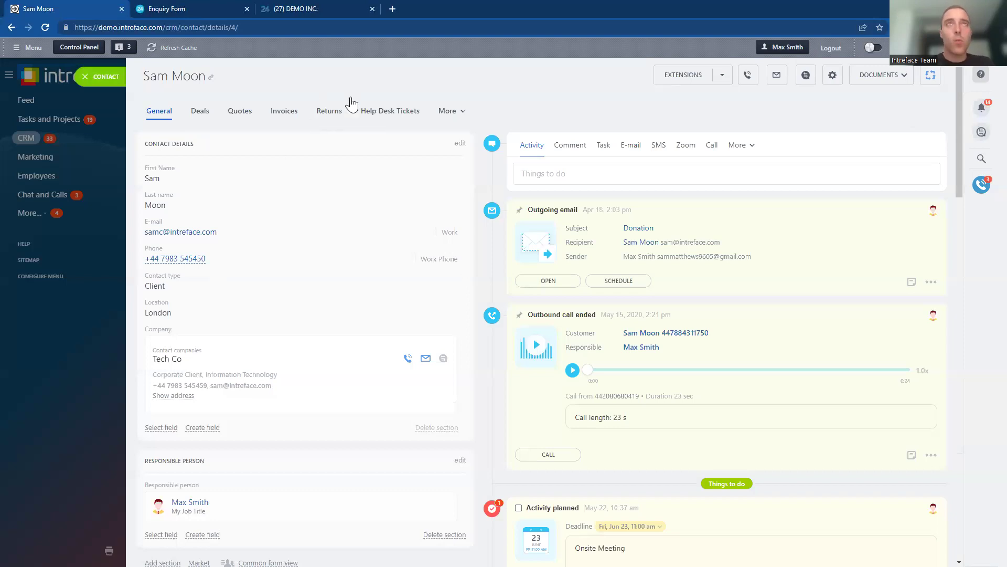
click(327, 117)
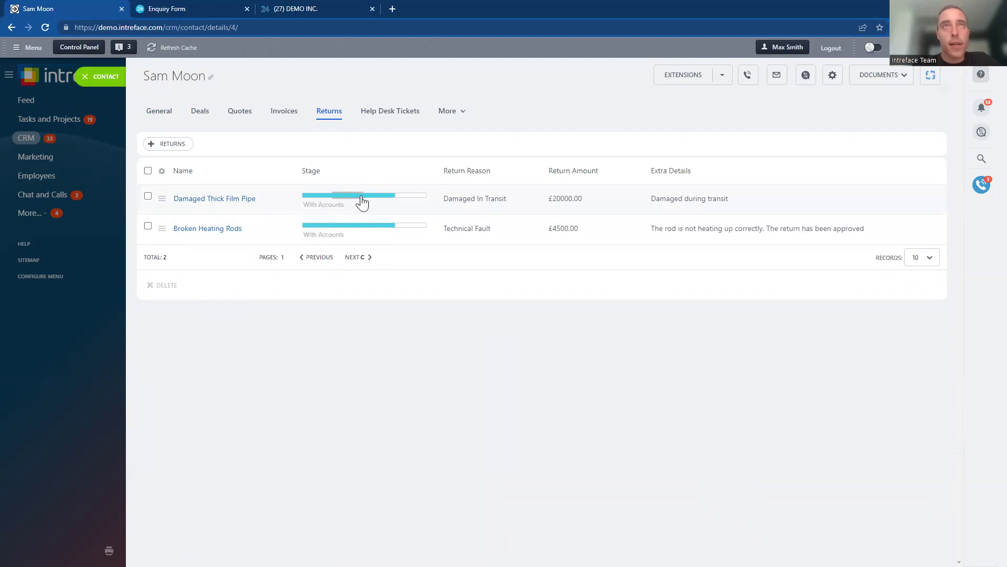
Open the Damaged Thick Film Pipe return and view its automation rules, including the Return In Progress Email rule
click(210, 198)
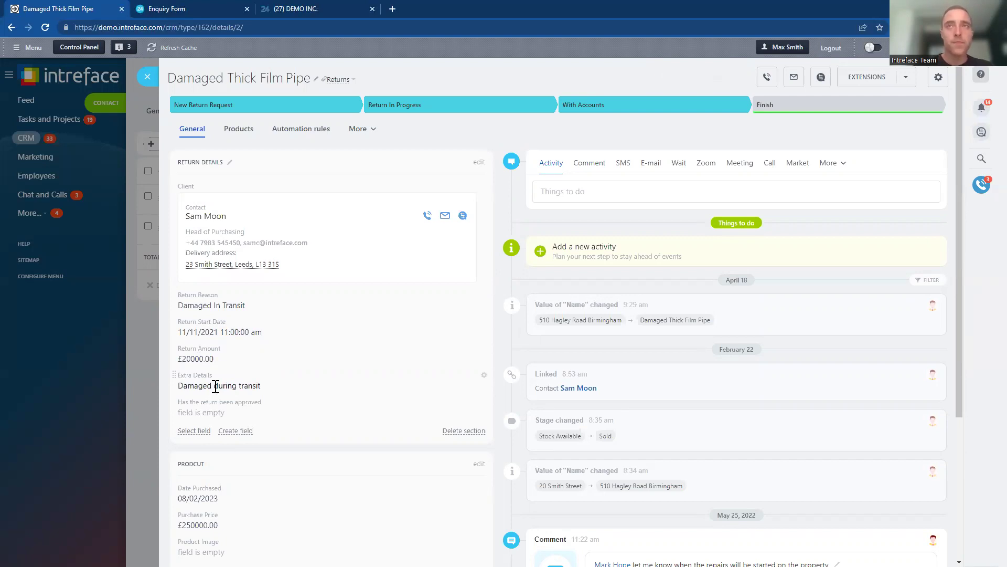
click(309, 129)
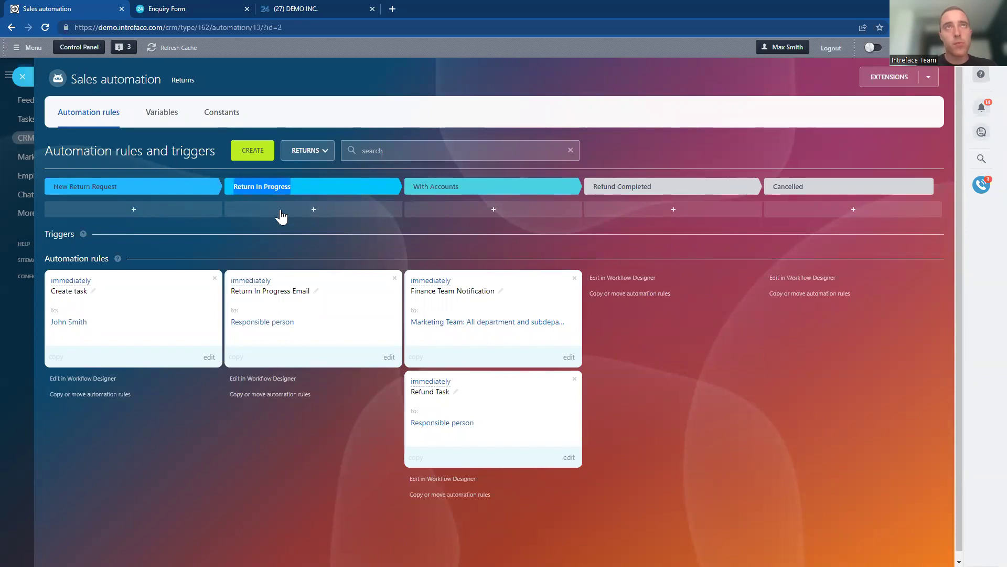
click(250, 292)
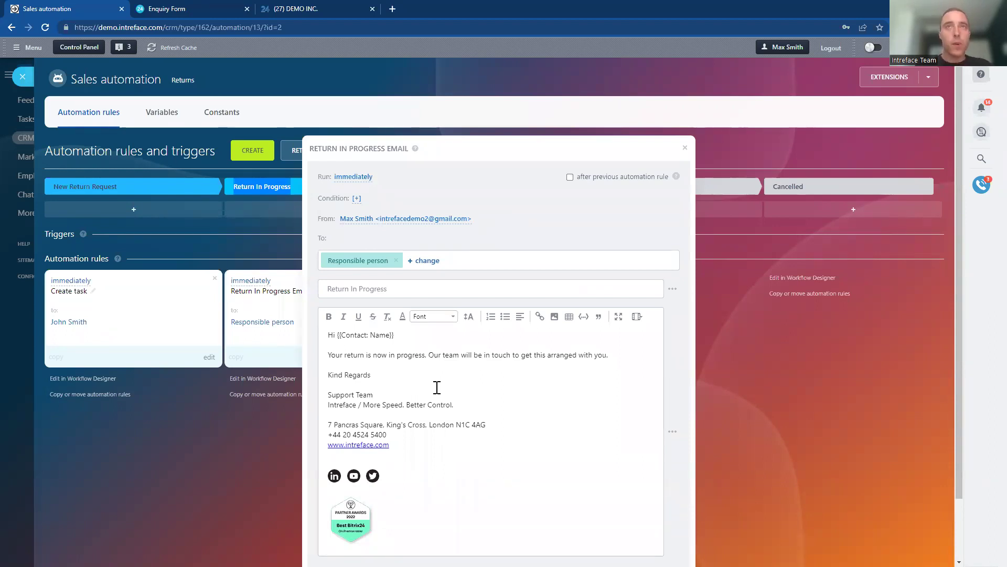
click(685, 149)
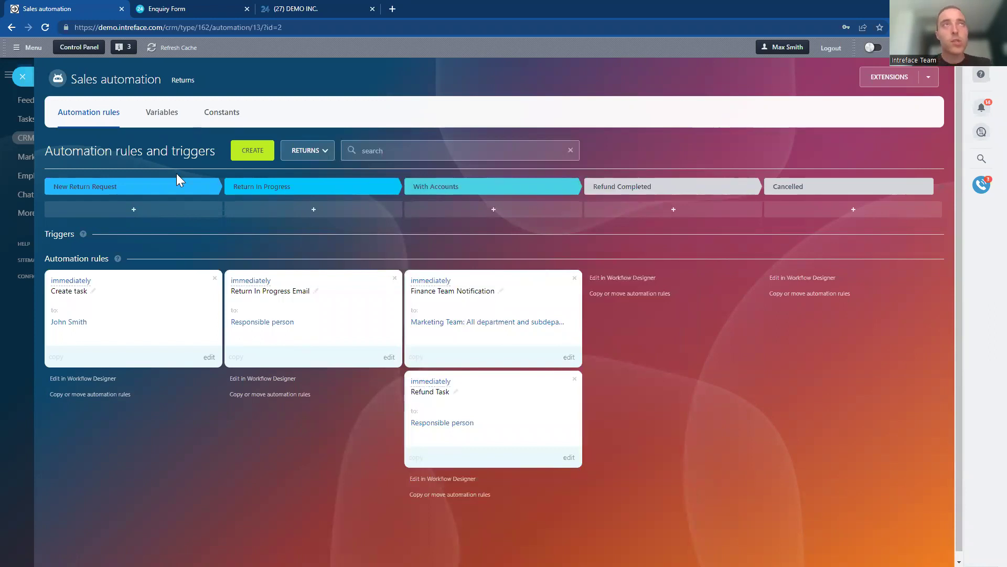
Close the automation rules and the return, go back to the contact's general details, and close the contact record
click(23, 79)
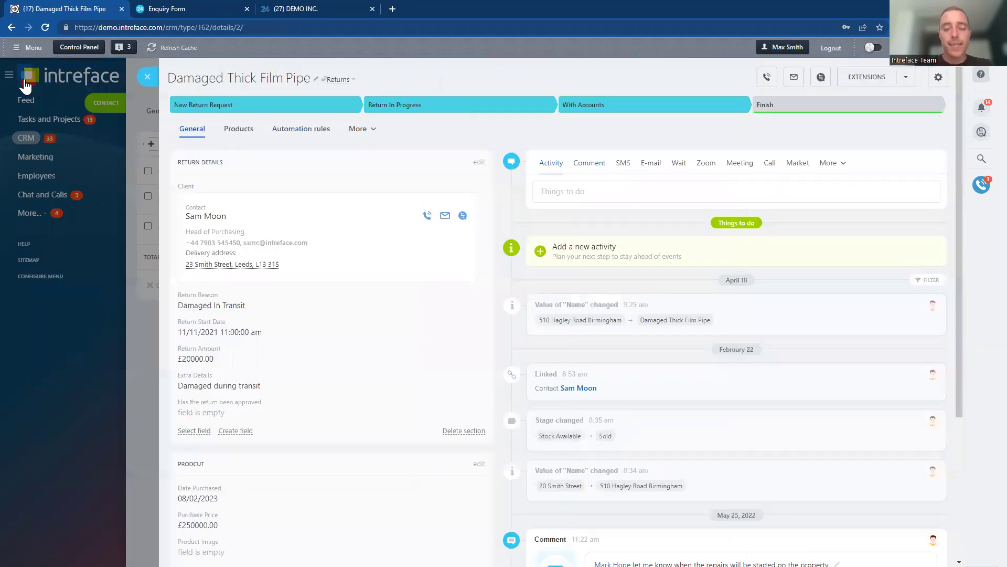
click(147, 82)
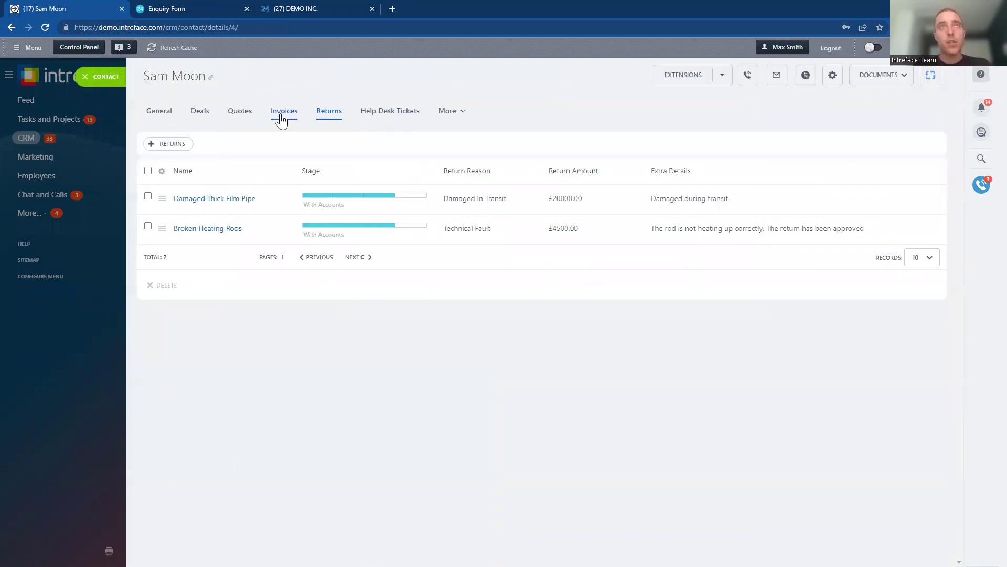
click(165, 116)
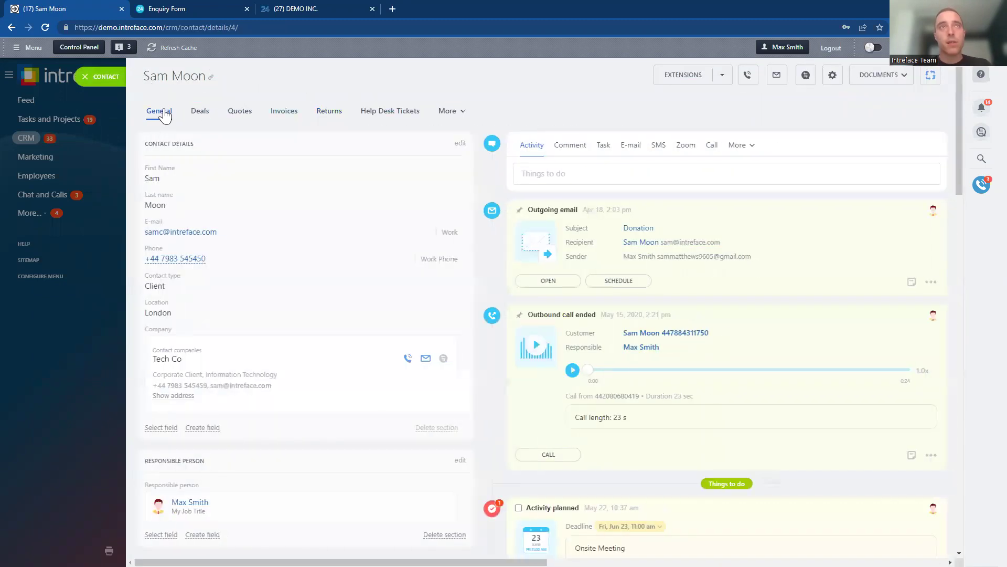
click(85, 78)
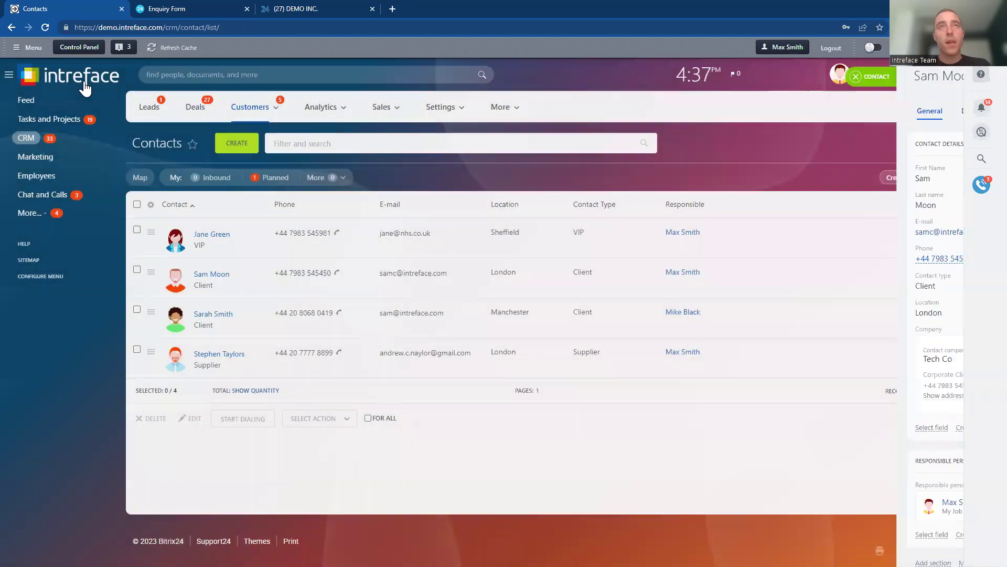
Move Helpdesk out of the hidden main menu items to below Chat and Calls, and show its tickets as a Kanban board
click(37, 205)
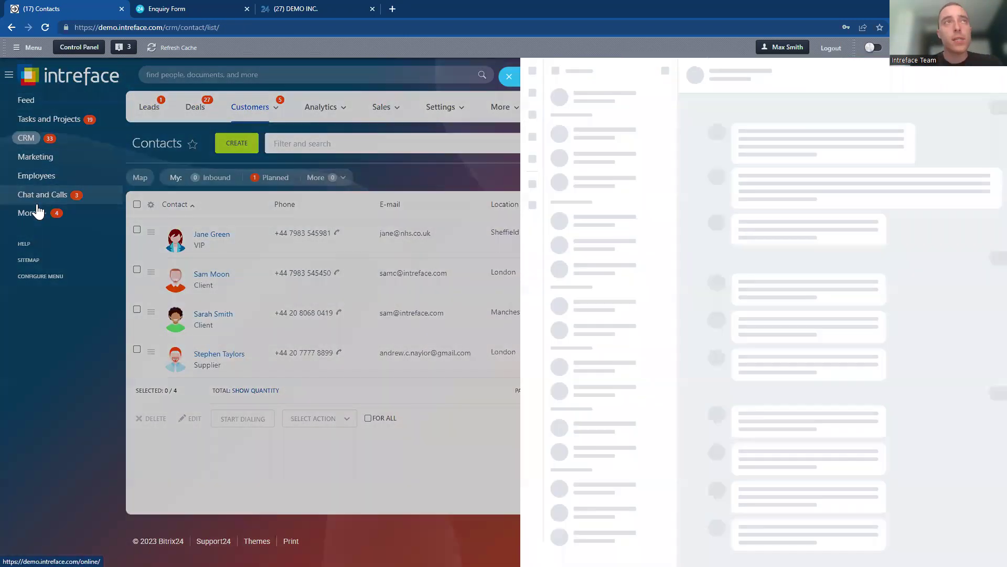
click(26, 231)
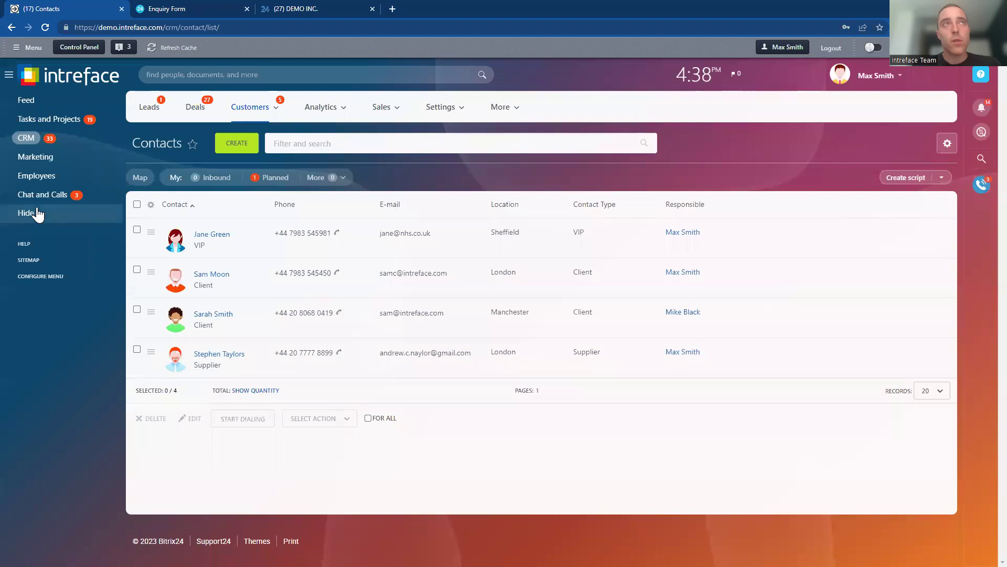
click(34, 213)
drag(39, 319, 47, 223)
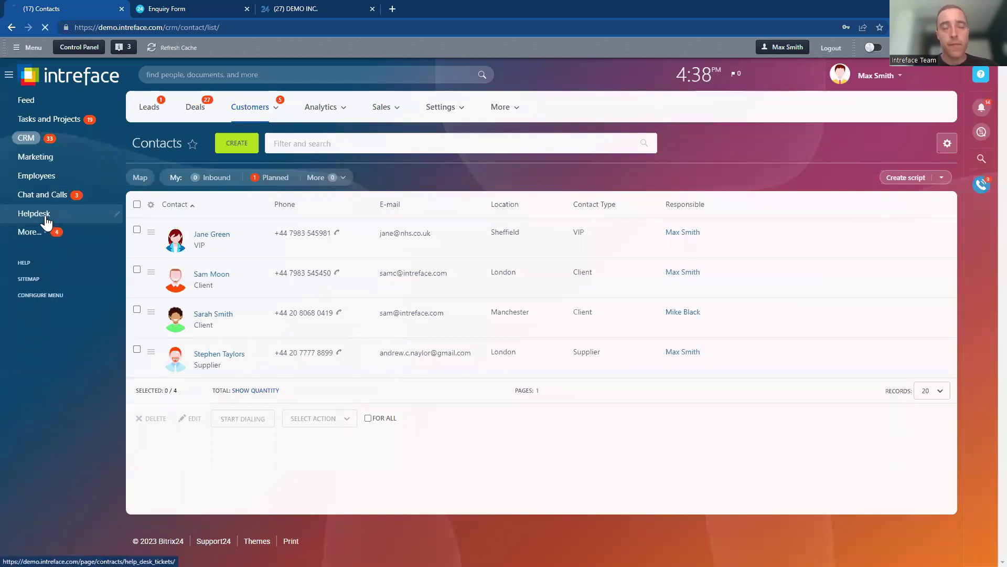
click(46, 221)
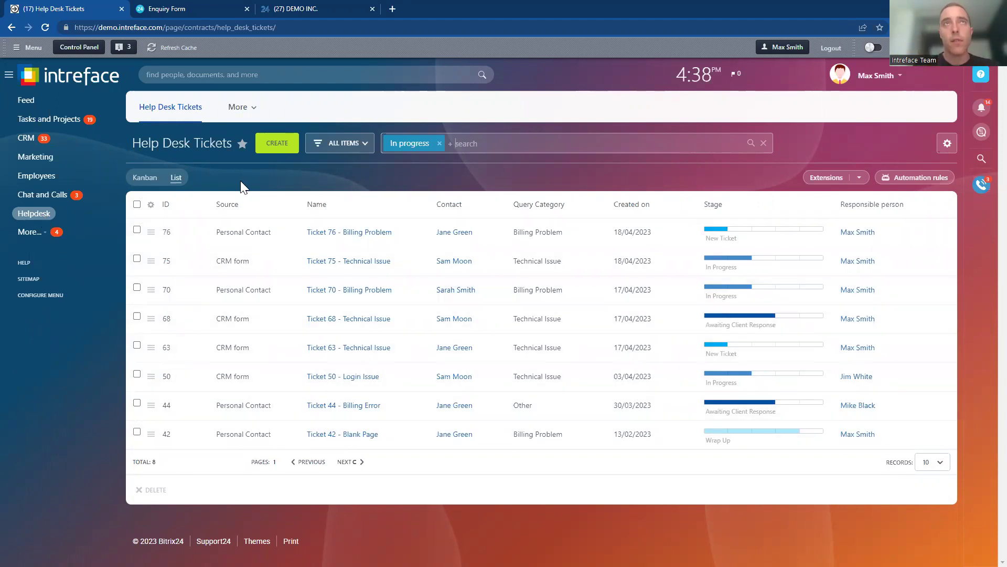
click(145, 178)
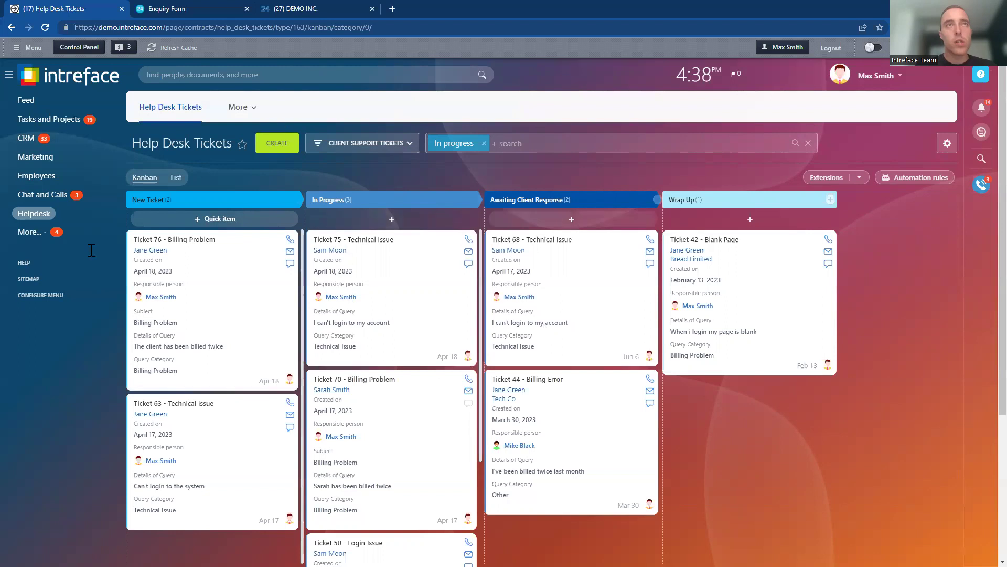
Move Ticket 76 - Billing Problem to the In Progress stage and view its newest Feedback Acknowledgment email
click(205, 240)
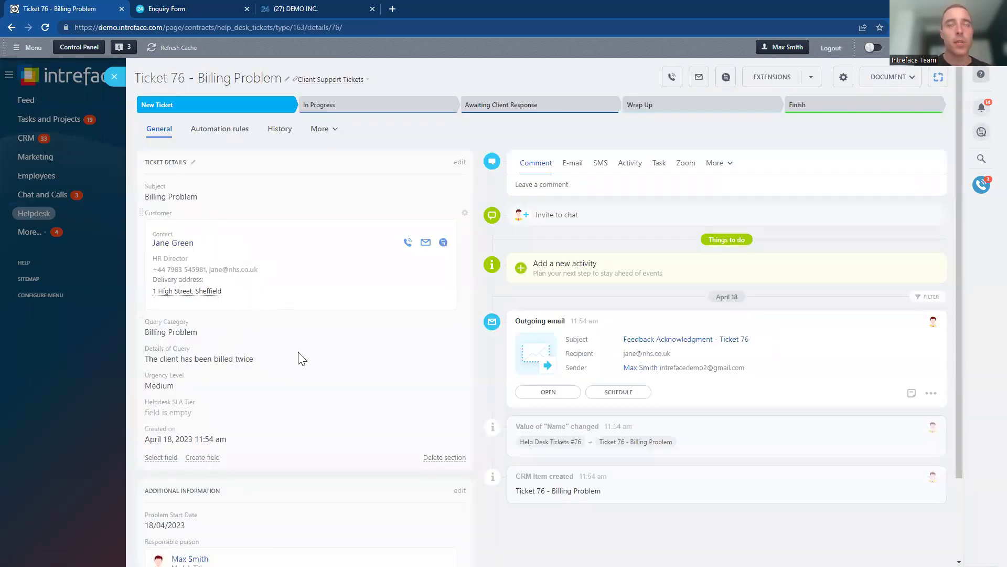
click(373, 113)
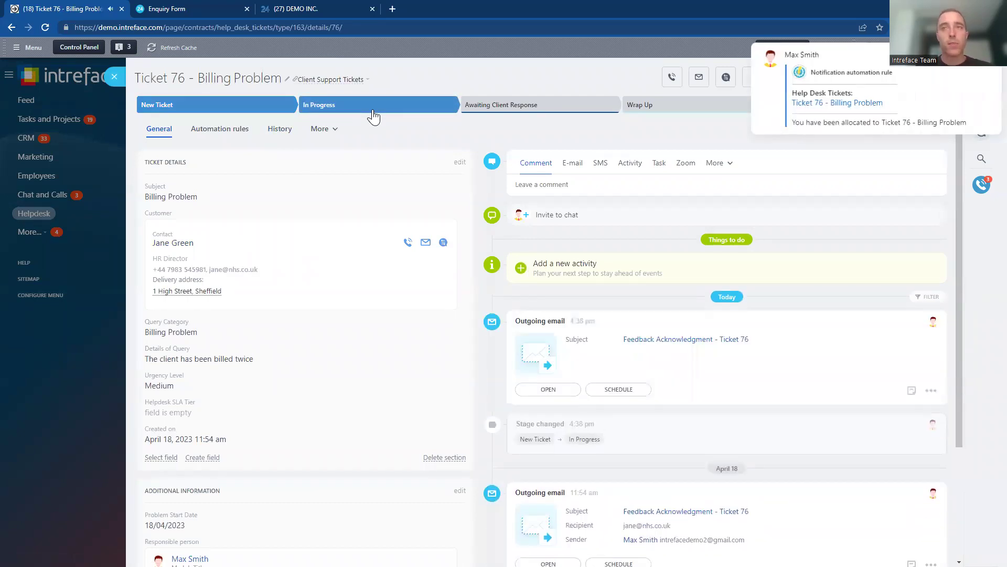
click(668, 339)
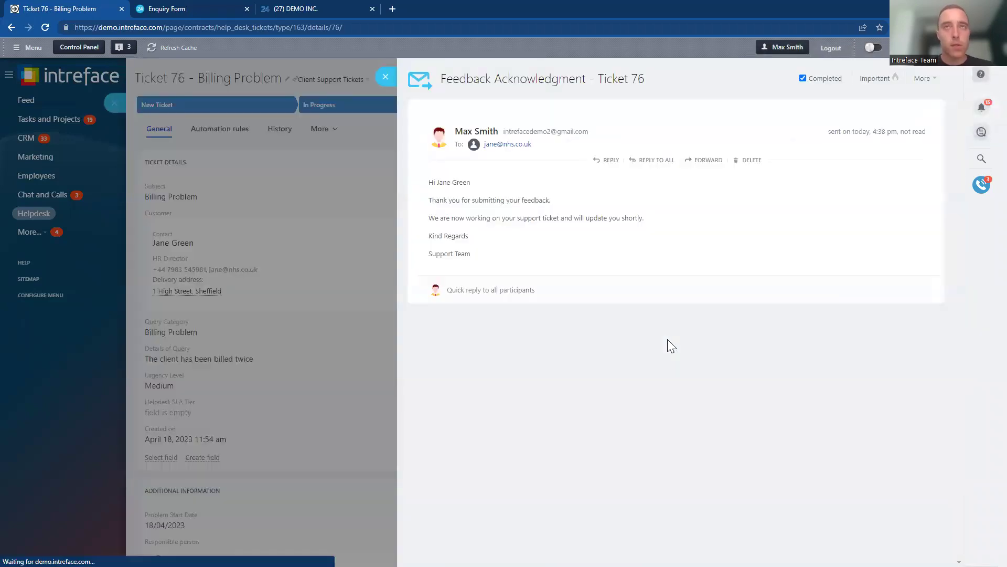
click(386, 76)
click(114, 79)
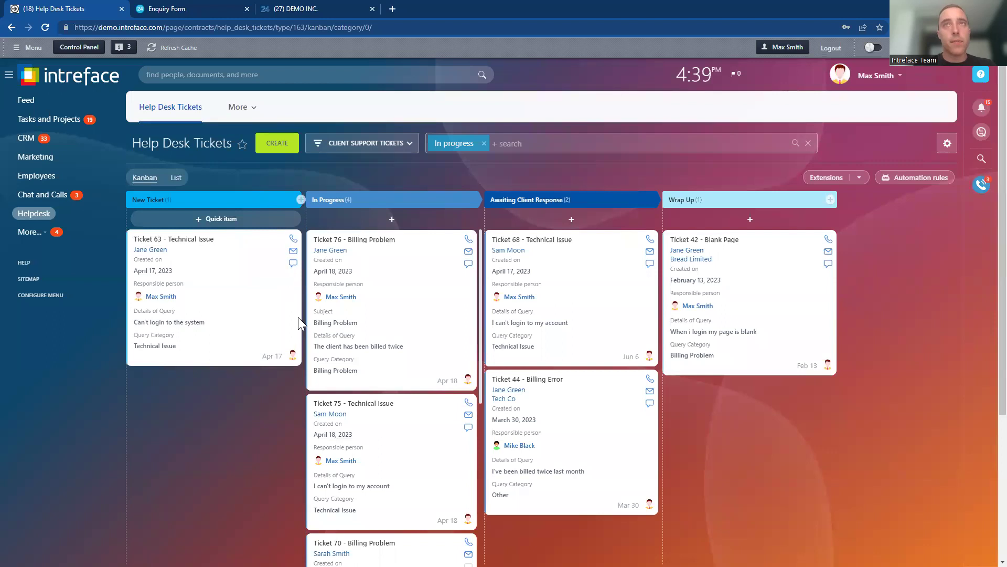
Open the London client's record from the CRM Contacts list and review the contact's help desk tickets
click(32, 141)
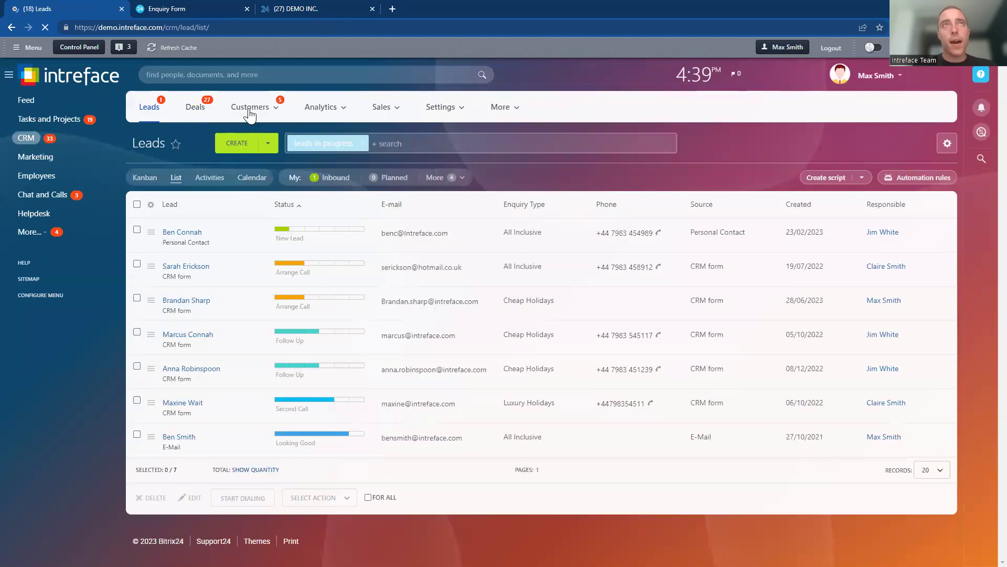
mouse_move(248, 112)
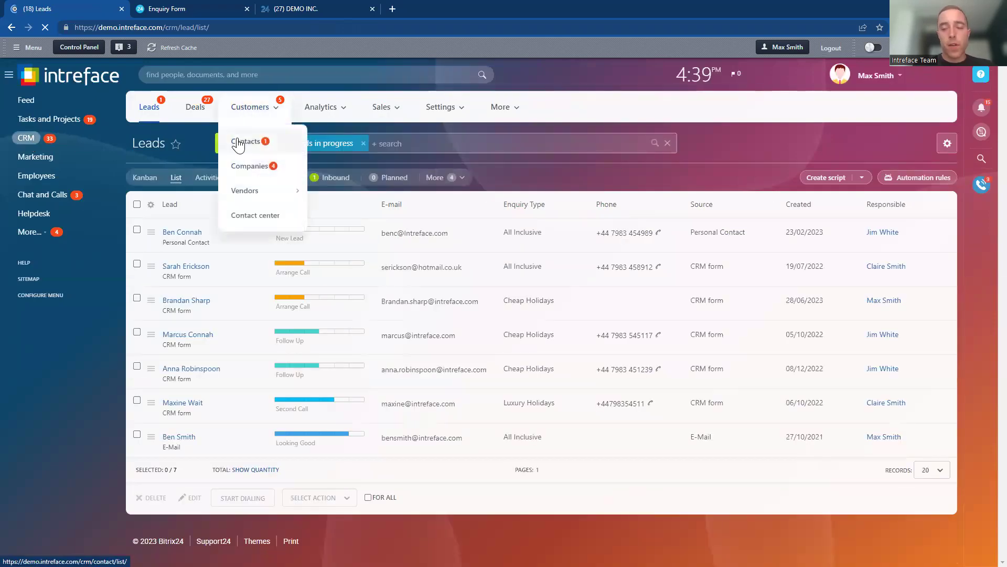
click(239, 142)
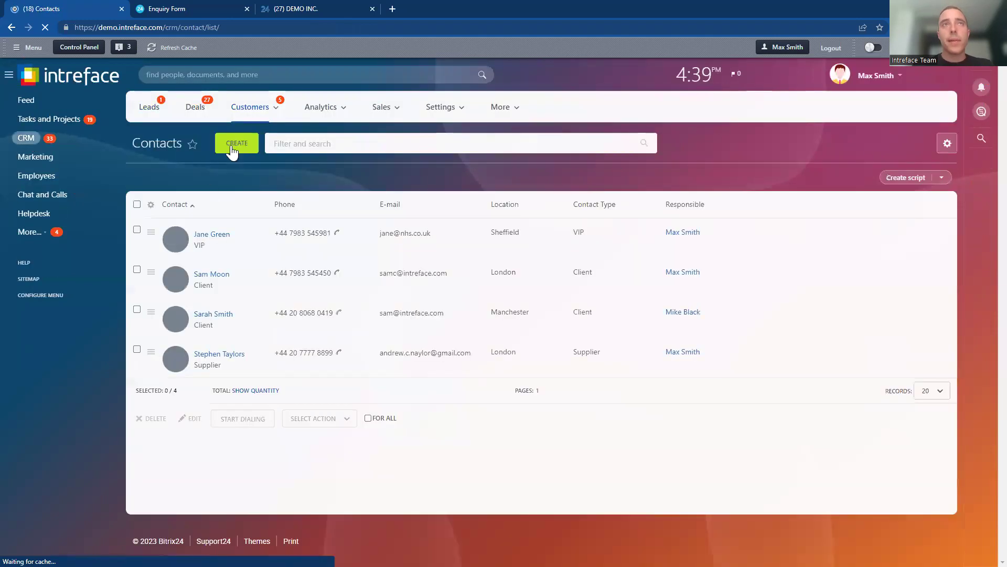
click(213, 278)
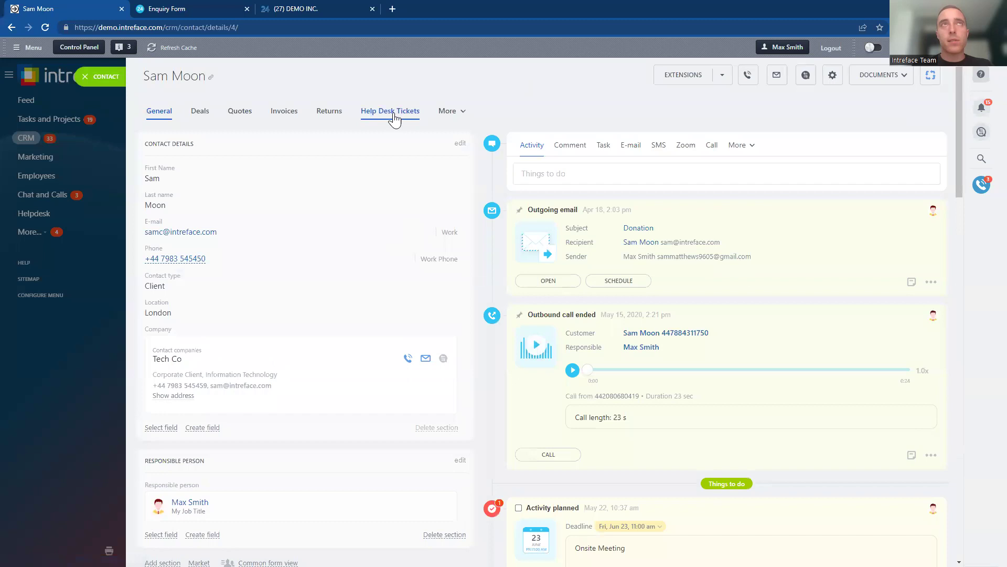
click(386, 112)
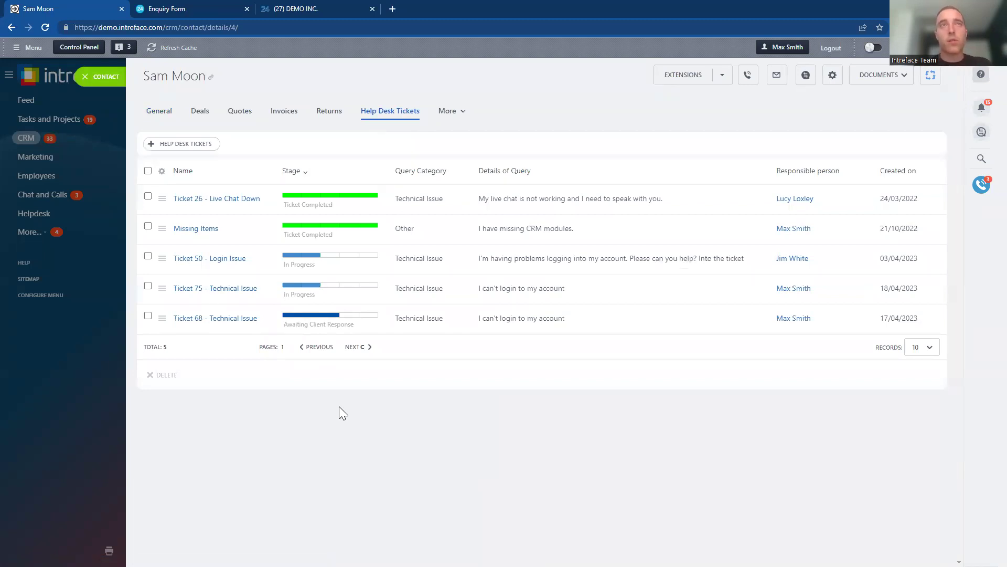
View the blank help desk ticket form for this contact, close it unsaved, and return to the contact's general details
click(168, 145)
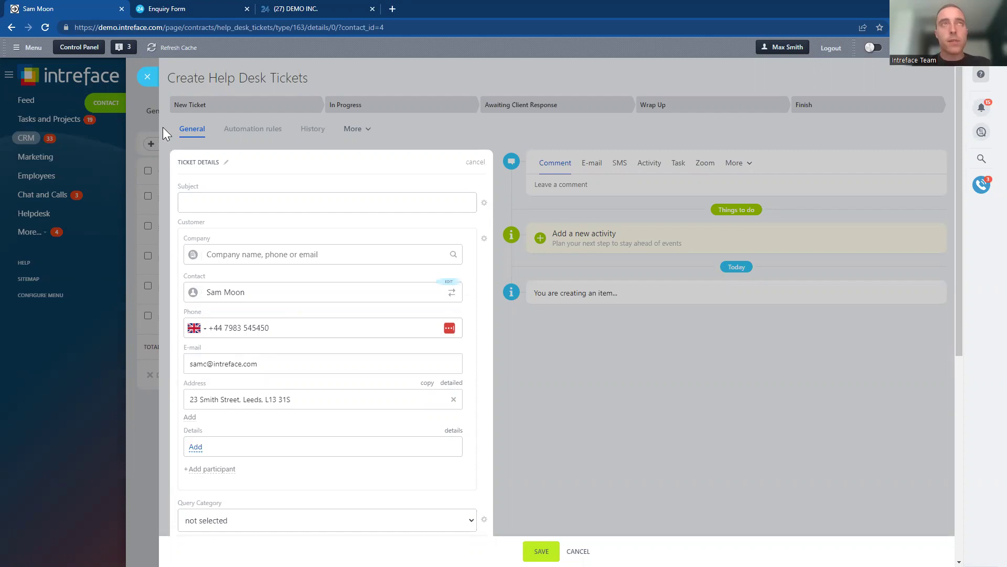
click(147, 77)
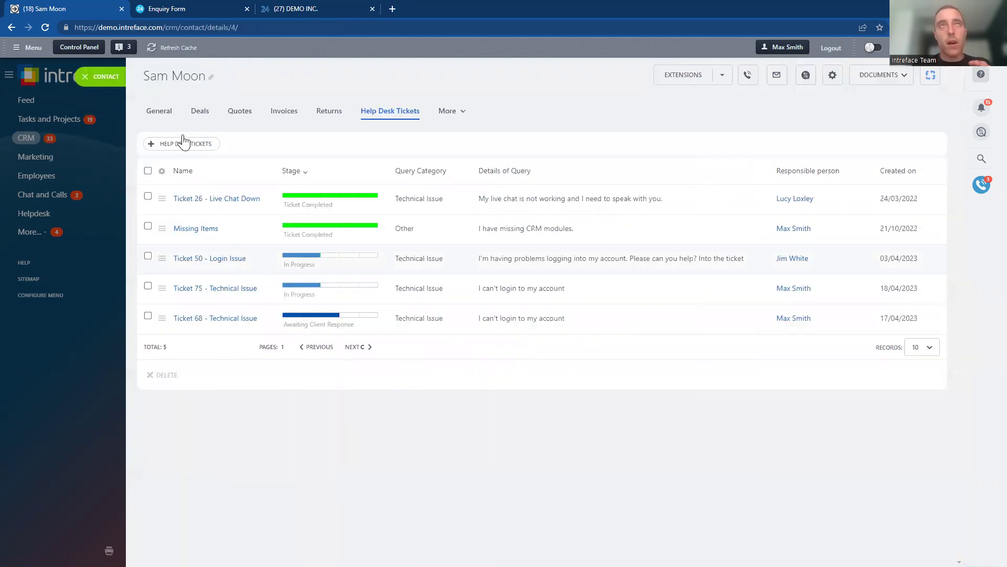
click(158, 111)
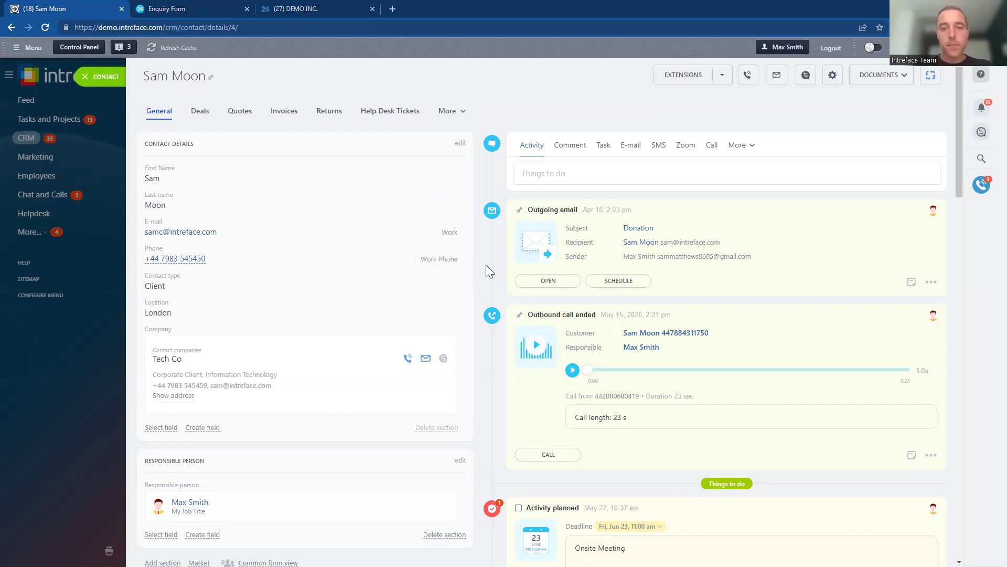
key(alt+Tab)
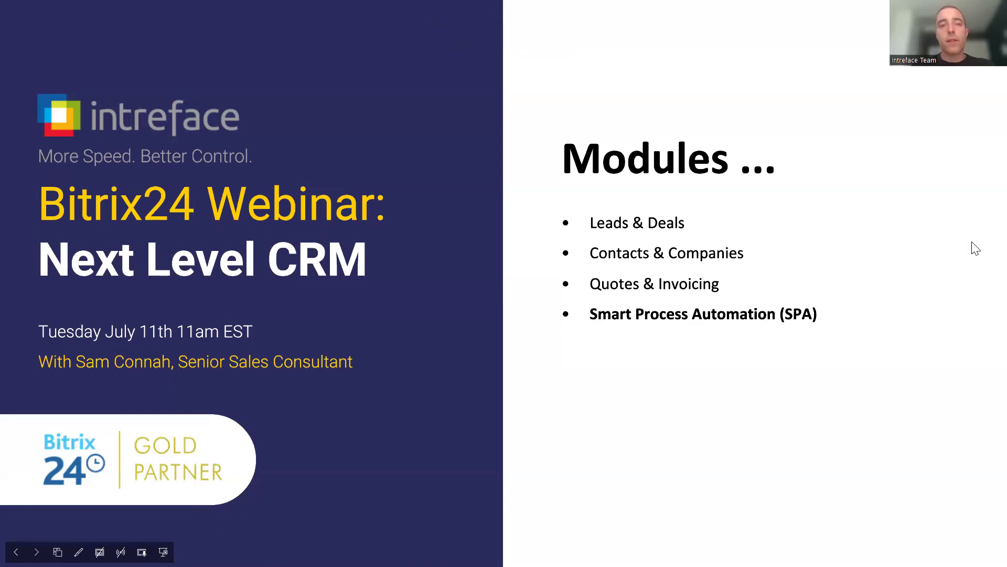
key(Right)
key(Right)
key(Left)
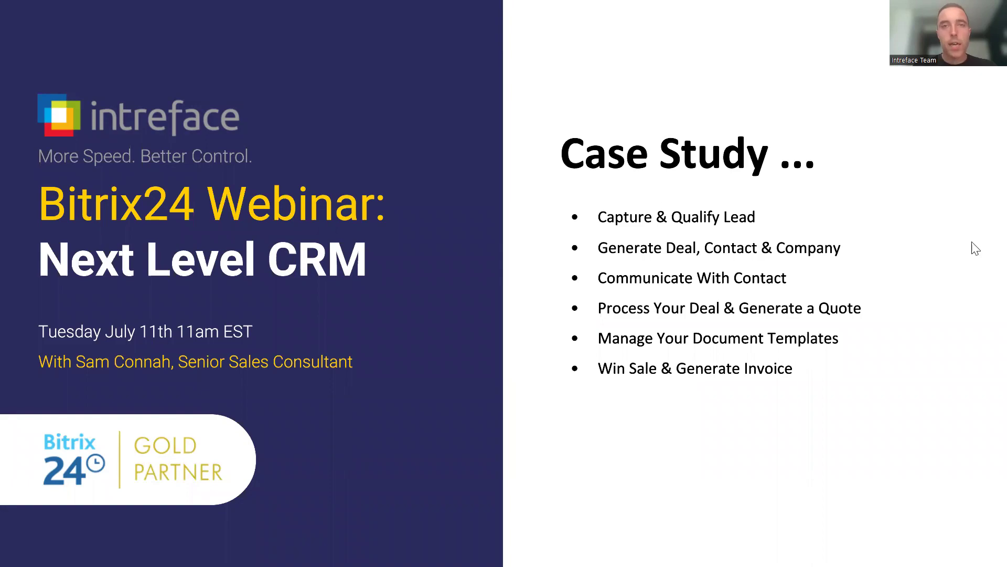
Switch to the browser's Enquiry Form page, set the enquiry type to All Inclusive, and submit the form
key(alt+Tab)
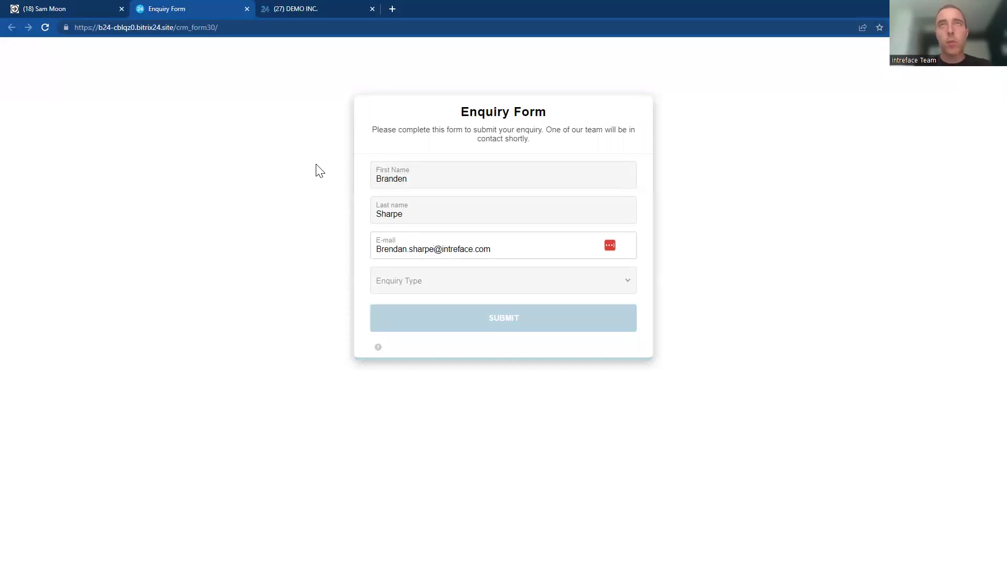
click(419, 281)
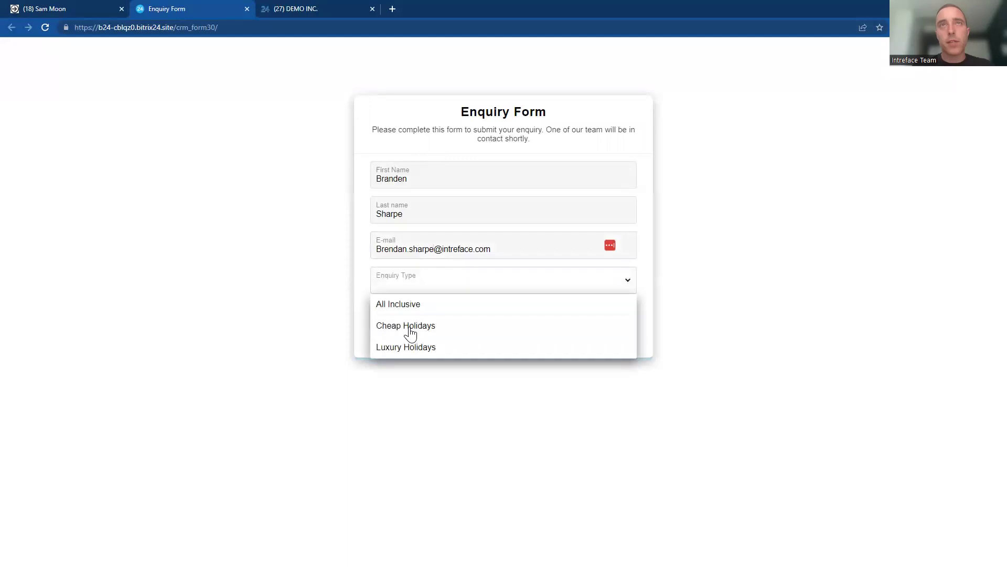
click(407, 310)
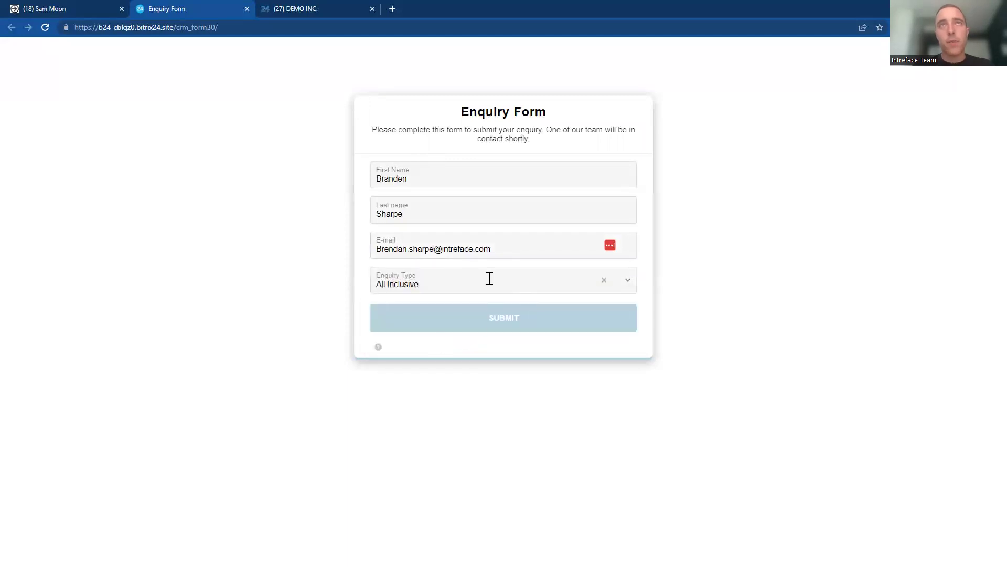
click(464, 319)
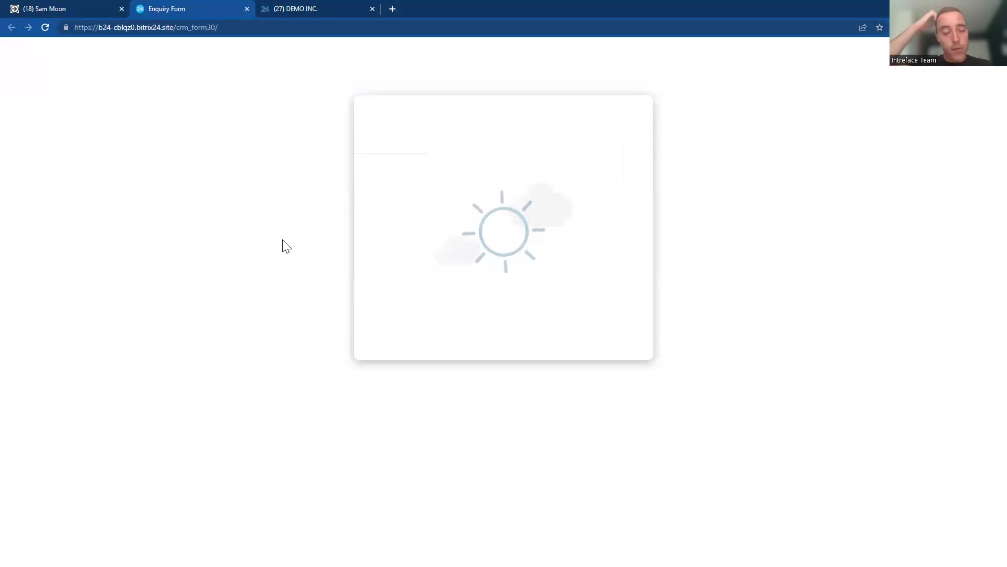
Open the newly submitted All Inclusive lead from the CRM Leads list and view its outgoing Phone Call email
click(73, 7)
click(85, 76)
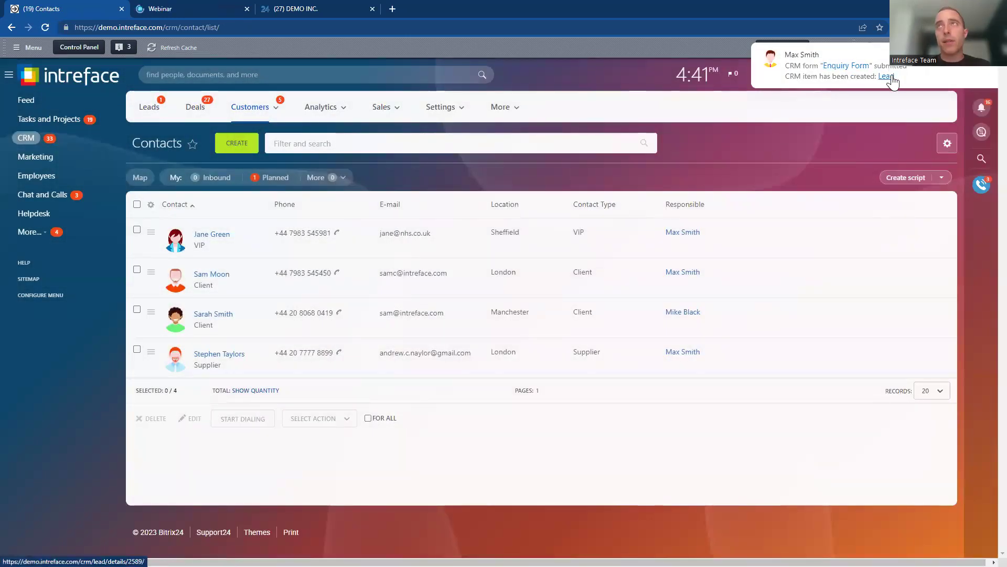
click(145, 110)
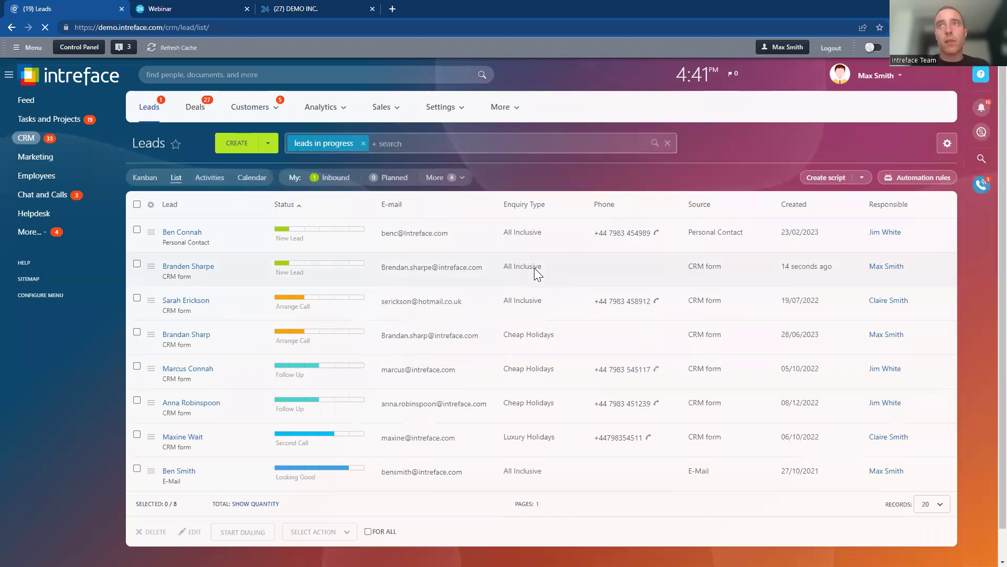
click(199, 267)
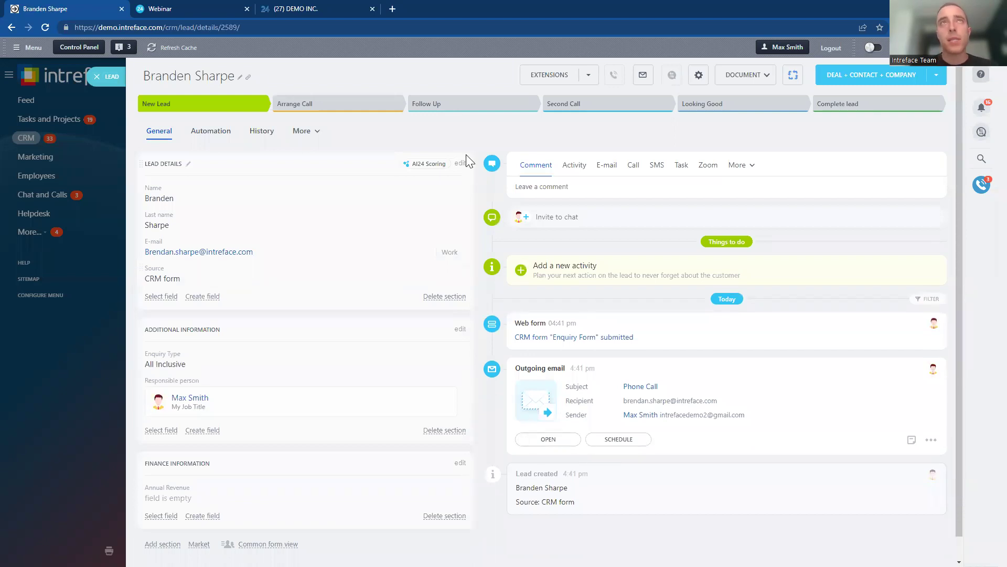
click(547, 438)
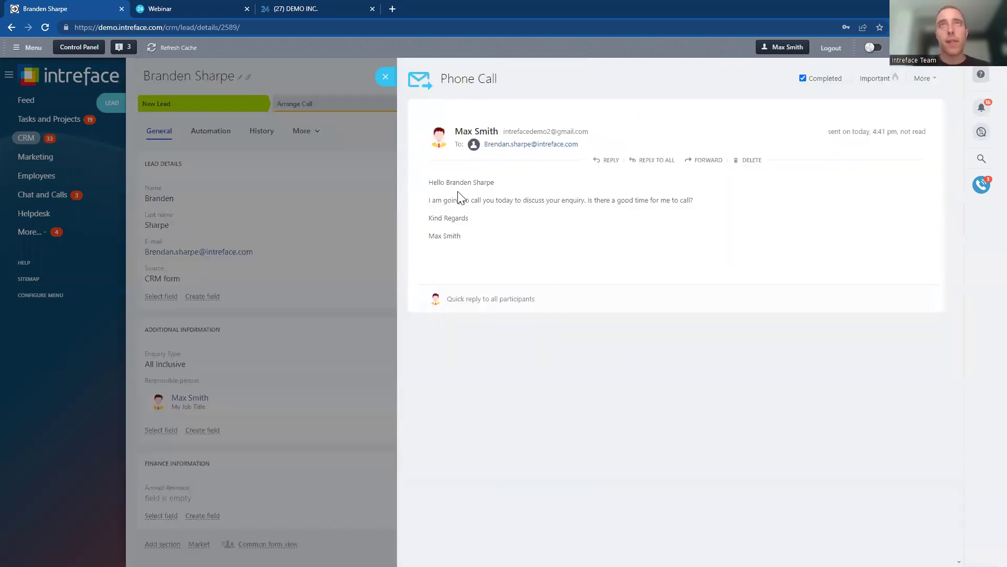
click(387, 77)
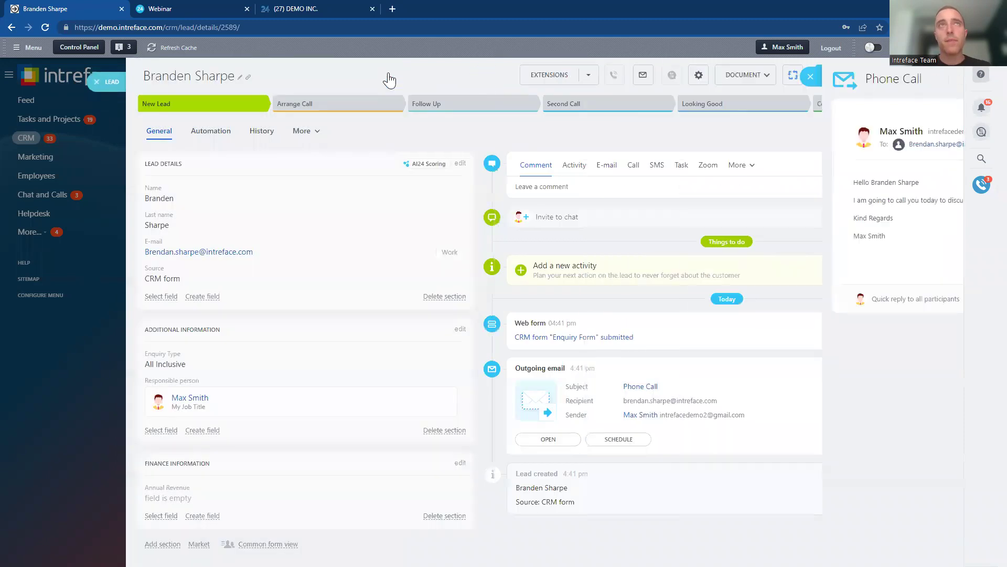
Move the lead to Arrange Call and post the comment "The call went well. They are interested in an all inclusive holiday", mentioning a colleague
click(347, 108)
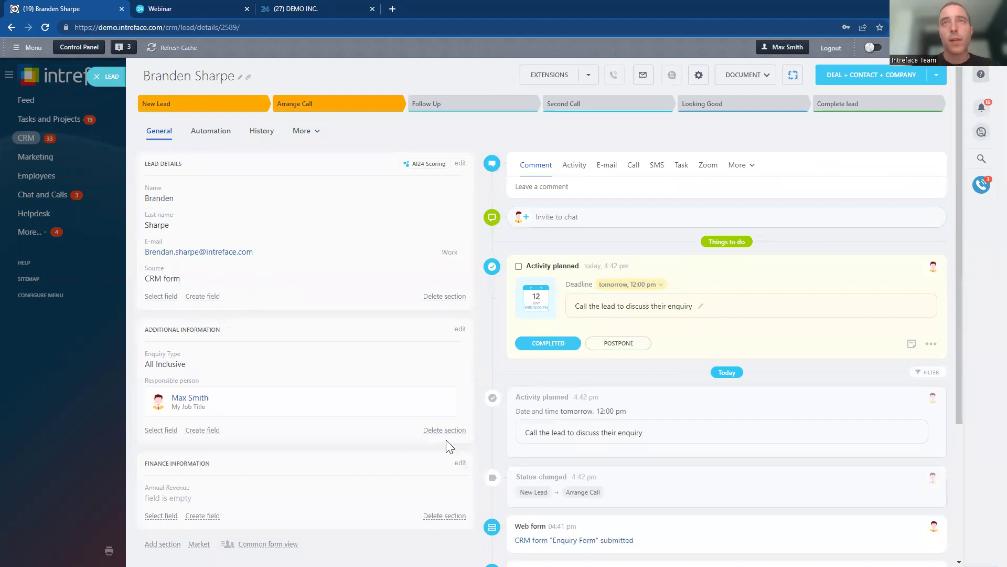
click(548, 189)
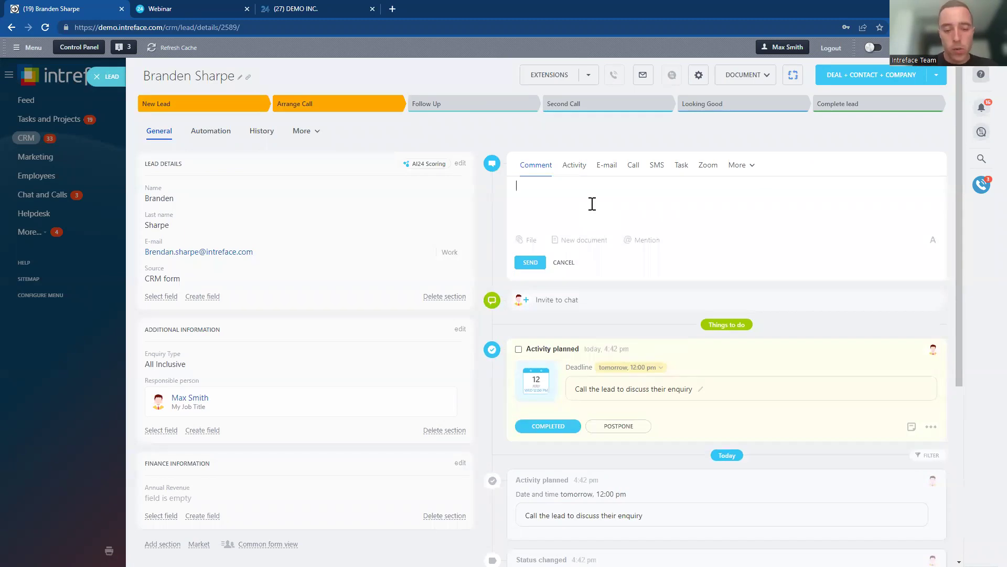
text(The call went well. They are interested in an all inclusive holida)
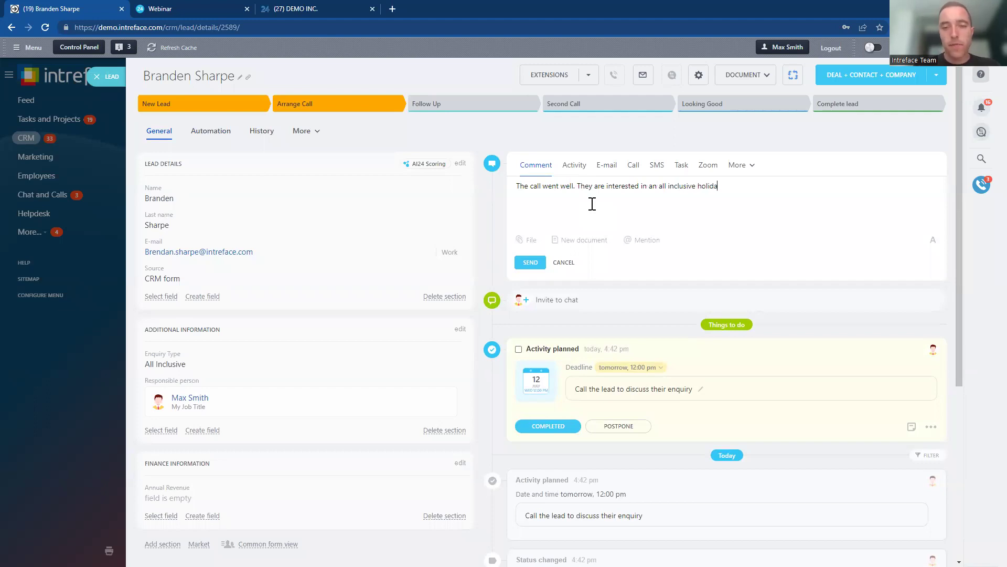
key(Return)
text(@)
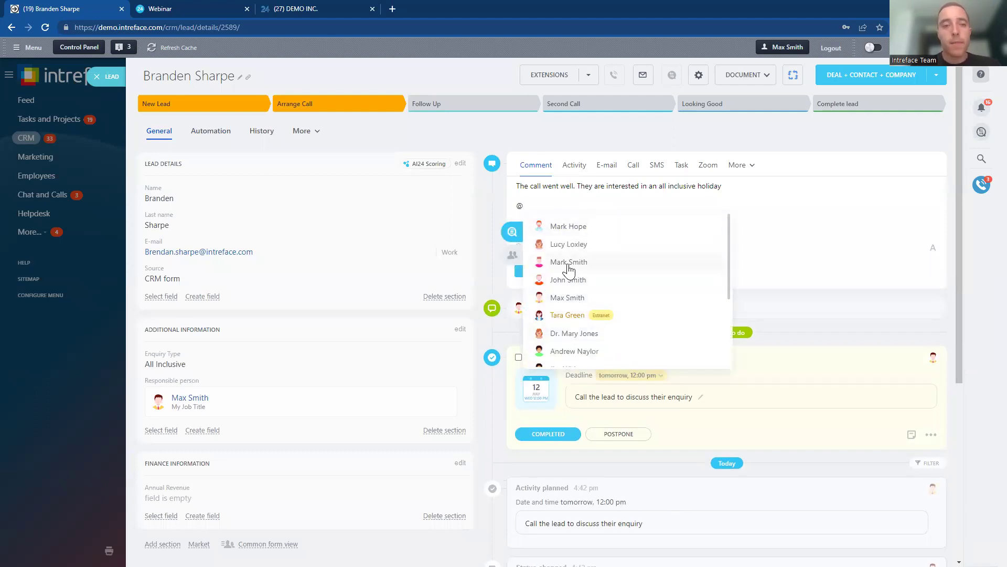
click(569, 263)
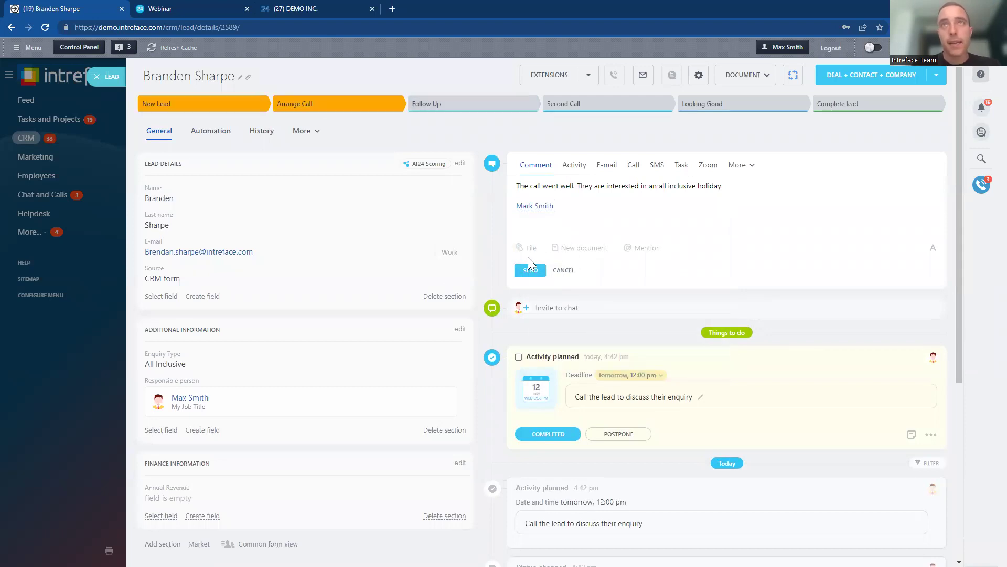
click(528, 270)
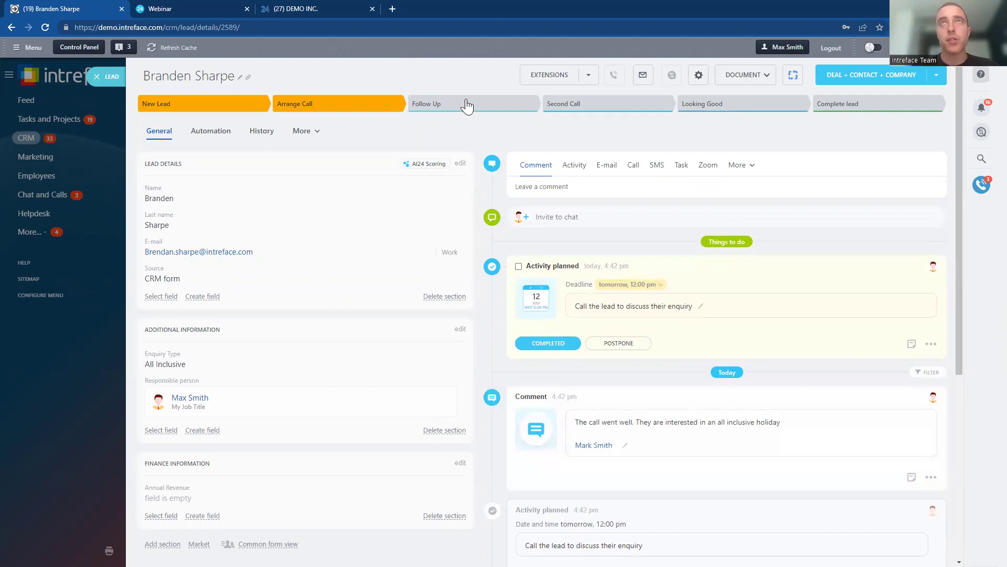
Move the lead to the Follow Up stage and start an email to the lead with the subject Holiday Enquiry
click(492, 105)
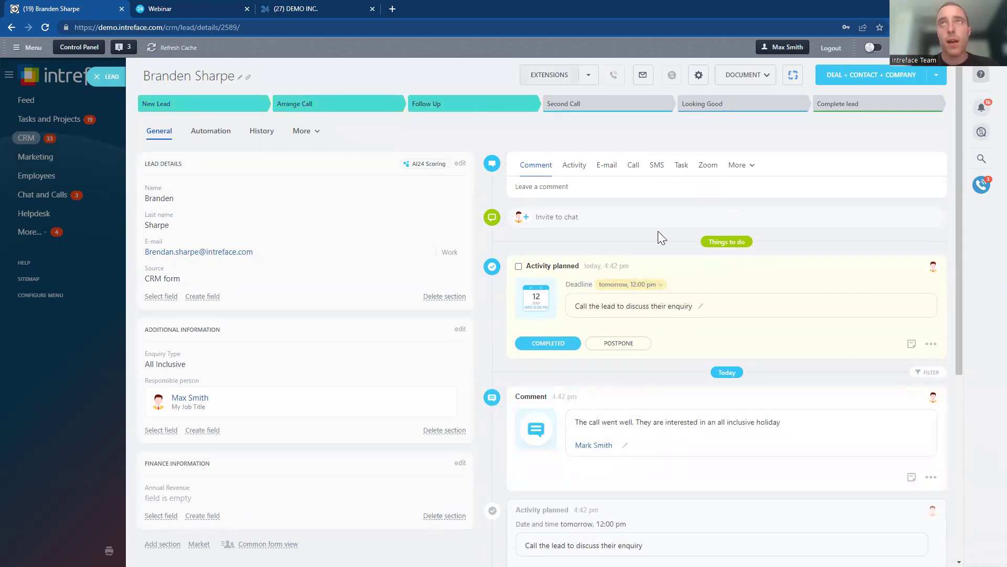
click(603, 164)
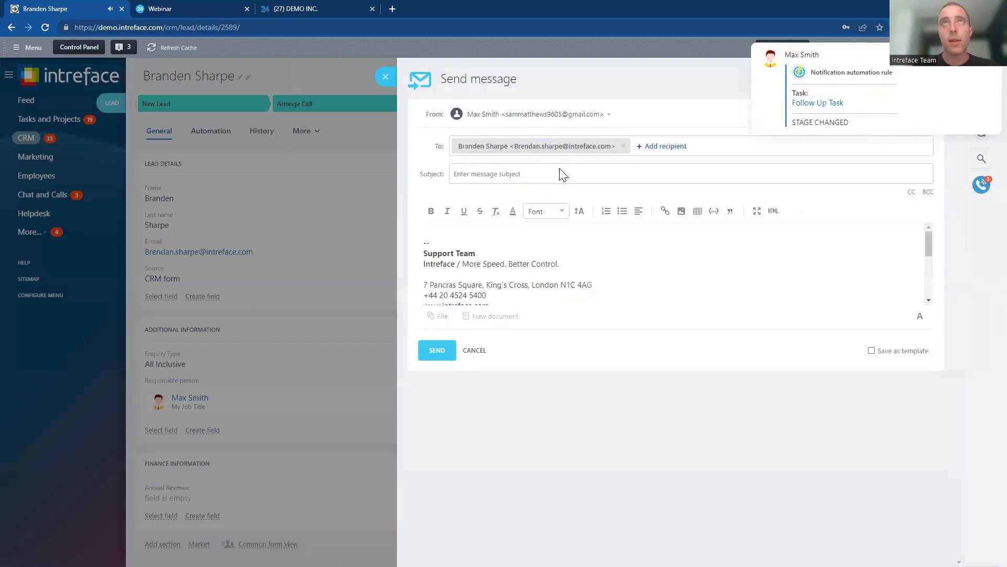
click(499, 171)
text(Hol)
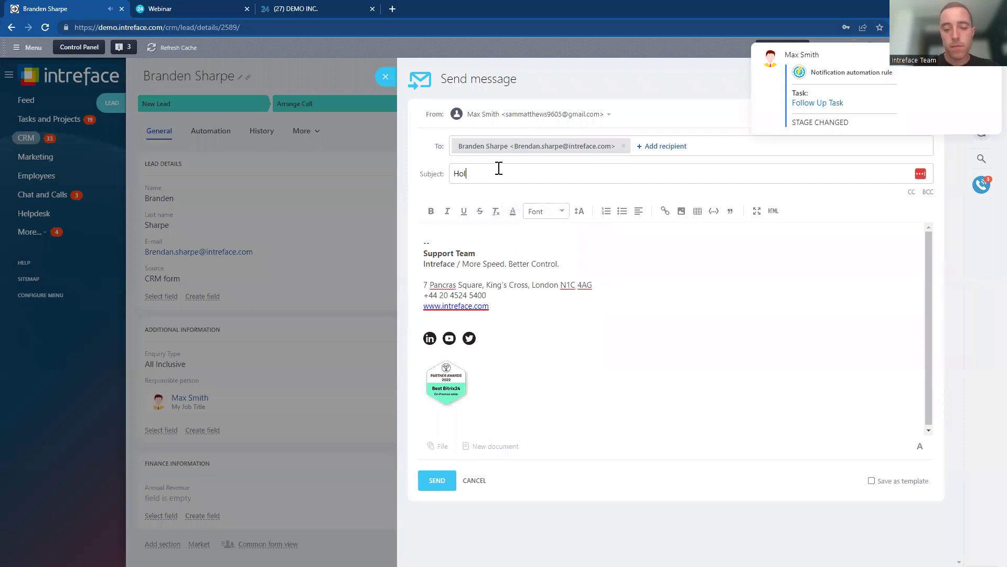
text(iday Enquiry)
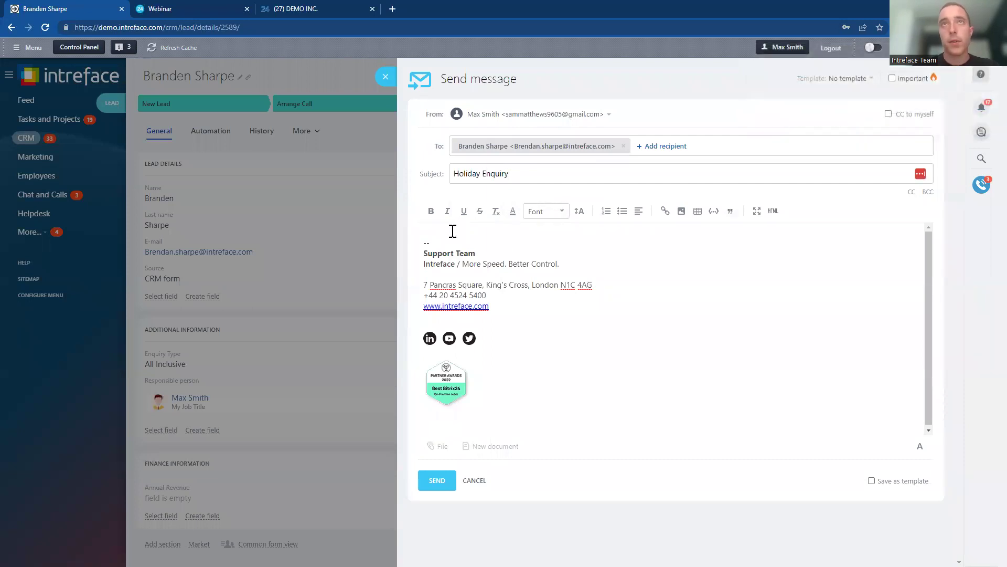
Write a greeting to the lead, "We have some special offers for your holiday." and "I'll send you some more" in the email body, and send it
click(446, 234)
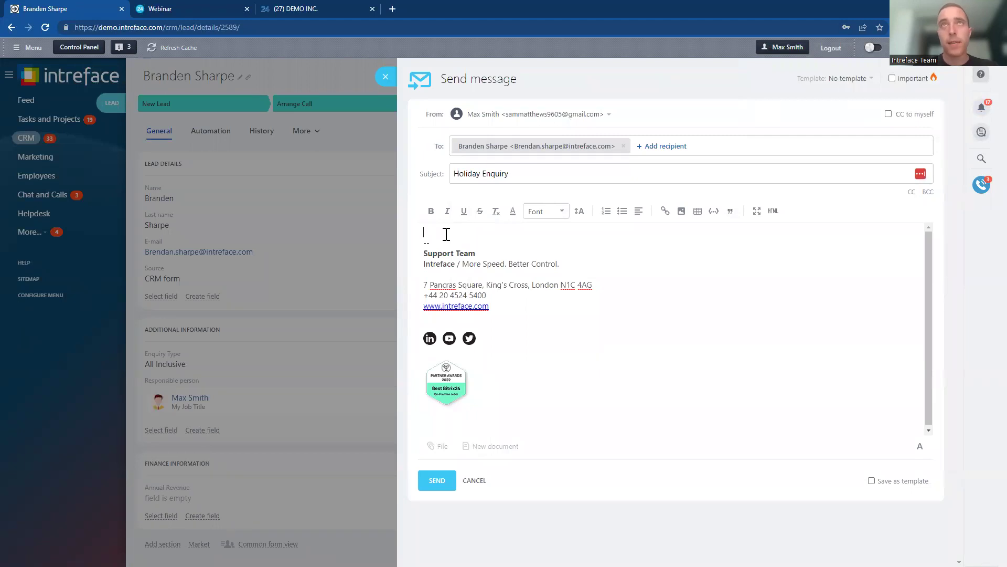
text(Hi Branden)
key(Return)
key(Return)
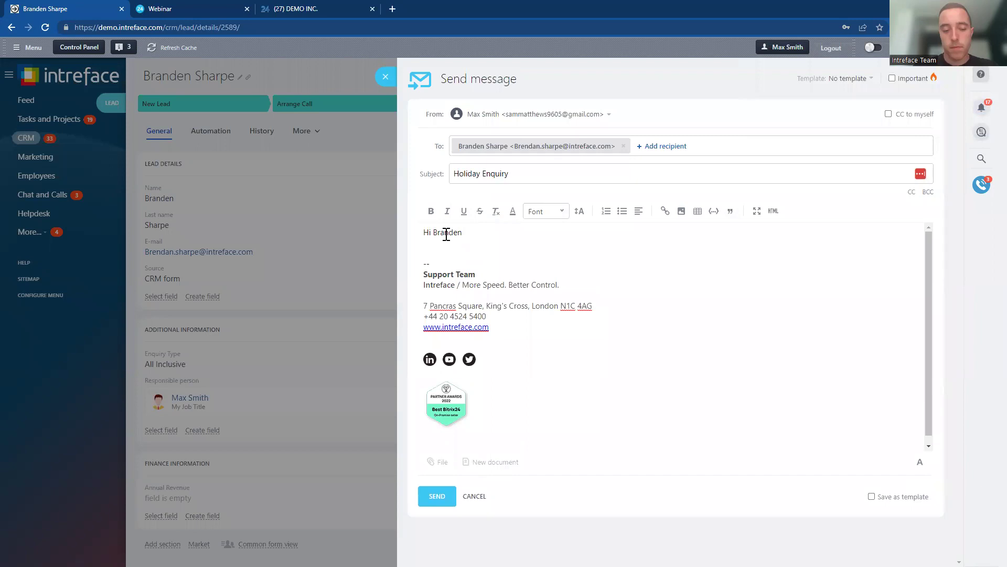
text(We have some special offers for your holiday.)
key(Return)
key(Return)
text(I'll send you some more)
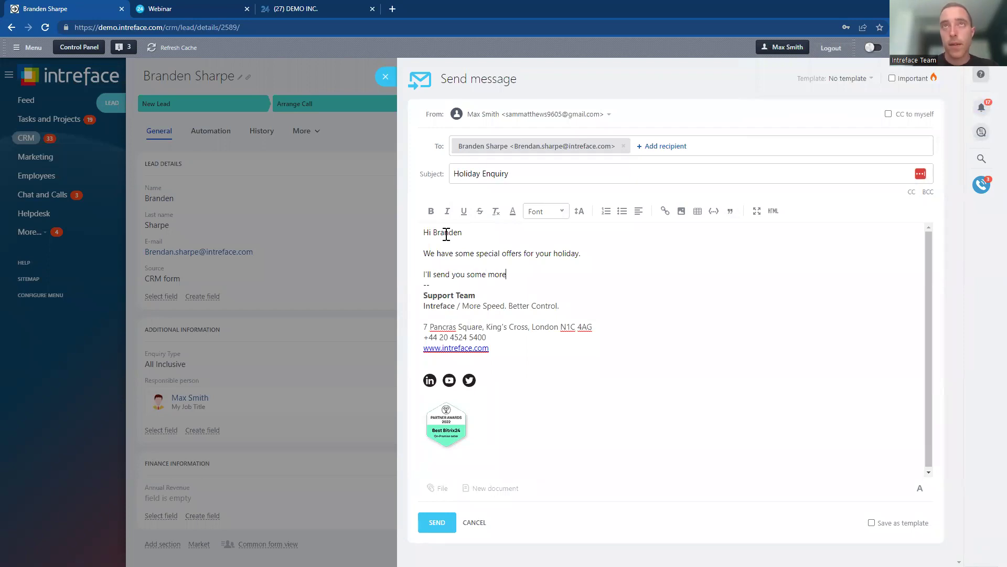
click(431, 518)
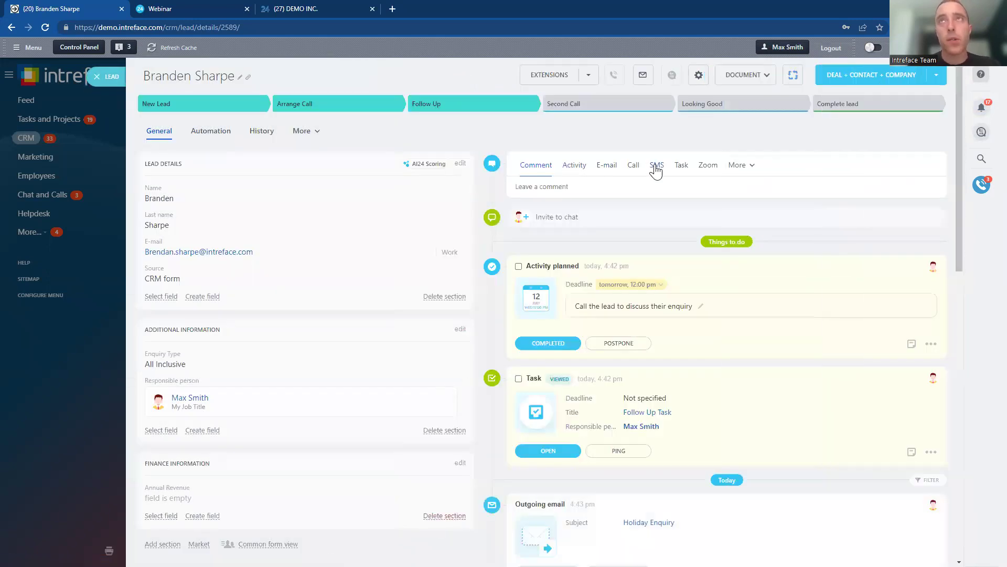
Examine the lead's SMS options, including the SMS enabled sales payment form and the available SMS providers, without sending a message
click(656, 167)
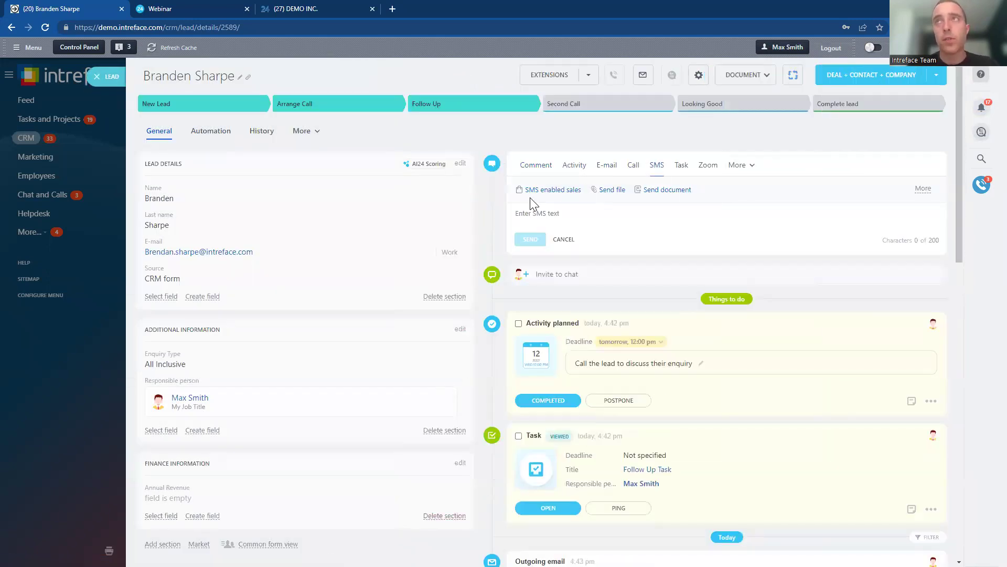
click(558, 194)
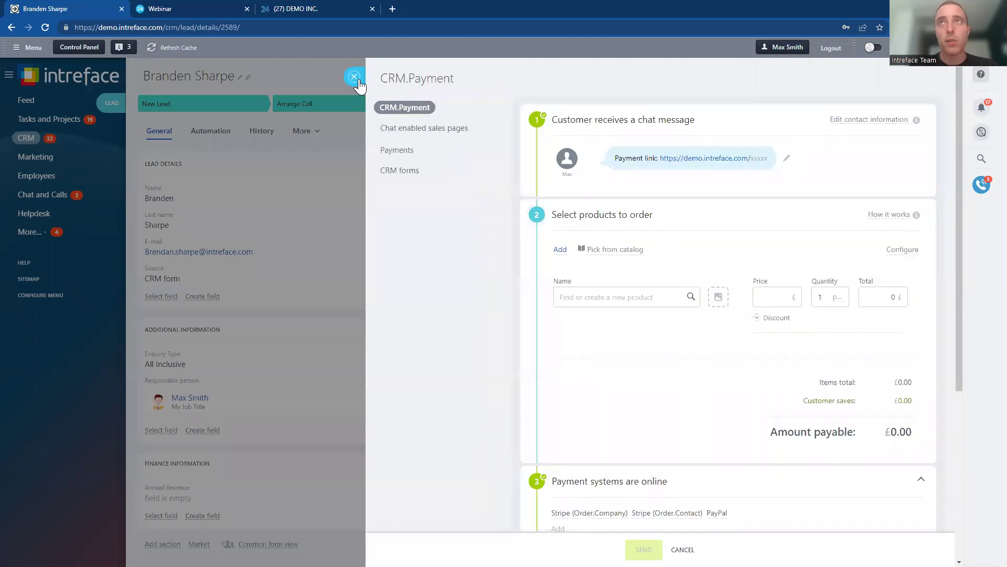
click(354, 77)
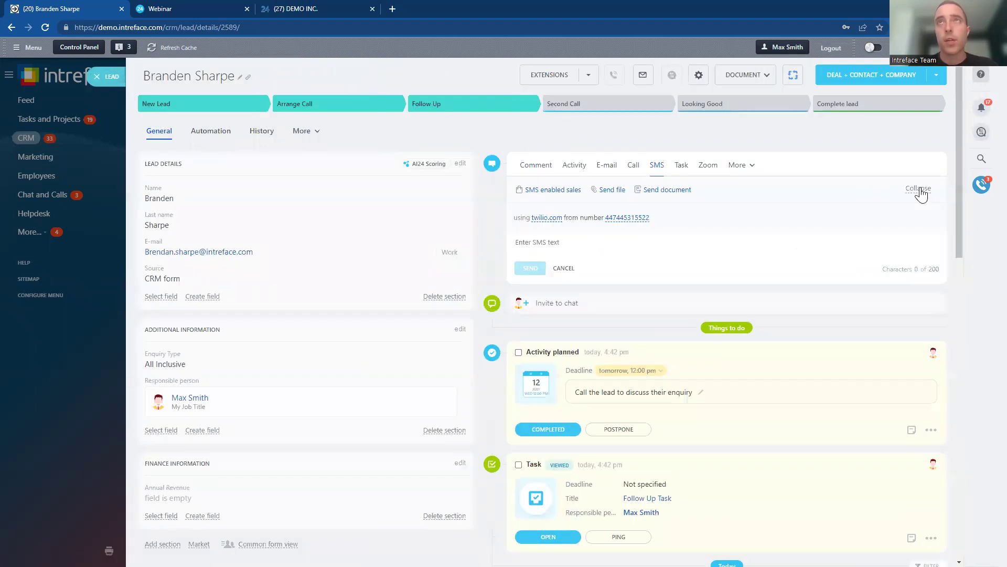
click(545, 217)
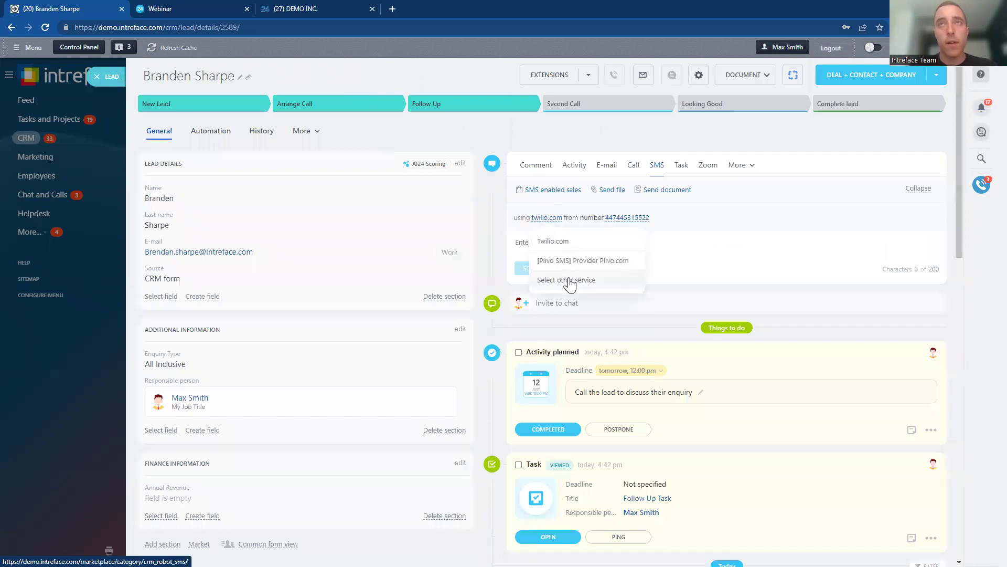
click(666, 241)
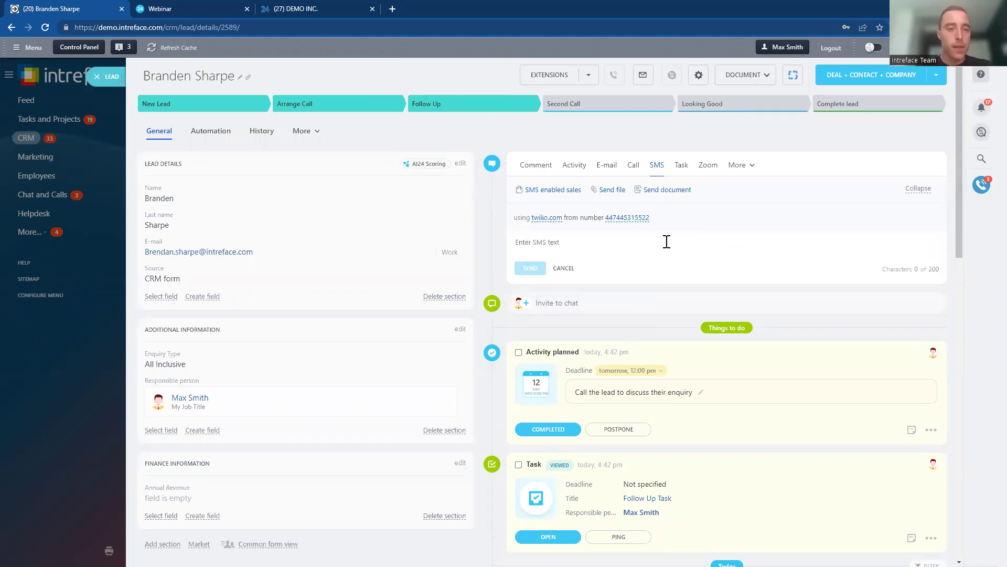
click(563, 268)
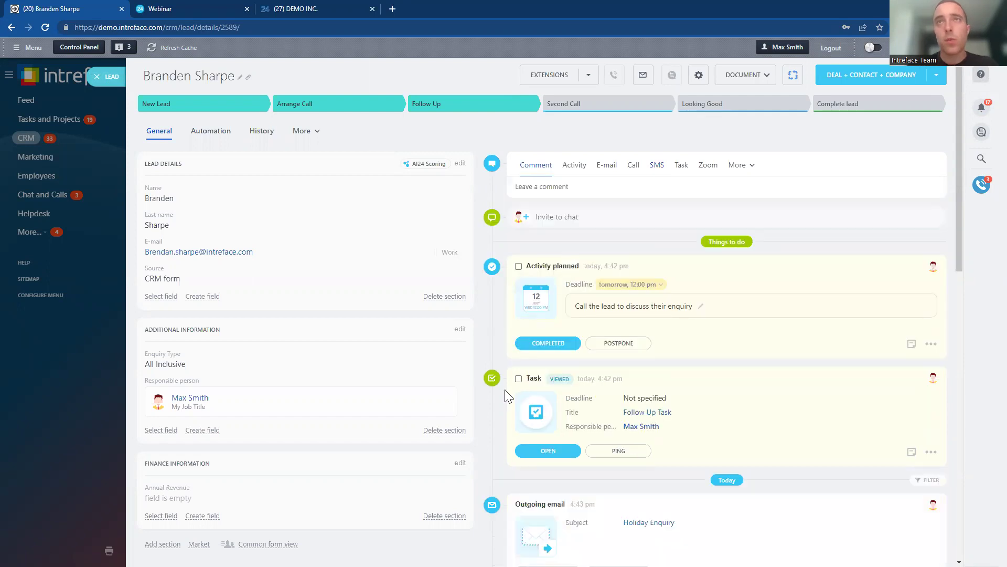
Mark the planned enquiry call activity and the Follow Up Task as complete, and move the lead to the Second Call stage
click(519, 266)
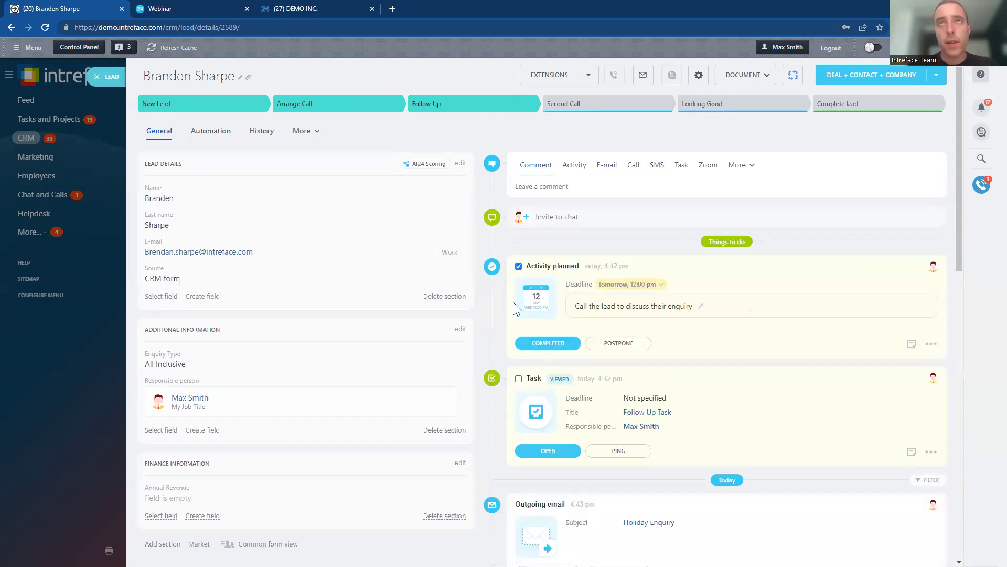
click(518, 379)
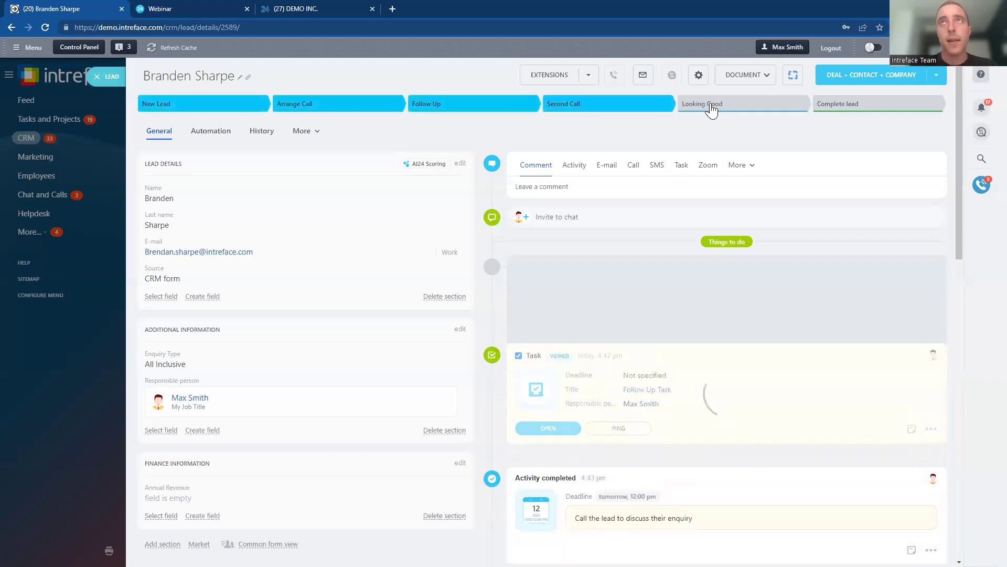
click(821, 109)
click(660, 109)
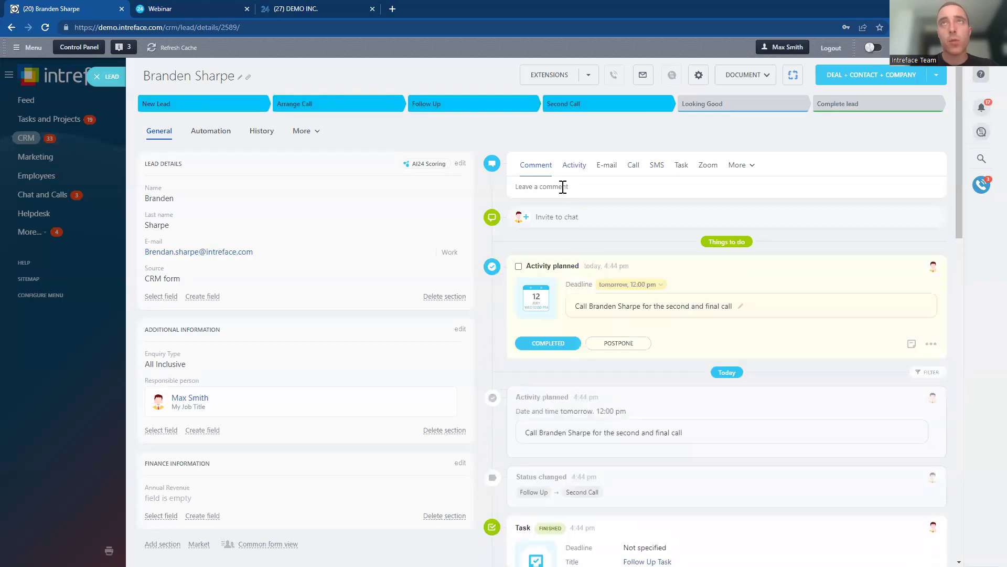
Post the comment "This call went well. They would like a quote" on the lead
click(564, 187)
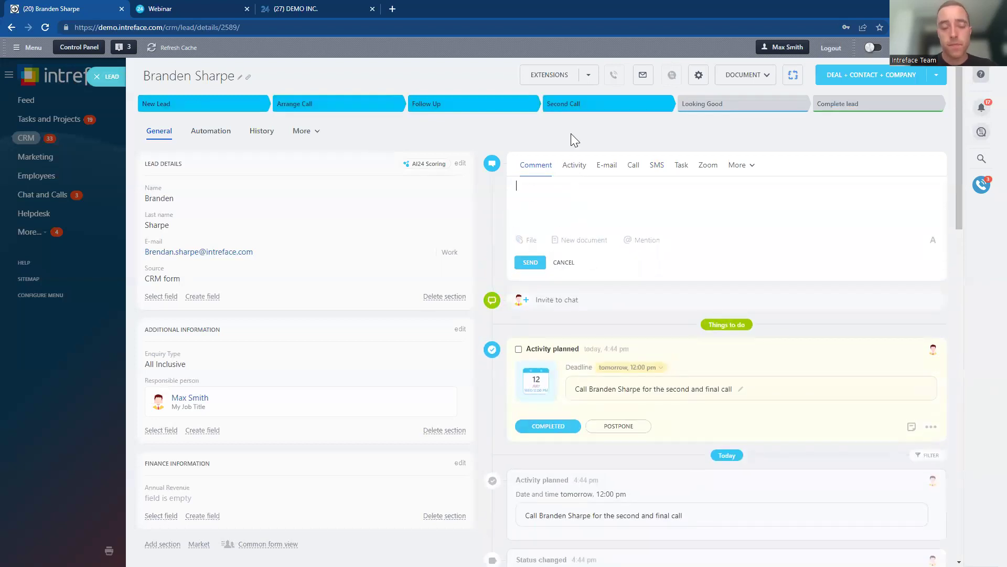
text(This c)
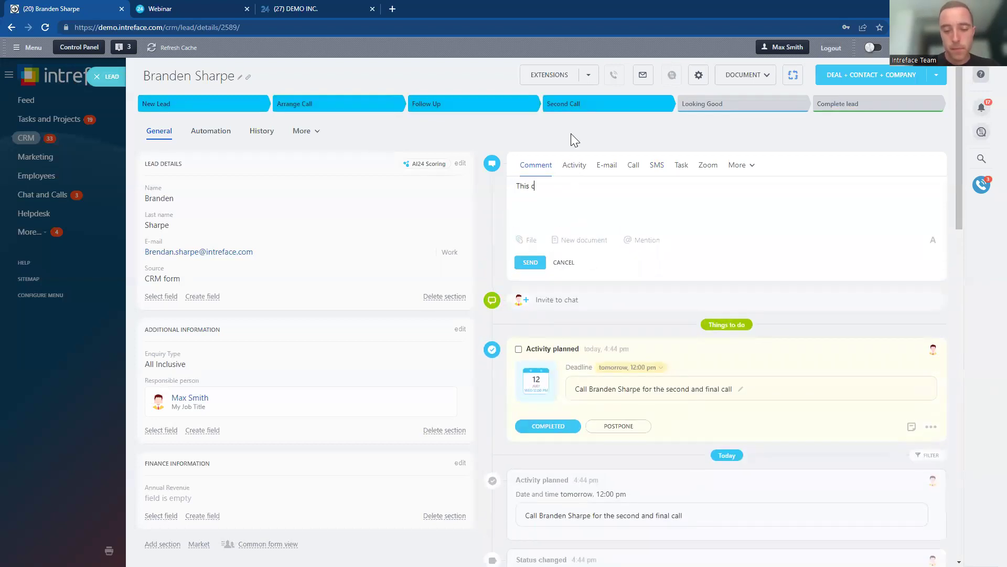
text(all went well. They wpu)
key(BackSpace)
key(BackSpace)
text(o)
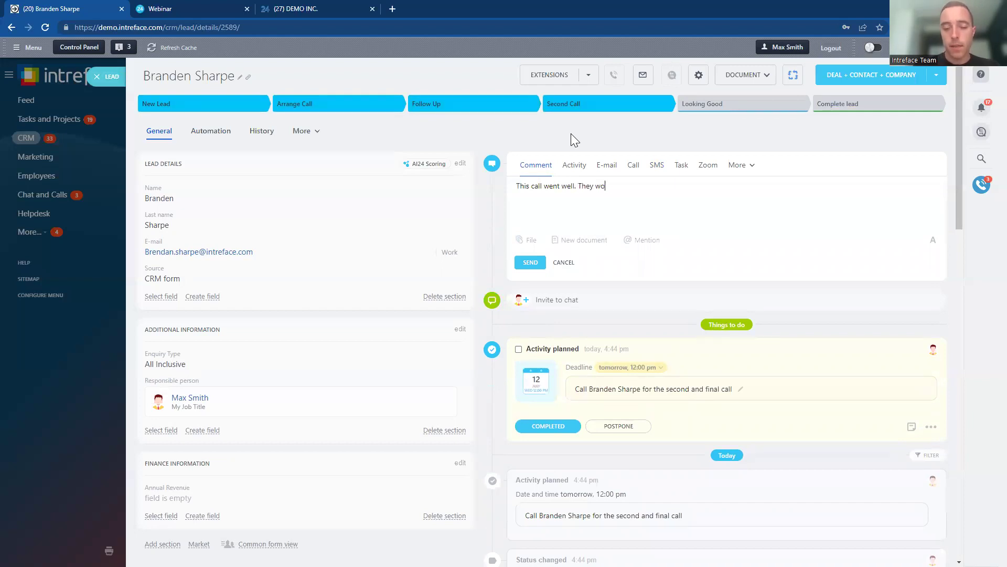
text(uld like a quote)
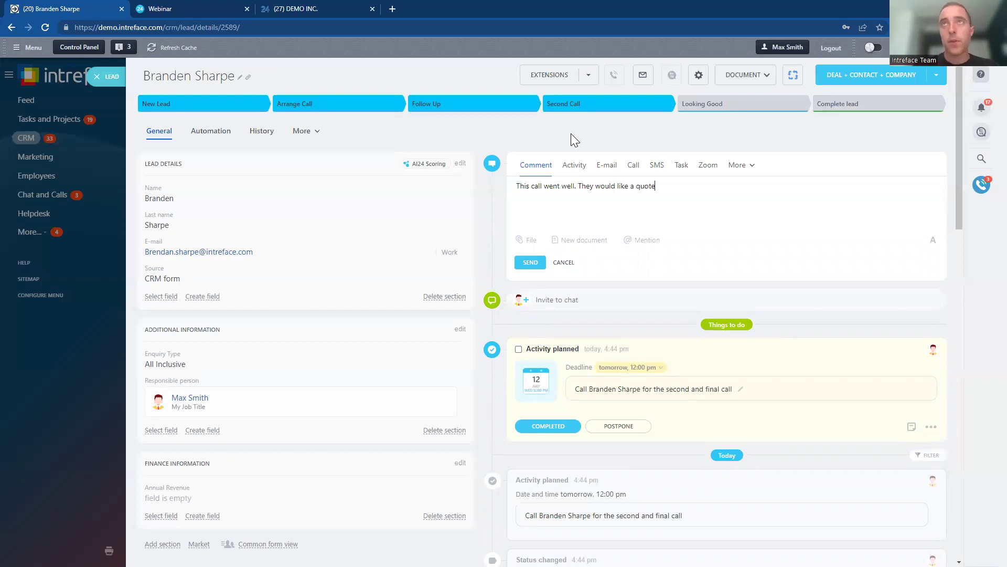
click(530, 261)
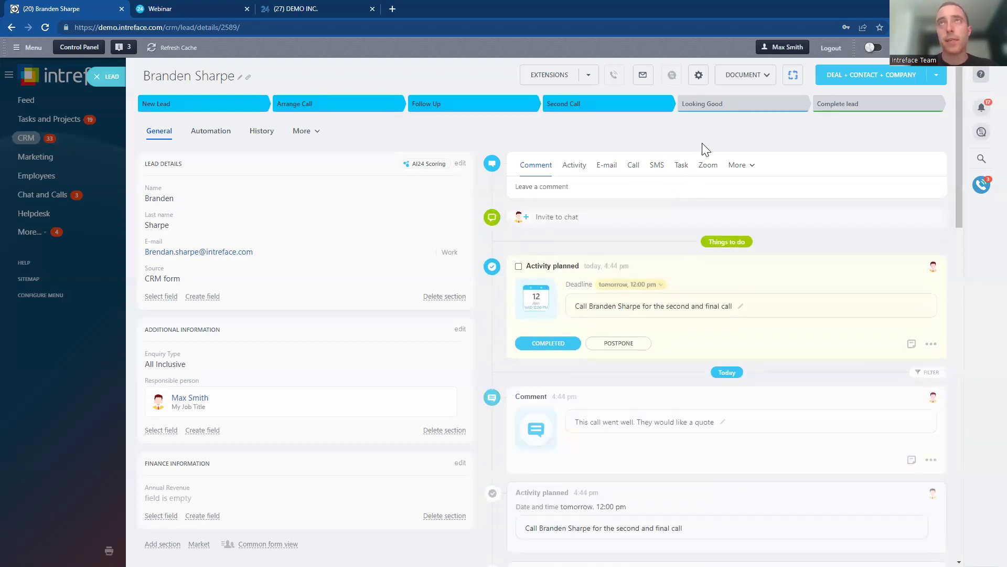
Complete the second and final call activity and move the lead to the Looking Good stage
click(518, 266)
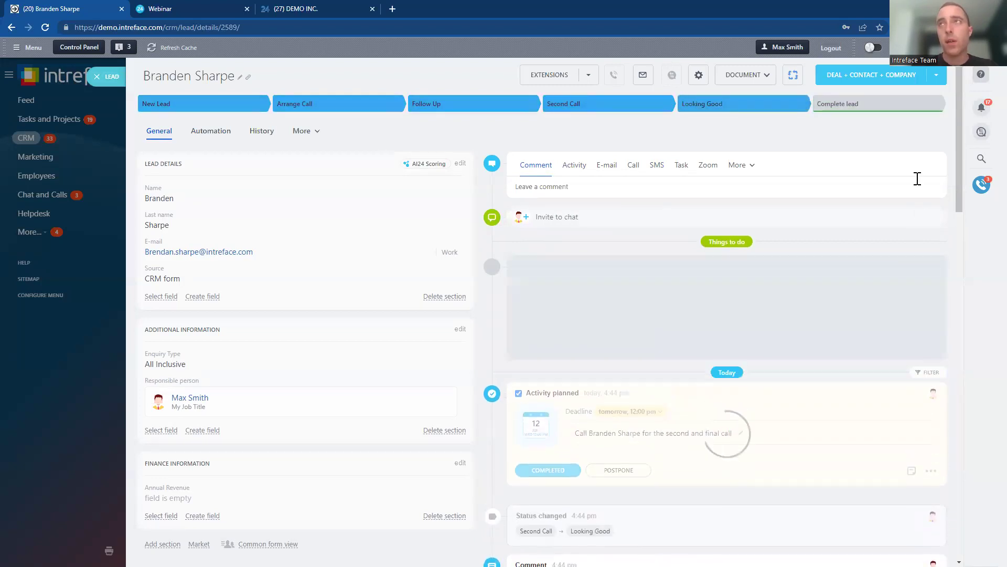
scroll(963, 262, down, 5)
drag(965, 291, 928, 218)
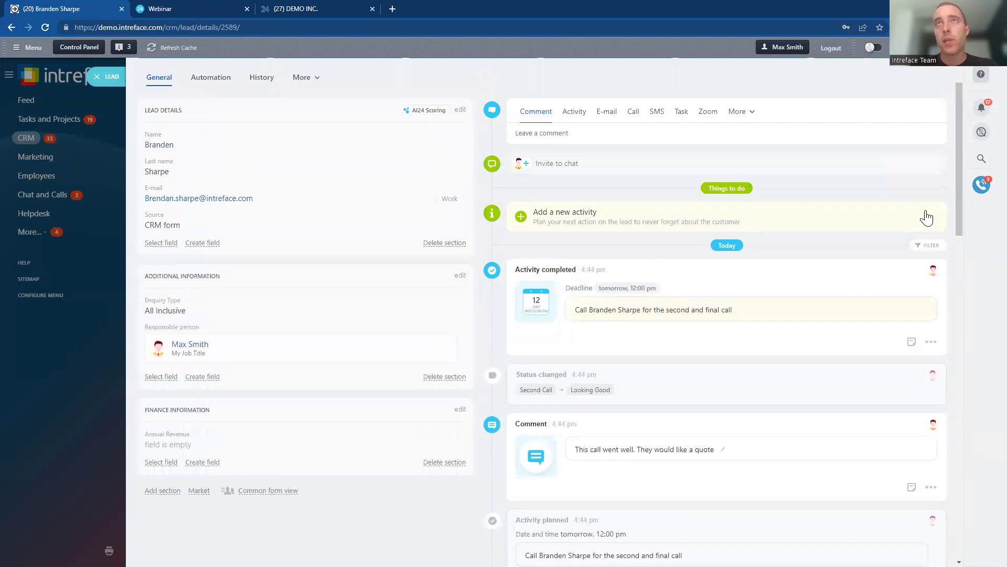
Examine the filter and search options for the lead's timeline
click(924, 246)
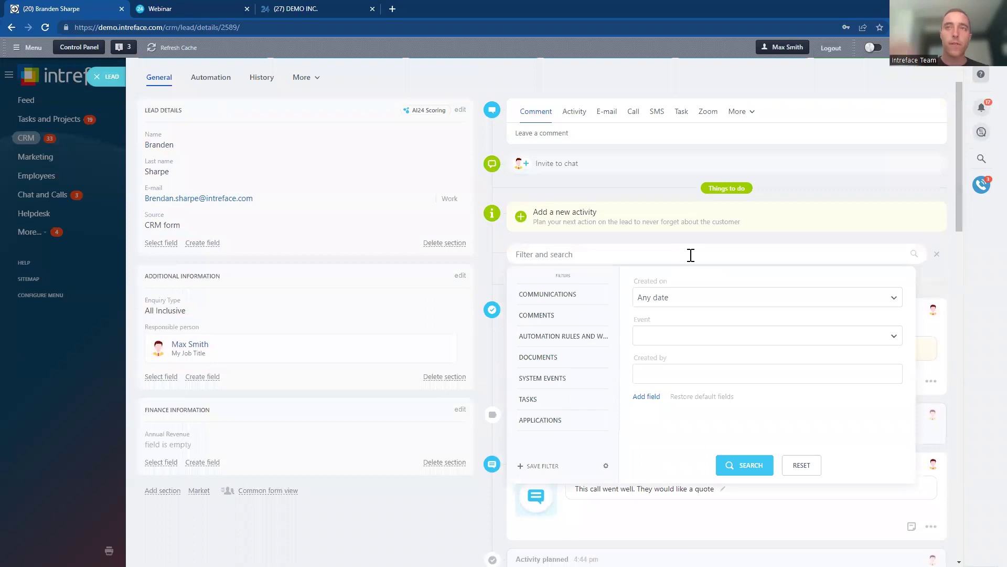
click(651, 138)
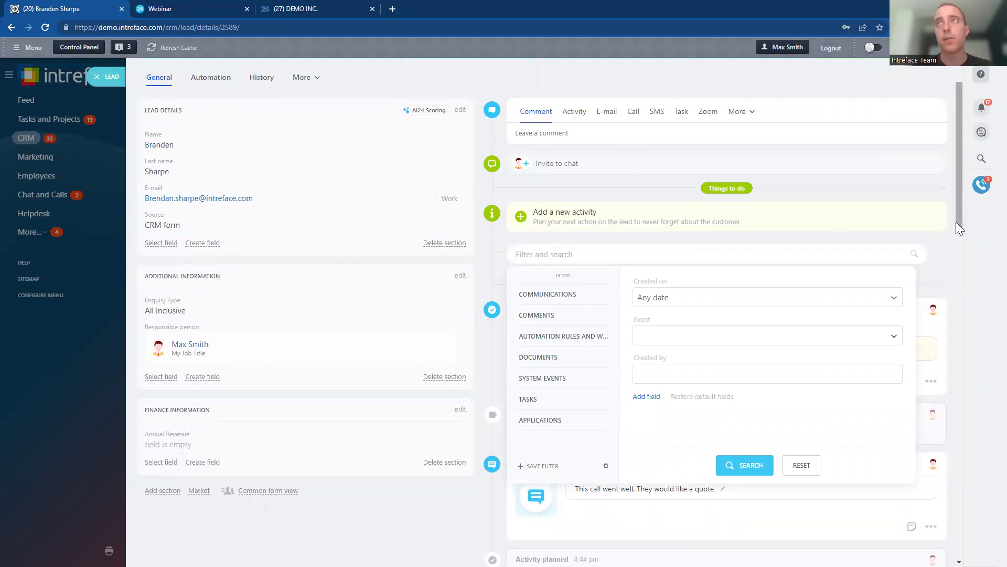
drag(956, 221, 954, 147)
Complete the lead by generating a Deal + Contact in the Kenya pipeline, creating the missing fields in both Contact and Deal
click(853, 105)
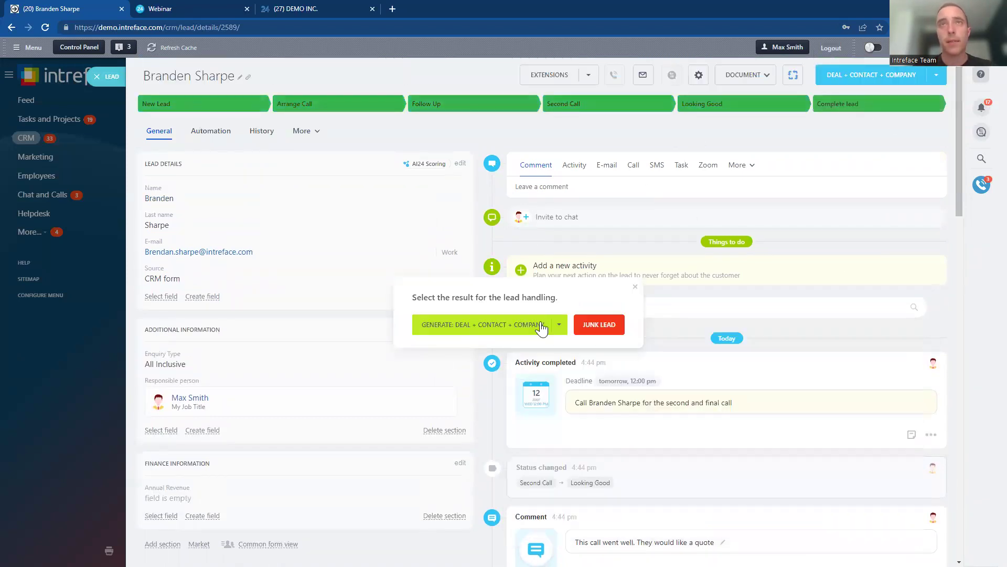
click(559, 324)
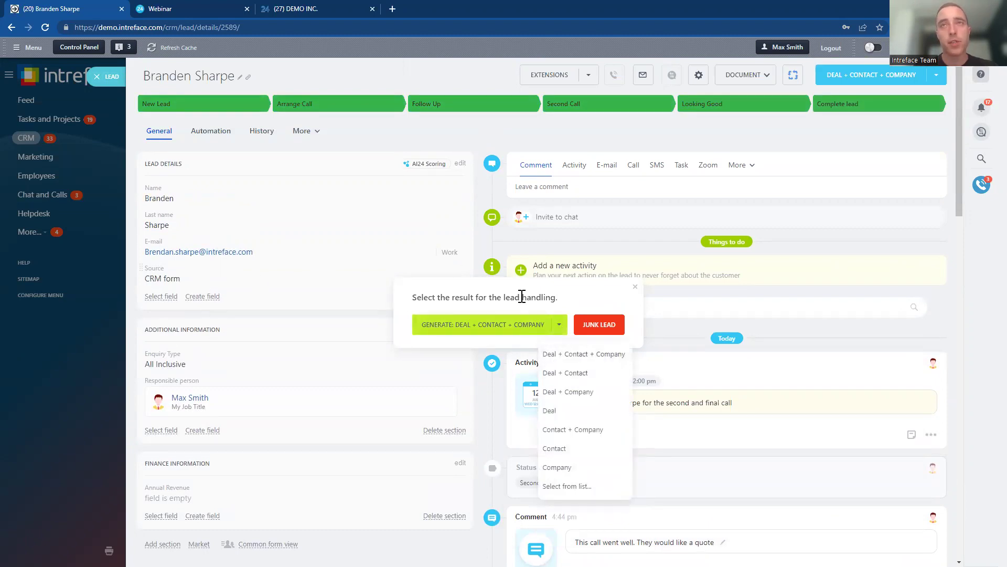
click(560, 374)
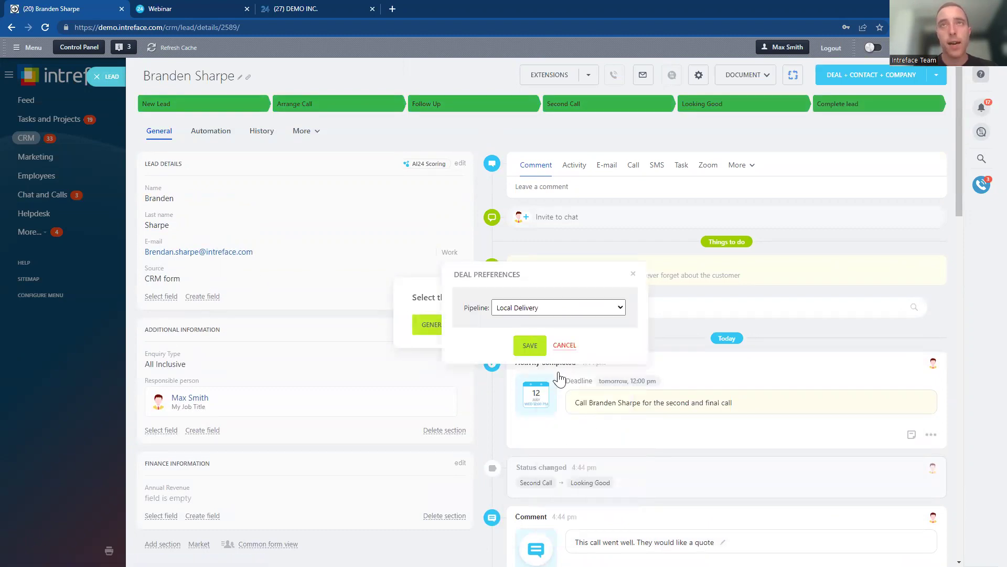
click(525, 306)
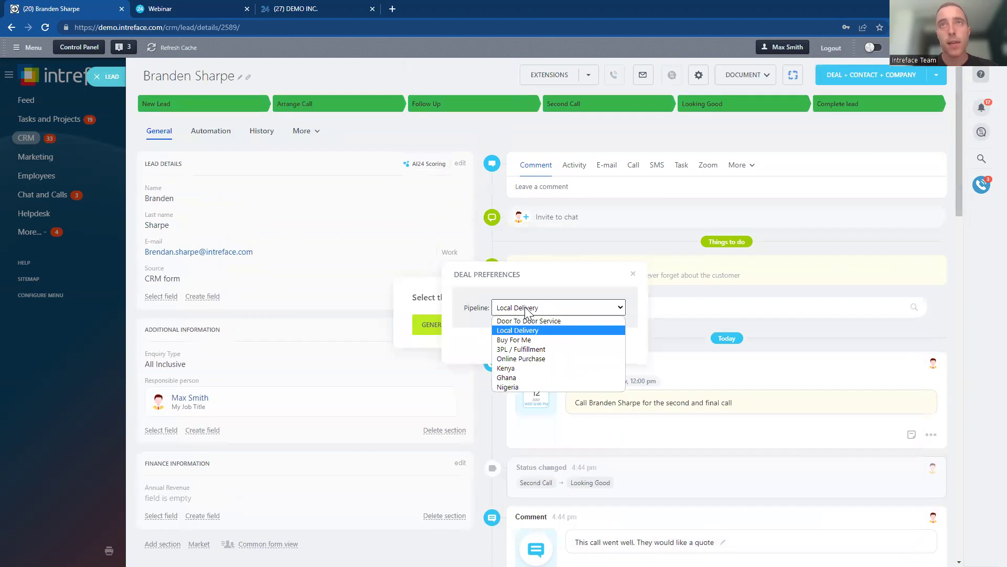
click(529, 368)
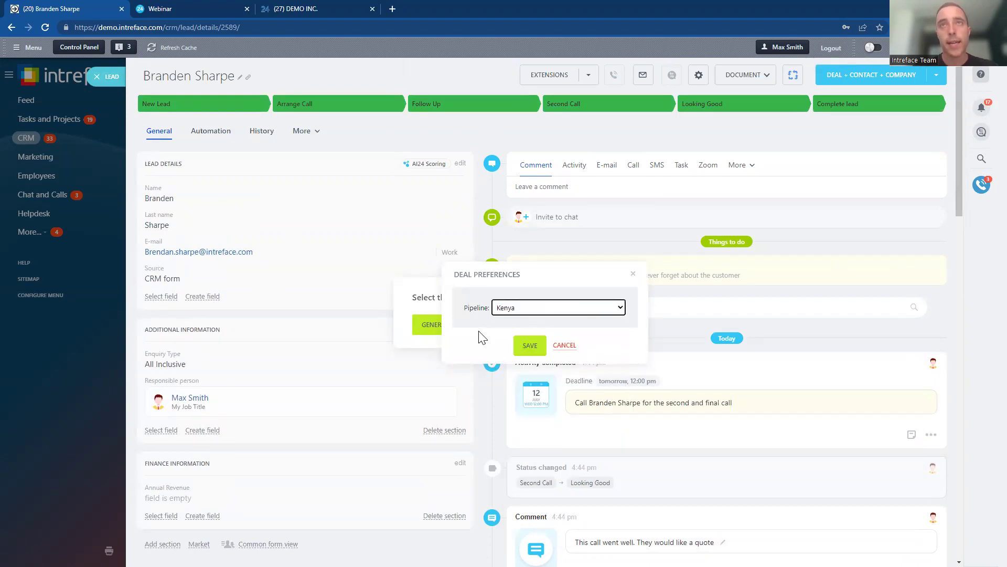
click(530, 346)
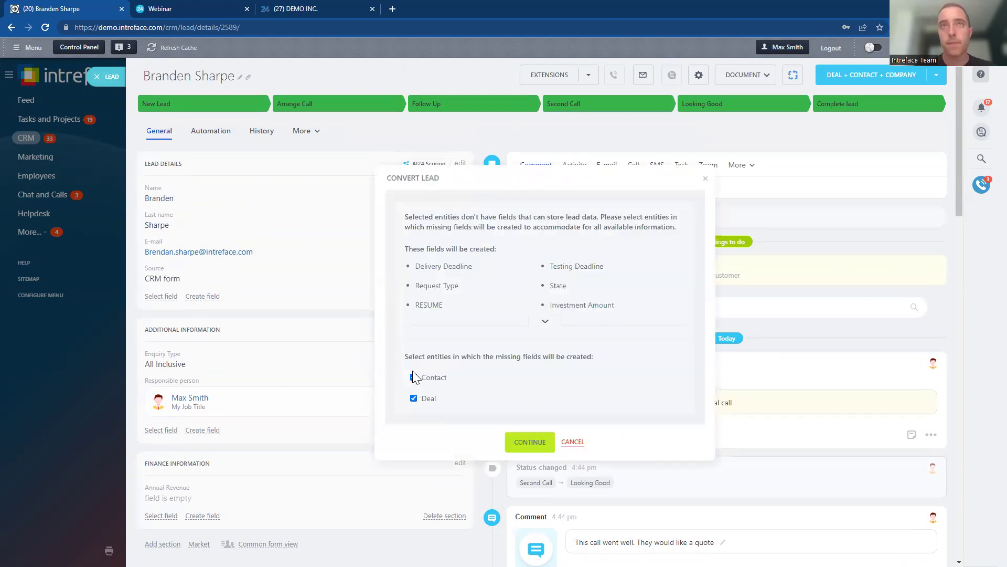
click(529, 443)
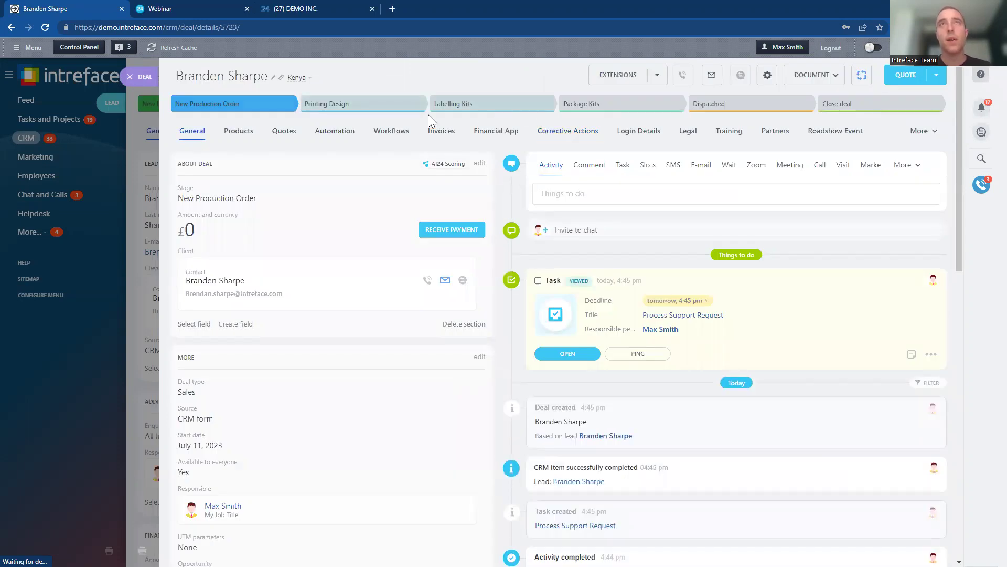
Advance the deal to the Labelling Kits stage and add the product Kenya Trip at a price of £10000
click(394, 108)
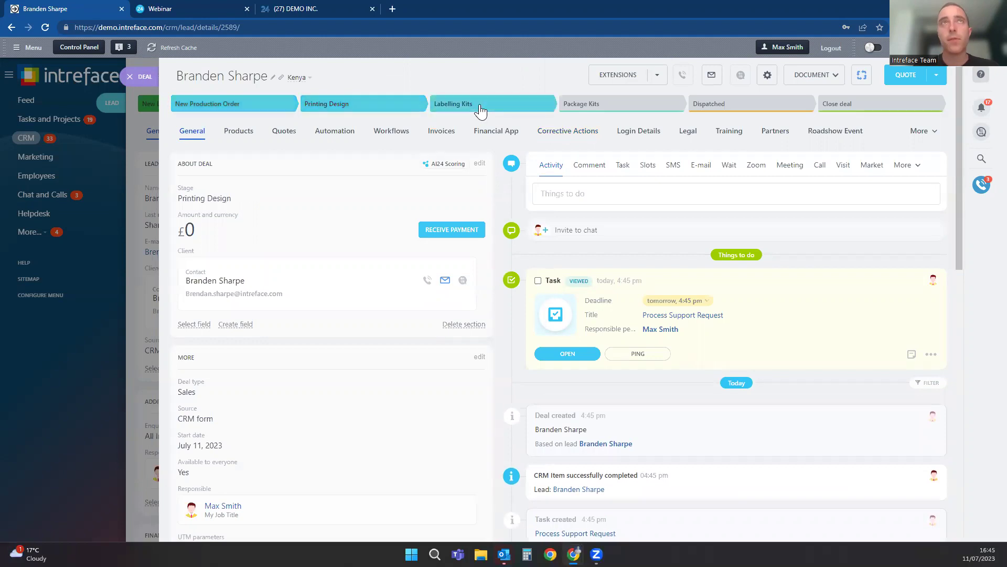
click(236, 135)
click(259, 226)
text(Kenya Trip)
click(690, 229)
text(10000)
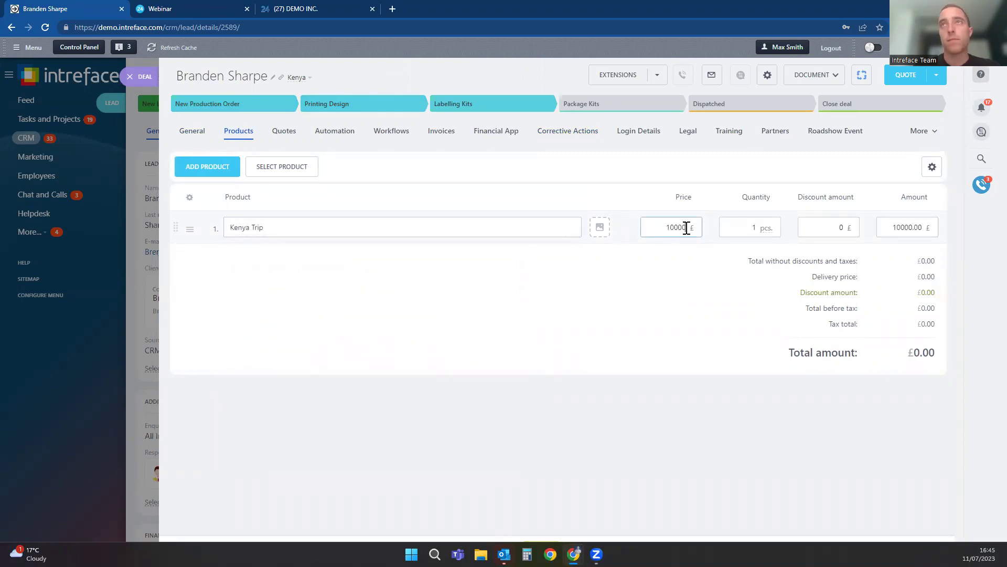
click(635, 285)
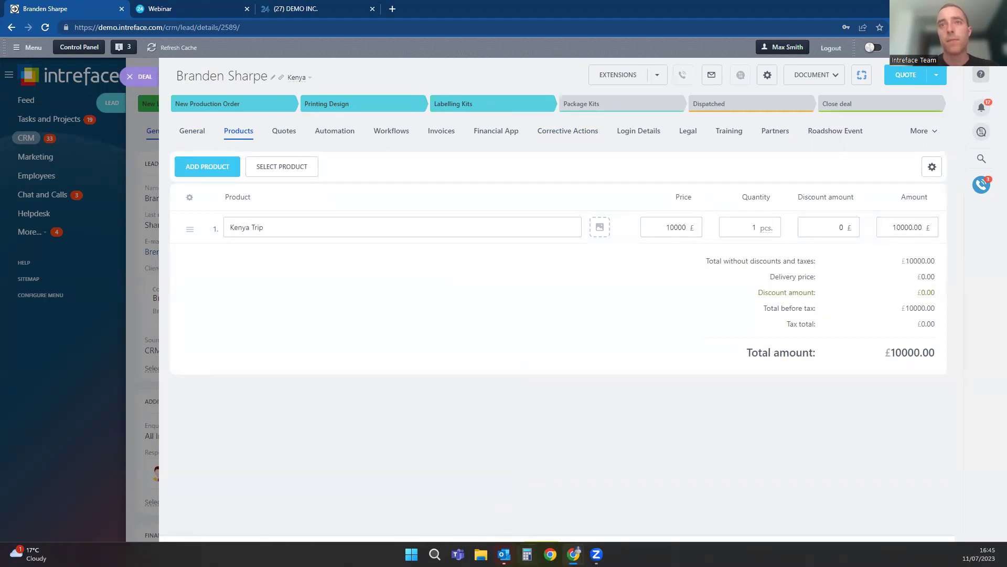
double_click(913, 353)
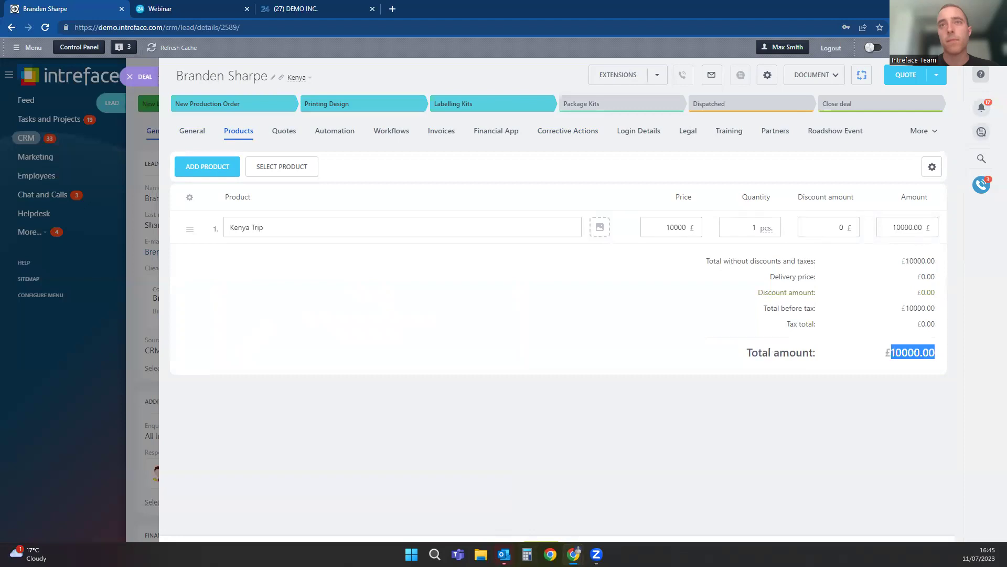
Create a quote from the deal
click(283, 134)
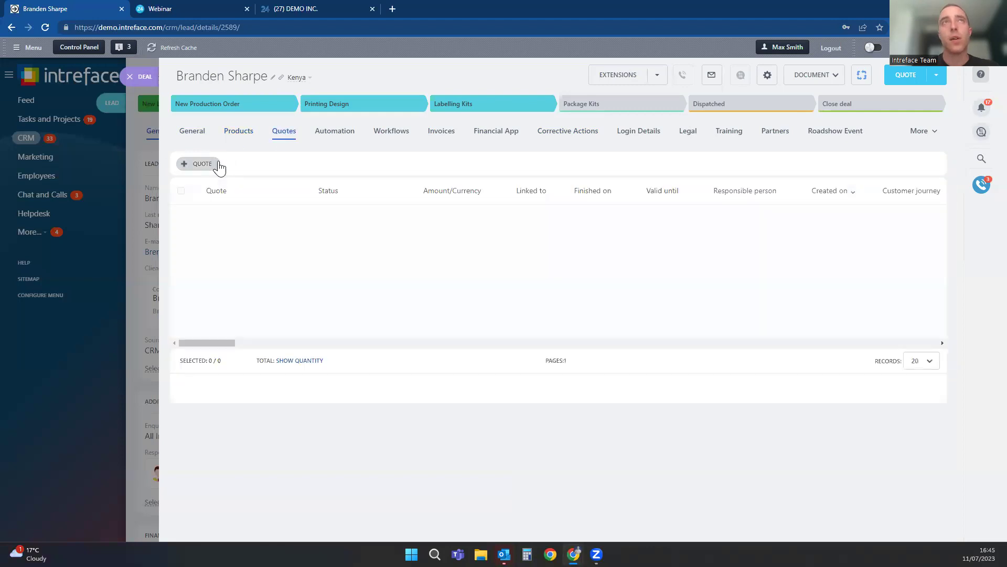
click(202, 164)
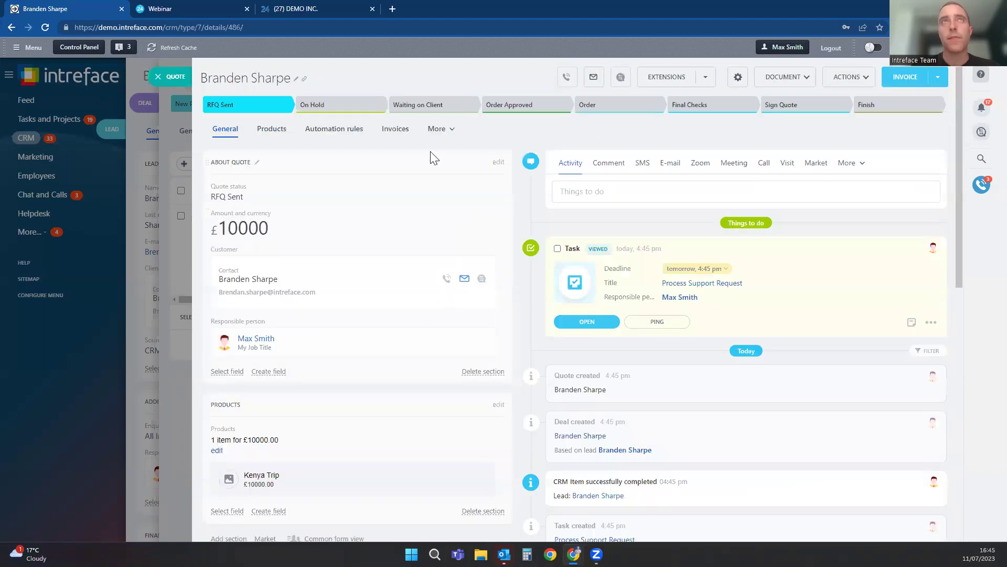
Generate a Quote (UK) document from the quote and start an e-mail to the customer with it attached
click(812, 79)
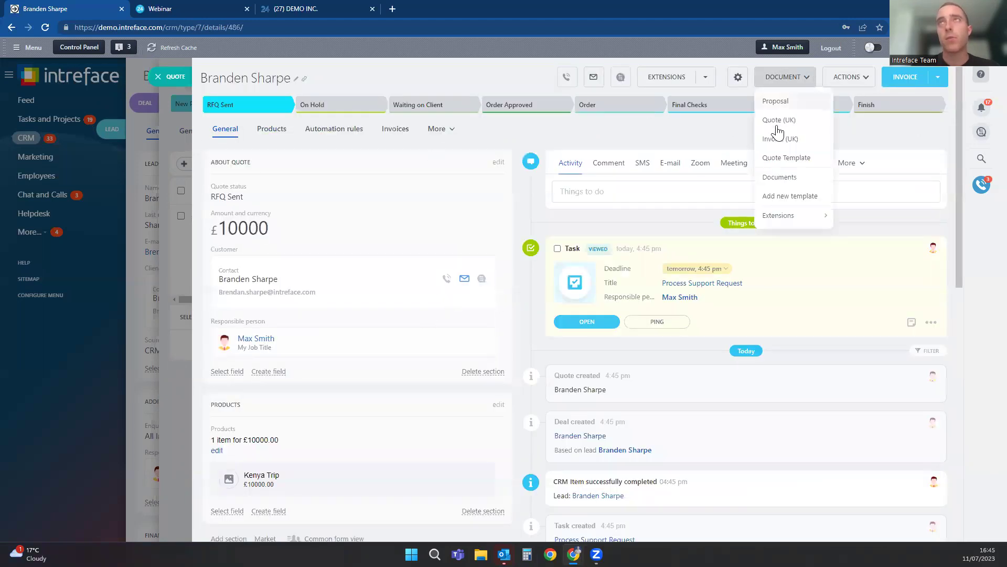
click(777, 126)
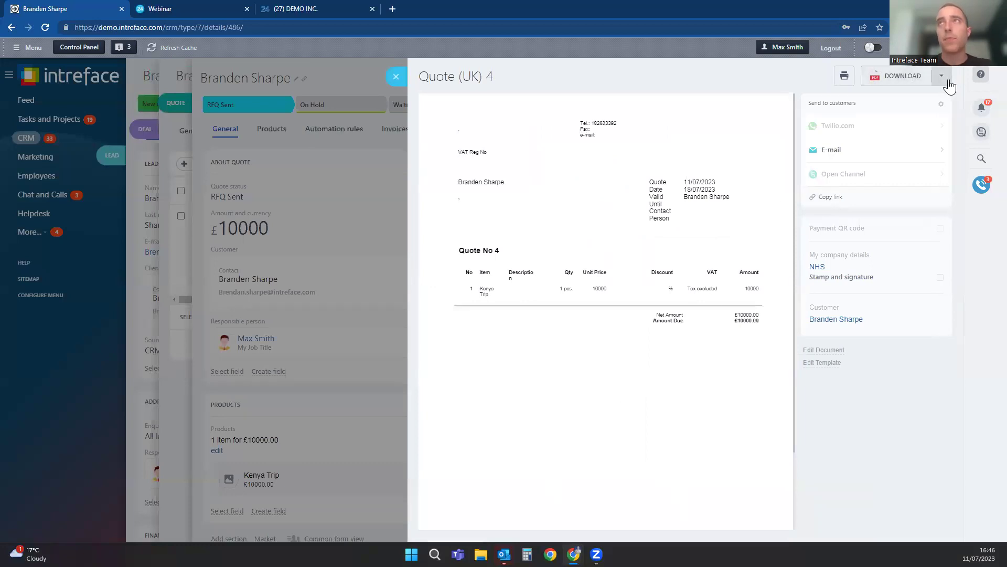
click(832, 152)
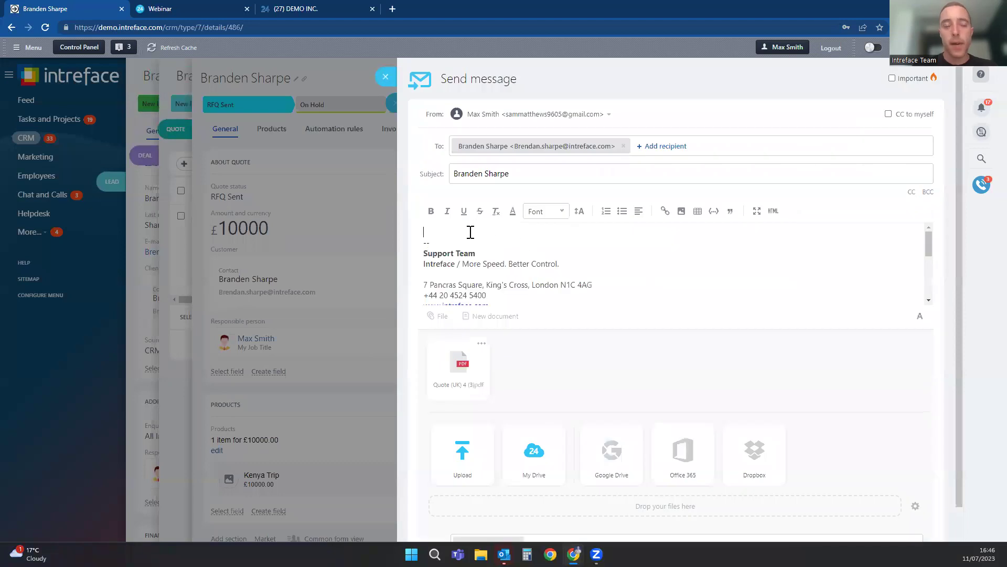
Write a greeting with the customer's first name and the line "Here is your quote" in the e-mail body
click(470, 232)
text(Hi Branden)
key(Return)
key(Return)
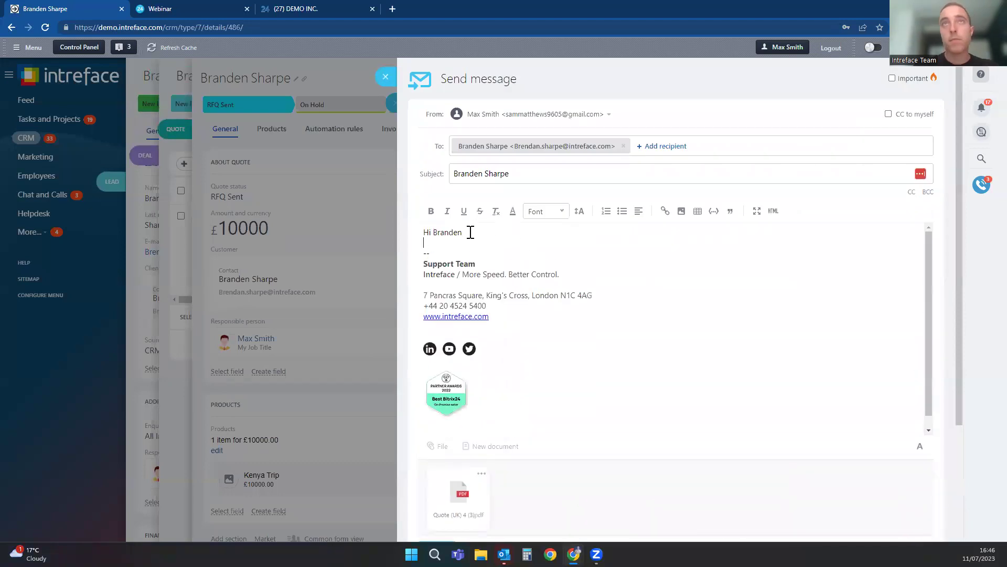
text(Here is your quote)
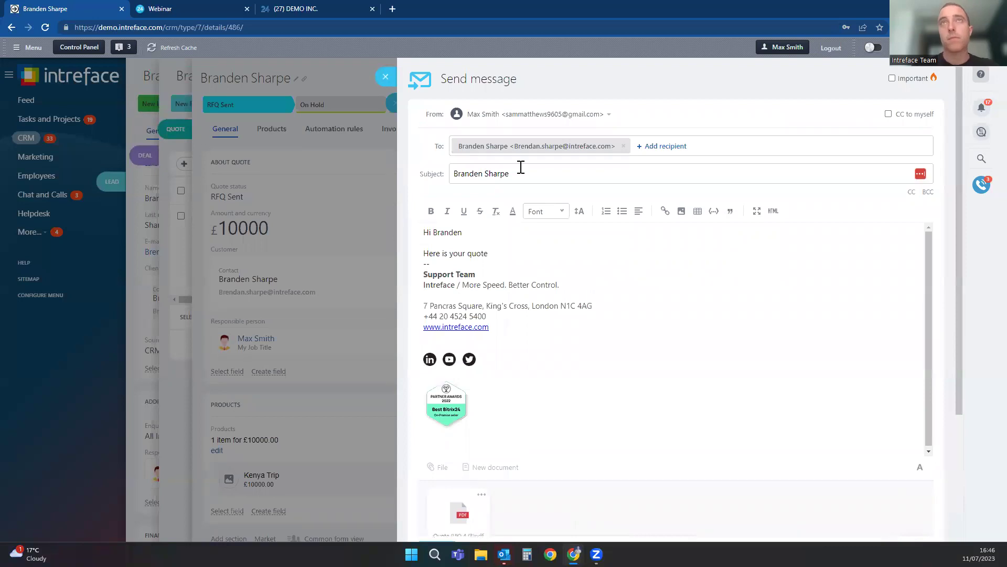
Set the e-mail's subject to "Quote"
click(521, 166)
key(ctrl+a)
text(Quote)
End the message with a full stop and the sign-off "Kind Regards", send the e-mail, and close the quote document
click(523, 250)
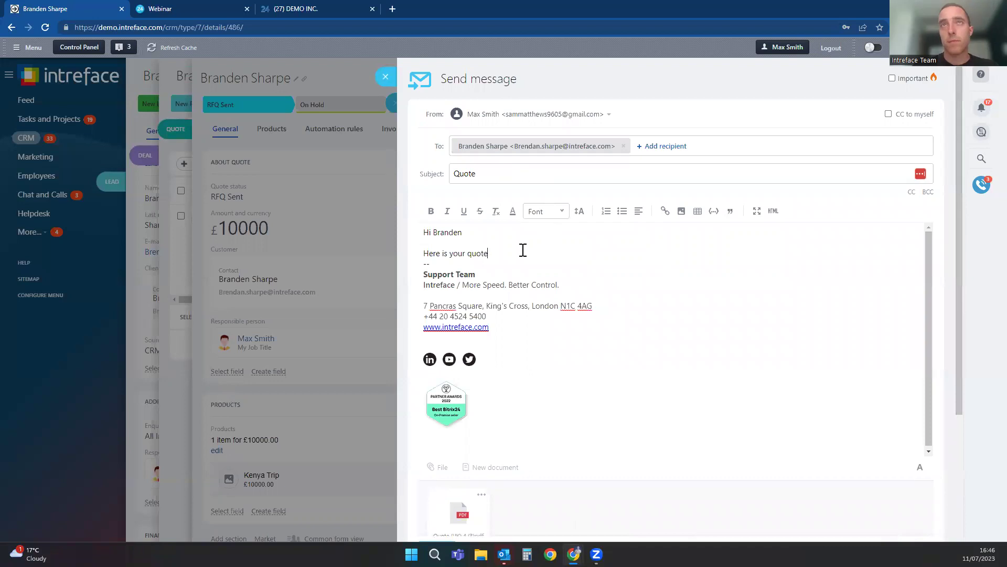
text(.)
key(Return)
key(Return)
text(Kind Reg)
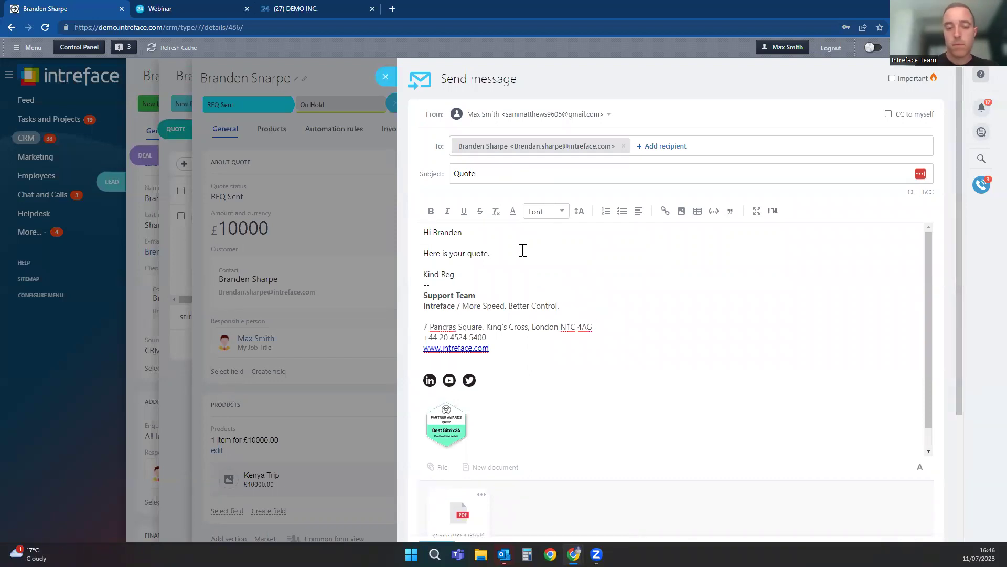
text(ards)
key(Return)
drag(954, 371, 960, 529)
click(437, 533)
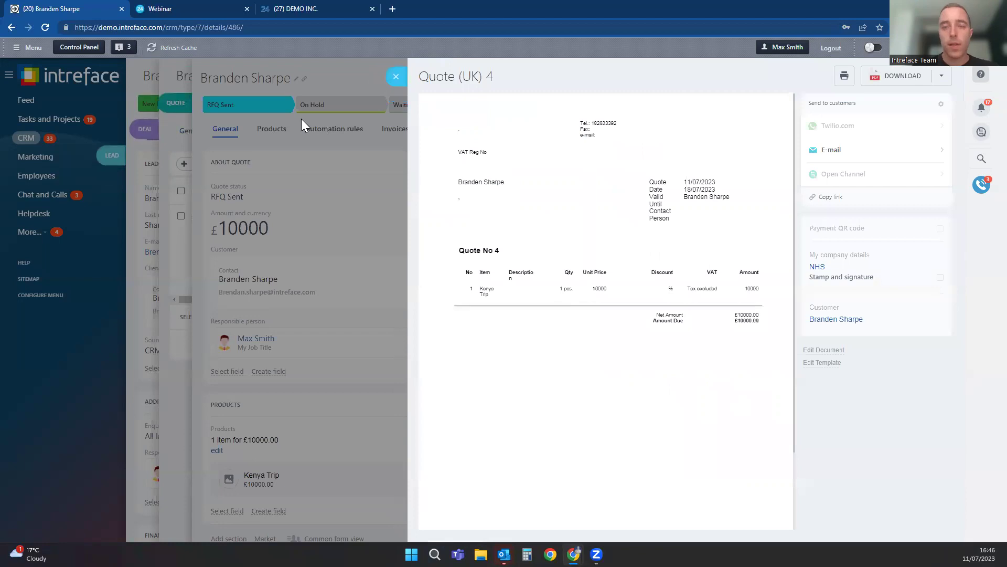
click(397, 76)
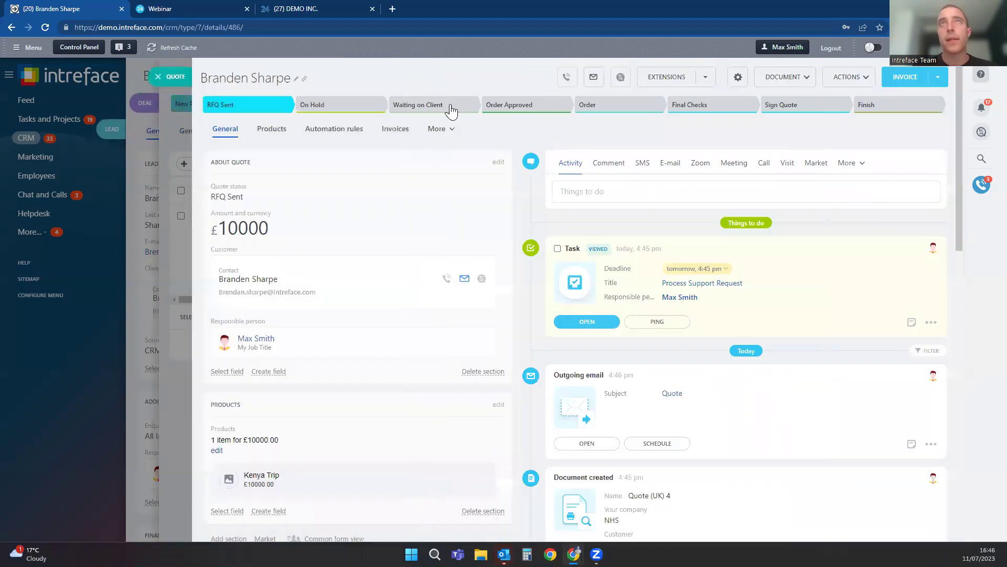
Complete the quote as Approved and generate an invoice from it
click(868, 110)
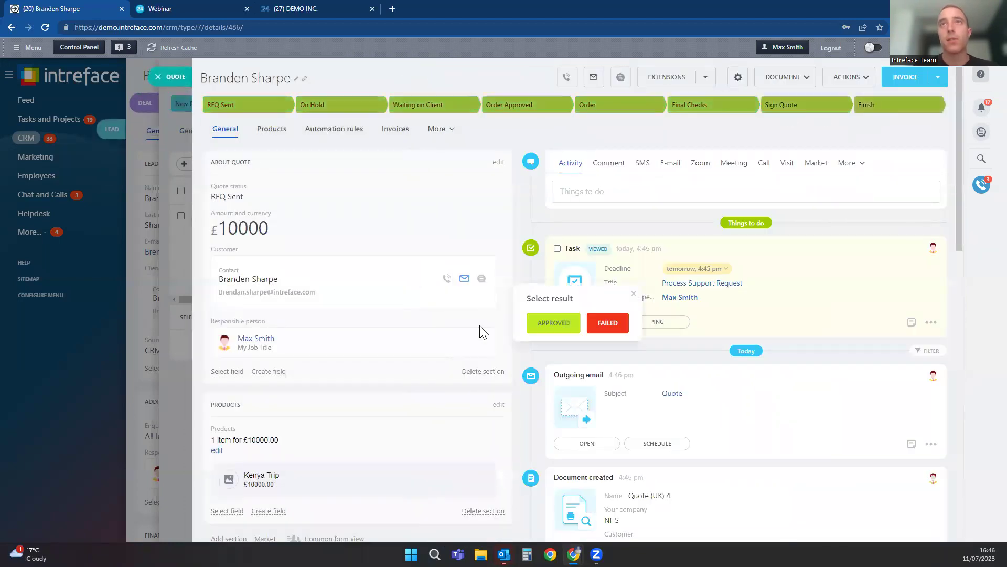
click(347, 341)
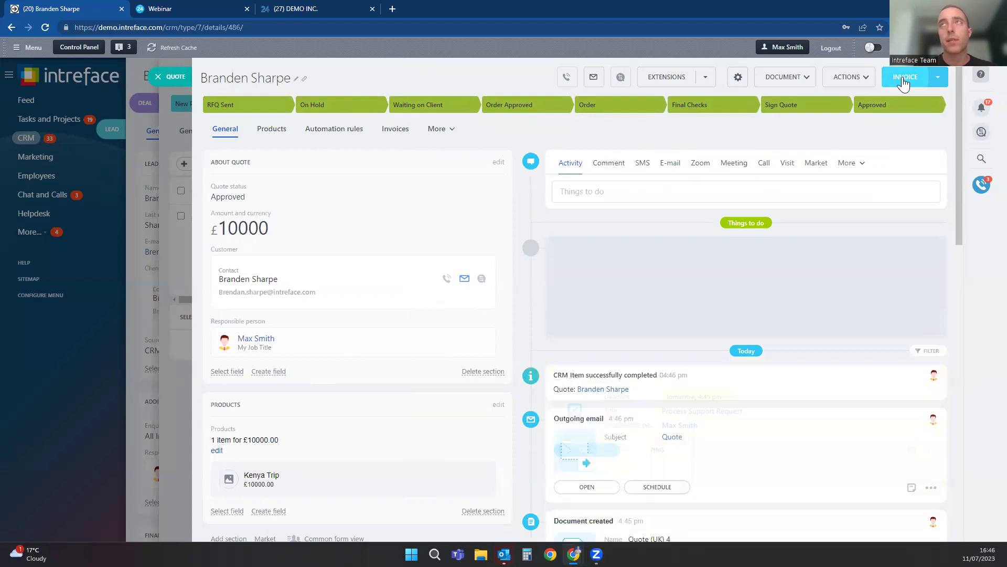
click(903, 80)
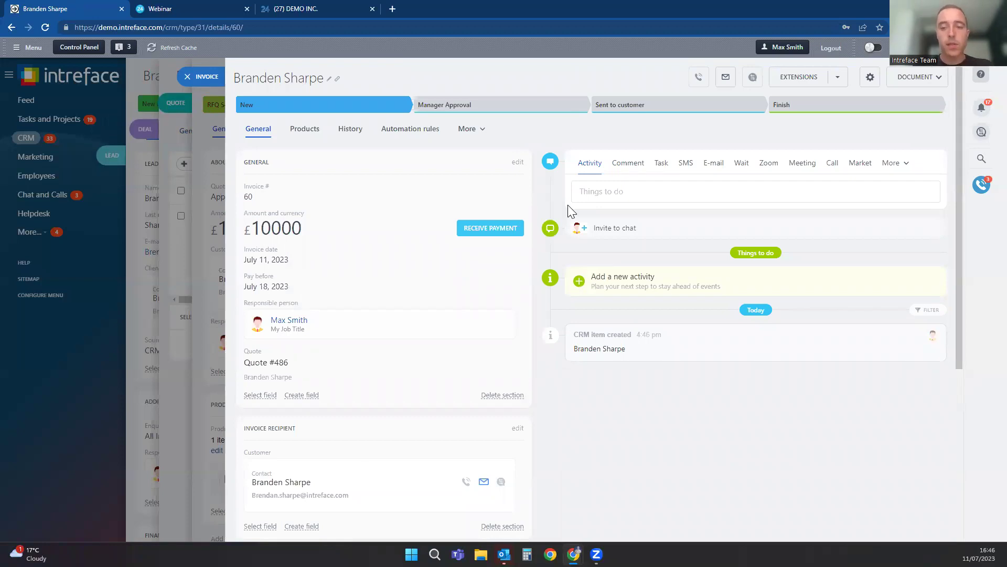
Advance the invoice to Sent to customer and complete it as Paid
click(760, 108)
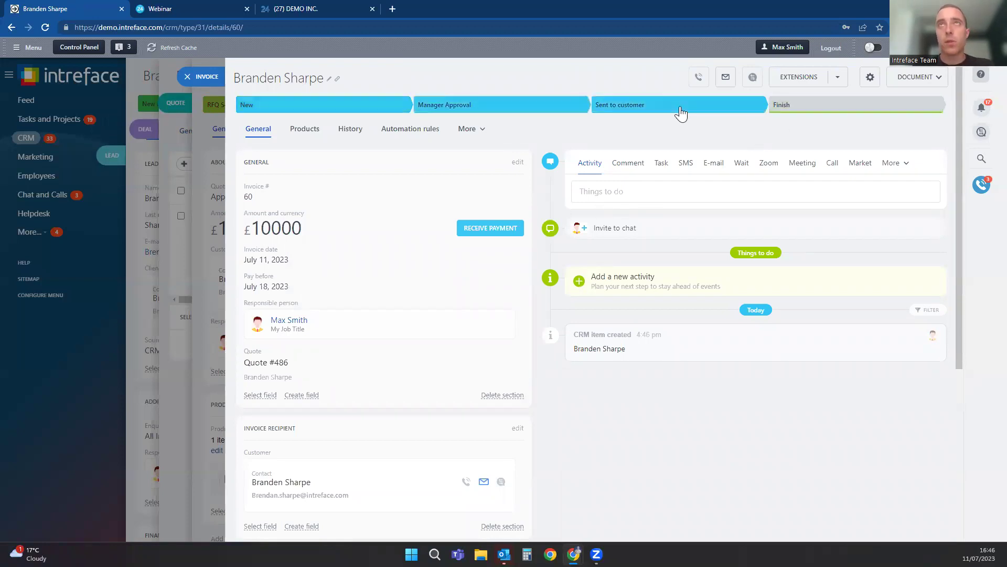
click(825, 109)
click(568, 322)
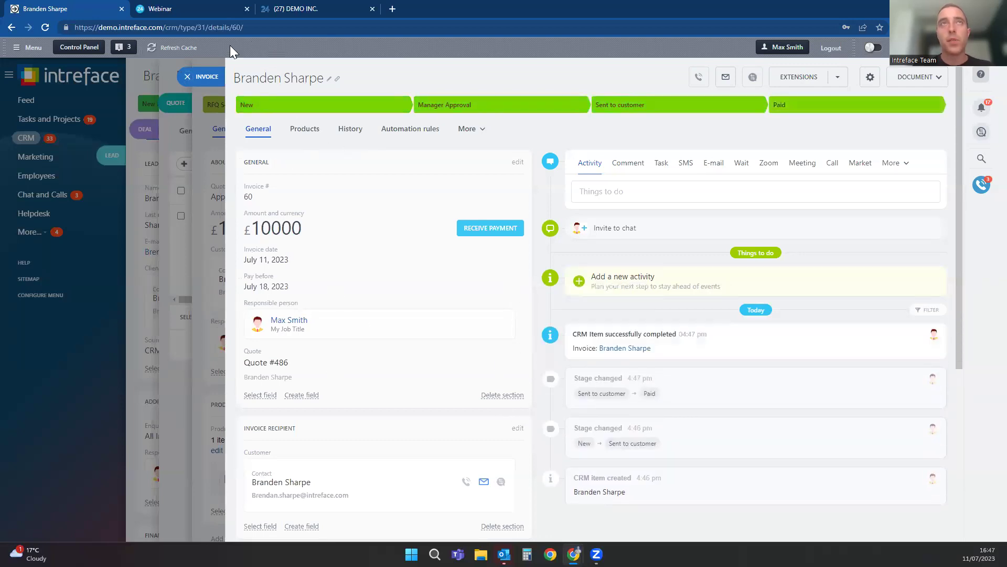
Look at the invoice contact's record with its Returns and Invoices, and return through the open records to the lead
click(278, 484)
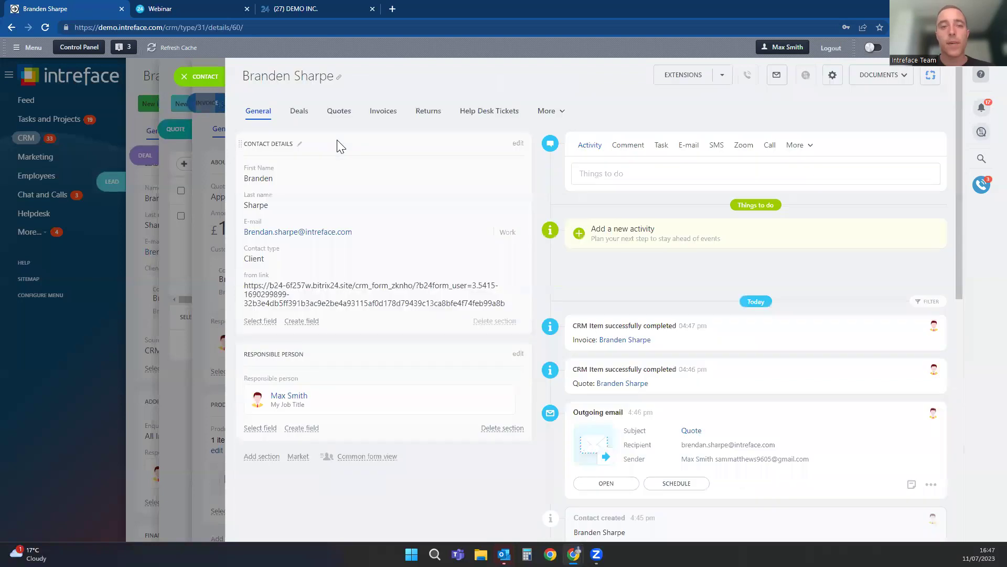
click(428, 117)
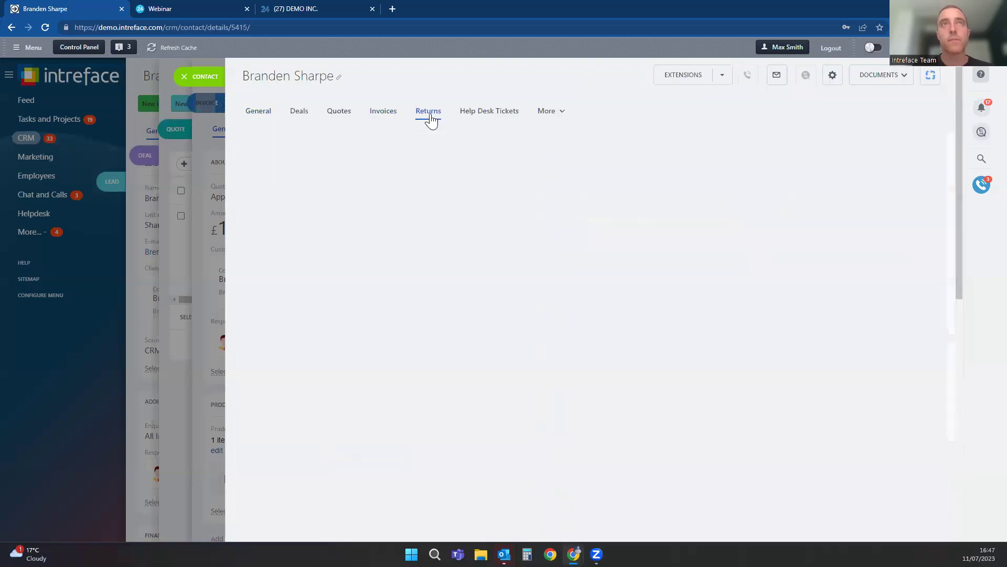
click(386, 116)
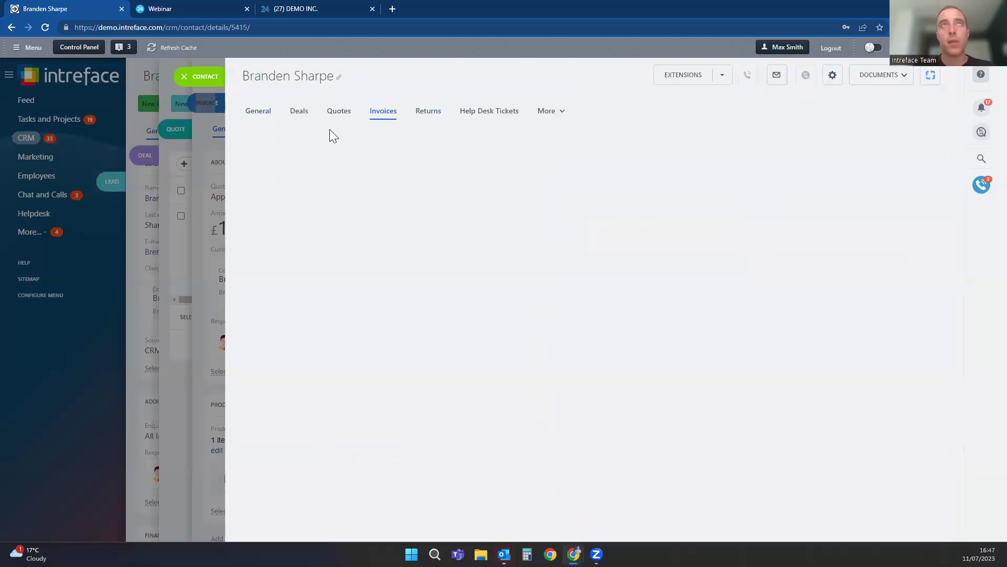
click(189, 82)
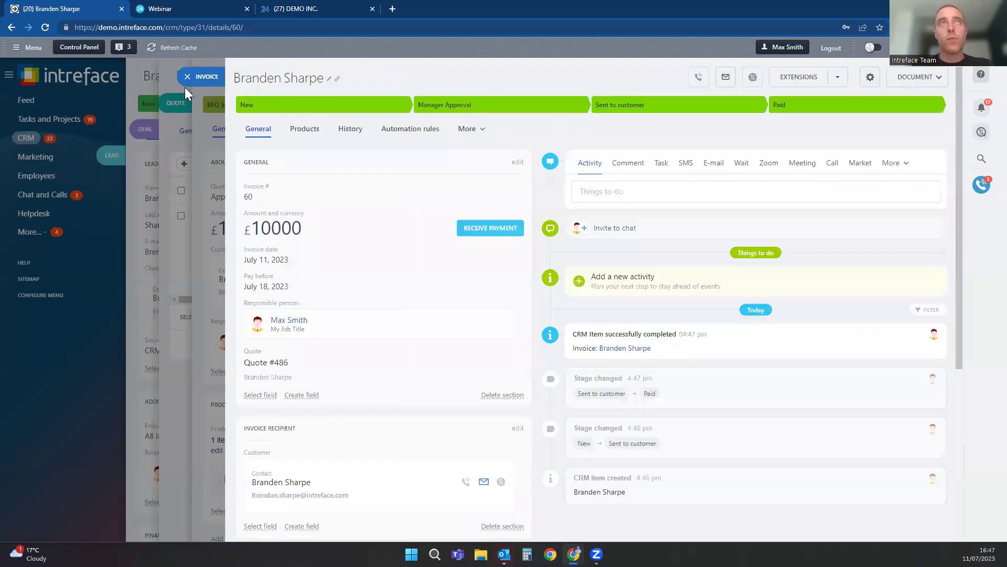
click(158, 80)
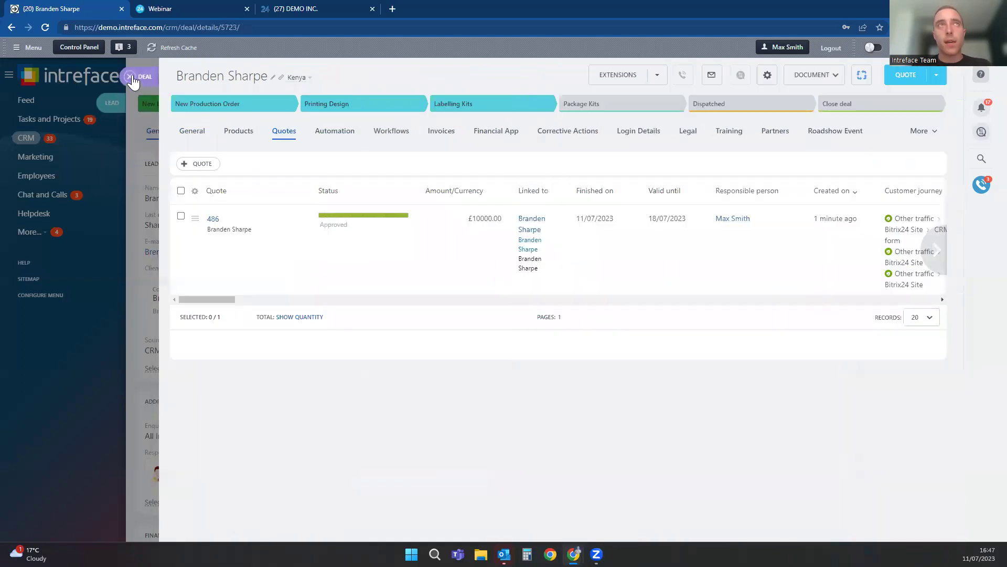
click(134, 80)
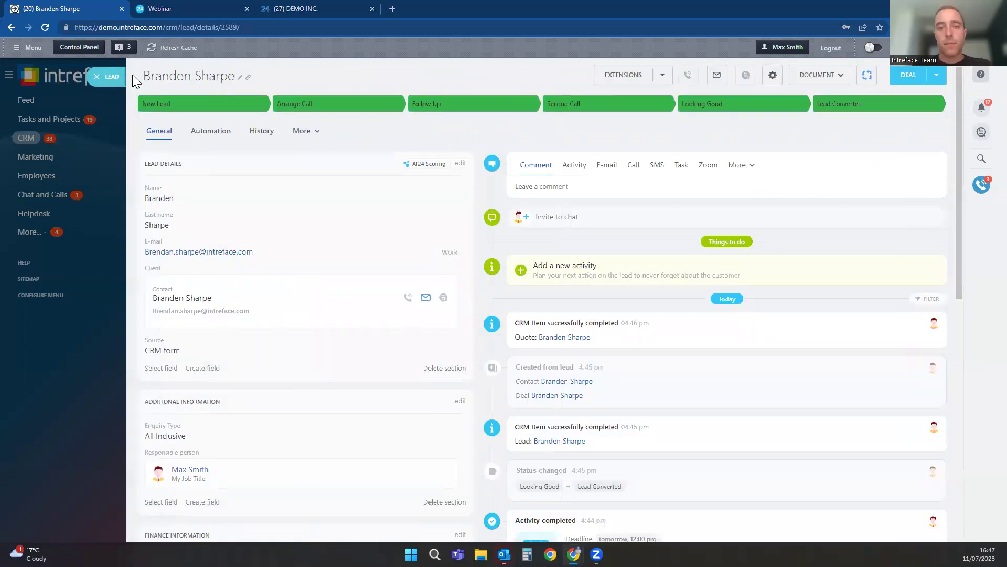
key(alt+Tab)
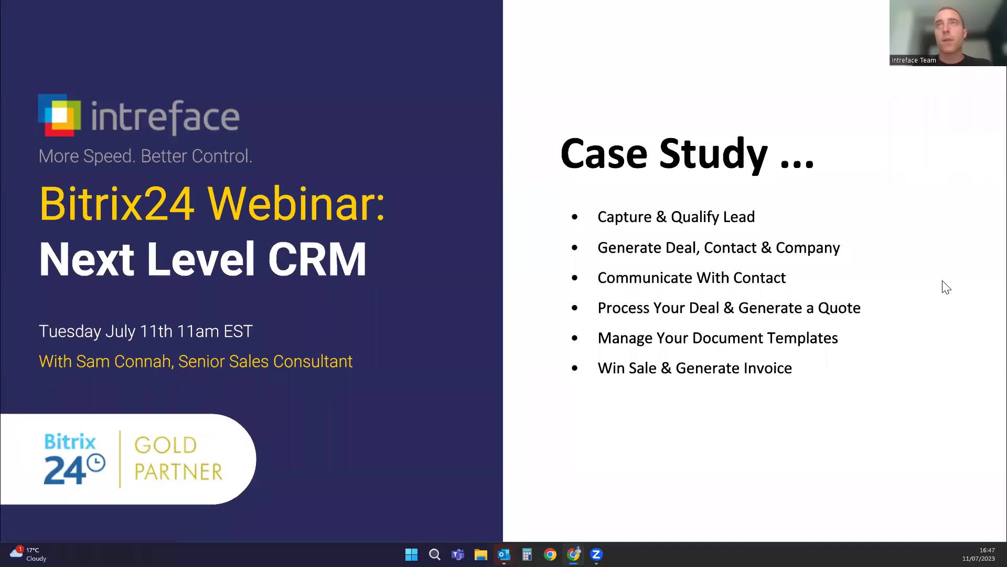
key(Right)
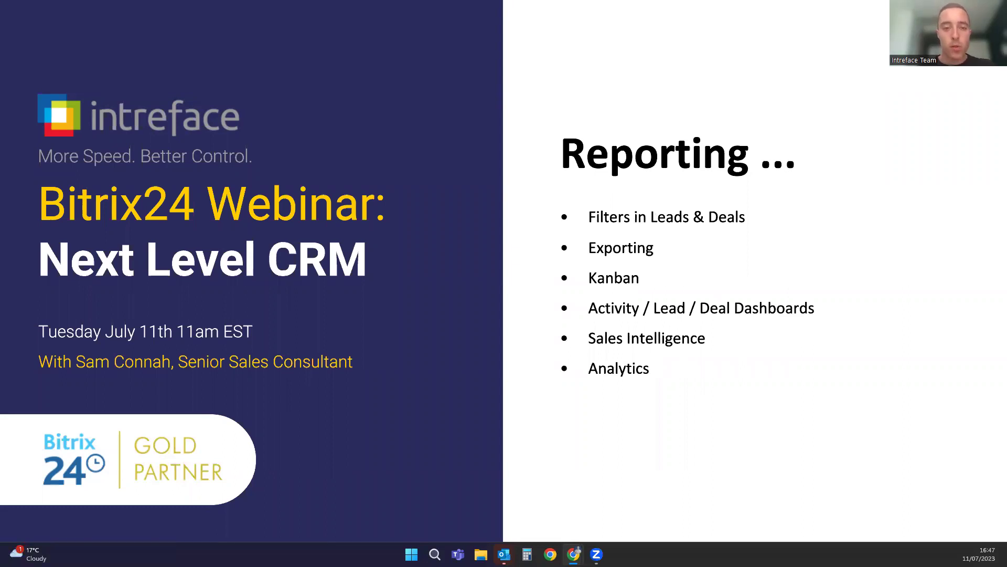
key(alt+Tab)
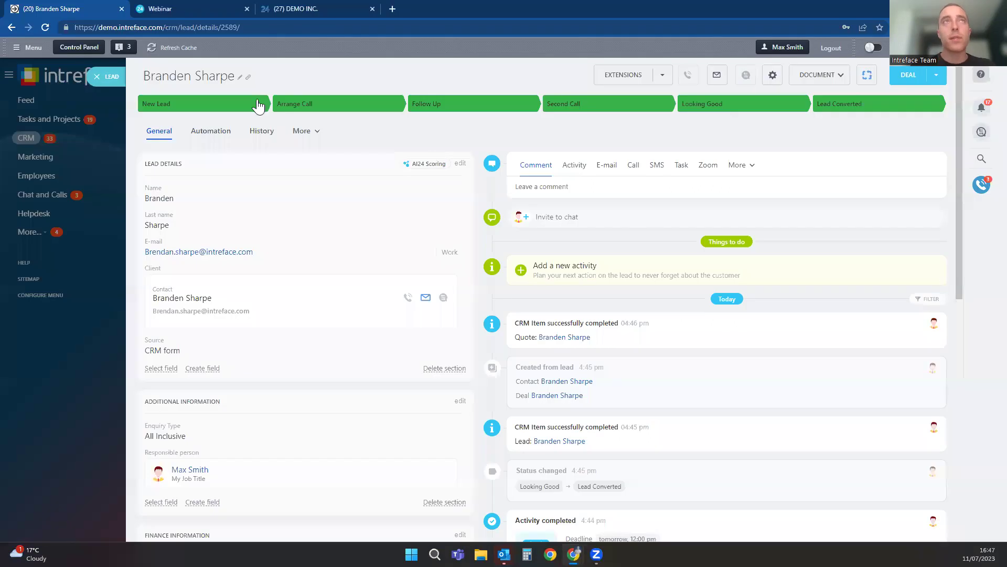
Close the lead and move the Florida Vacation Club deal from Discuss Hotels to Confirm Price on the deals Kanban
click(98, 80)
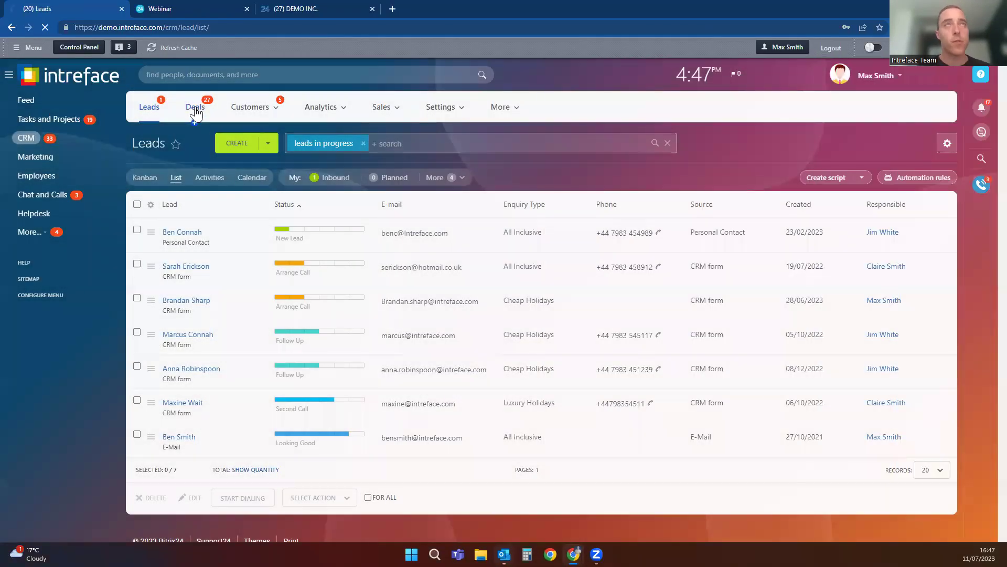
click(195, 108)
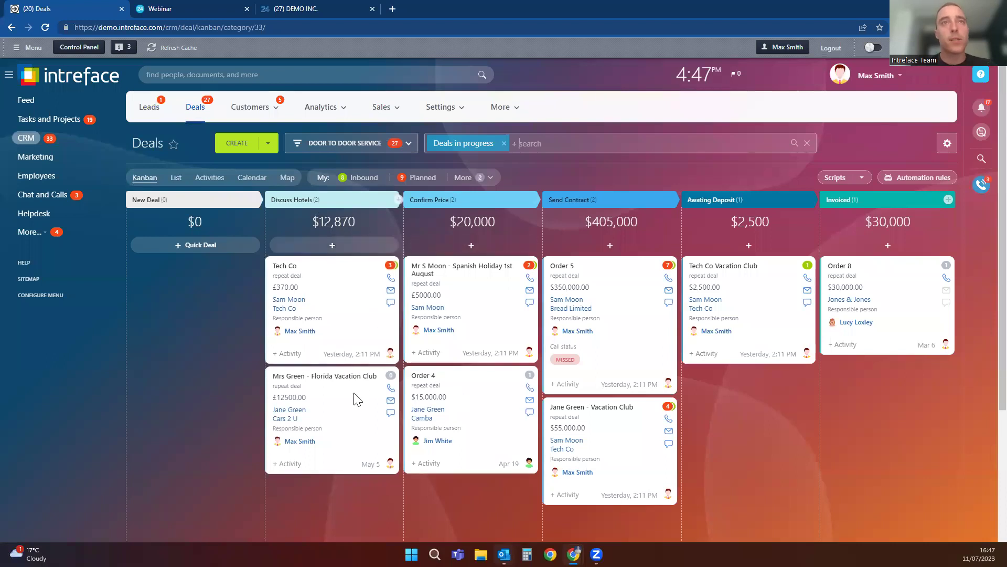
drag(389, 374, 420, 270)
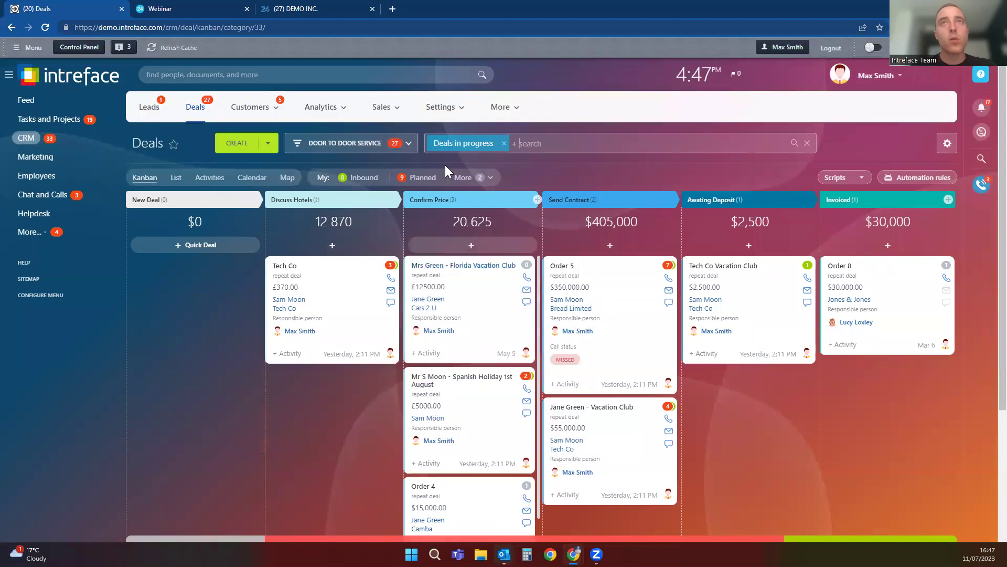
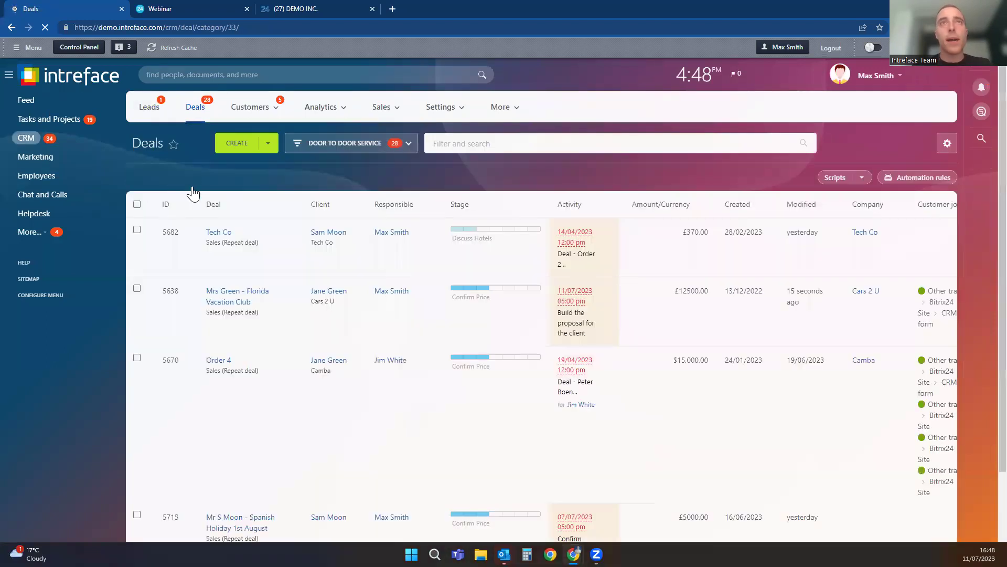
Reorder the deals list columns so Amount/Currency comes before Stage, and look at the deal import and export options
drag(482, 206, 545, 207)
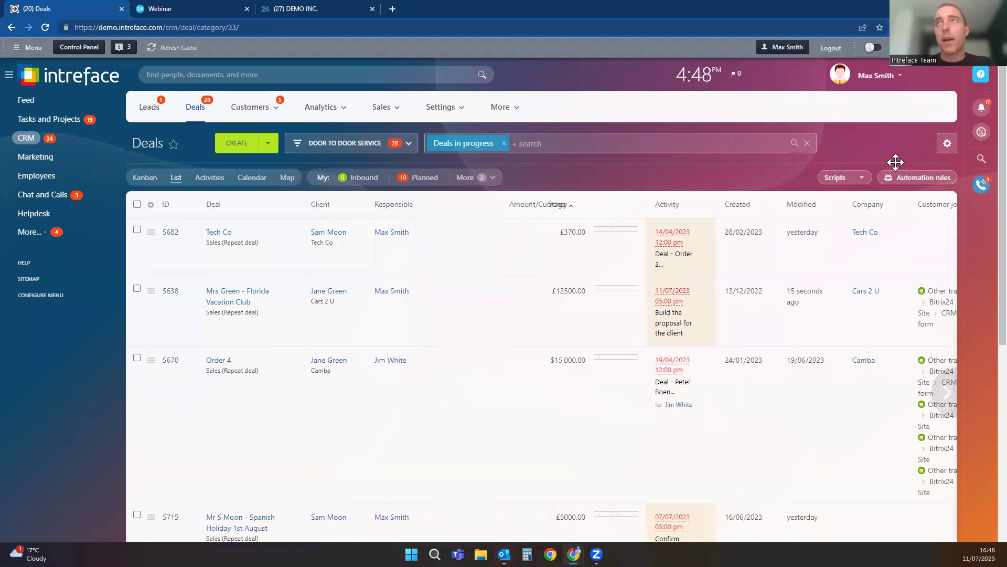
click(947, 143)
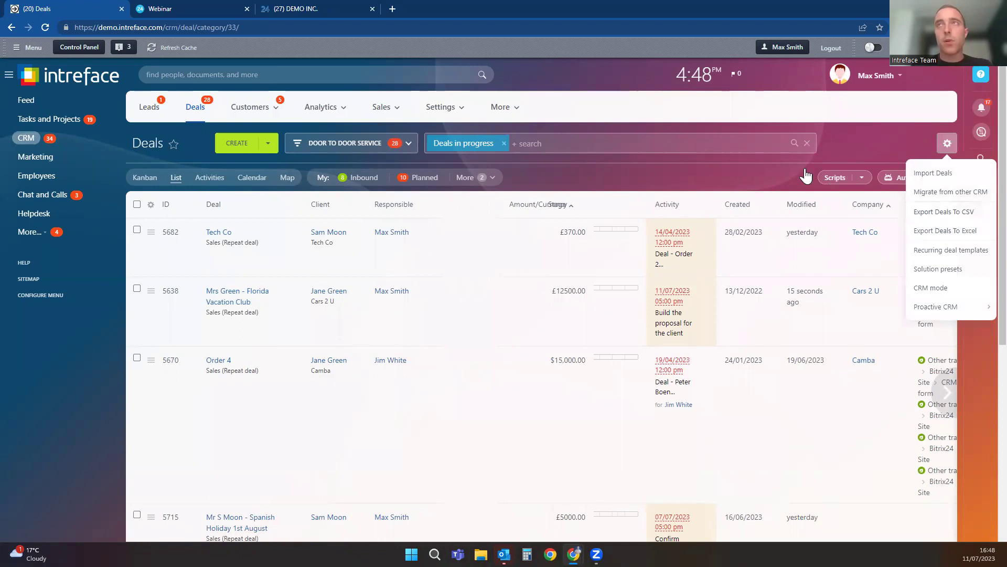
click(501, 108)
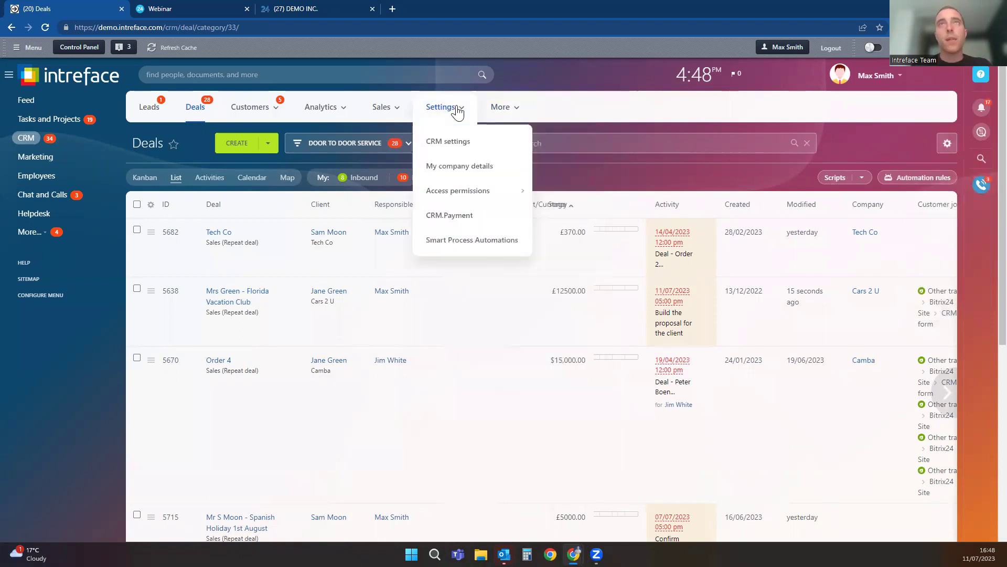
Examine the Sales funnel analytics with its conversions and the employee performance table
mouse_move(322, 110)
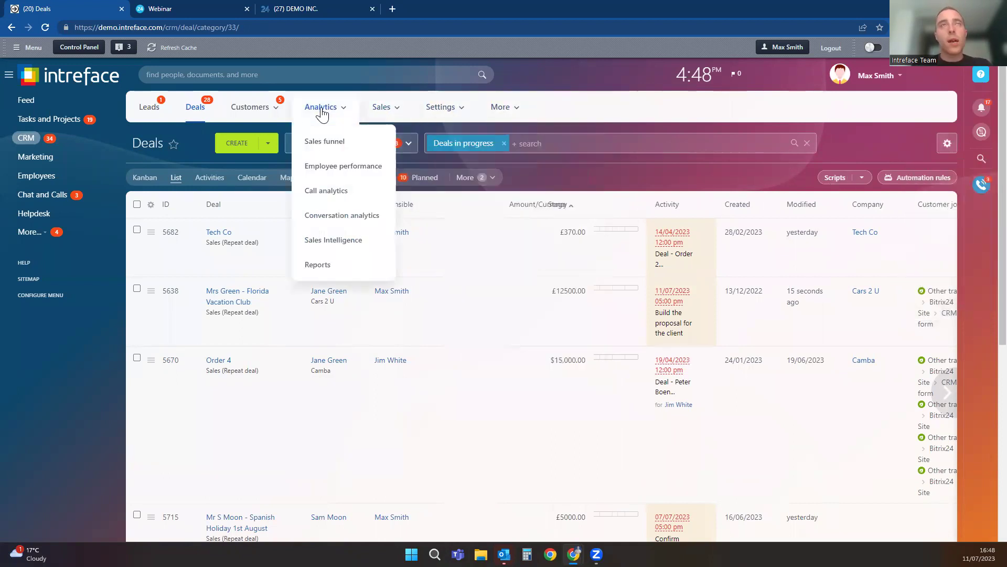
click(310, 142)
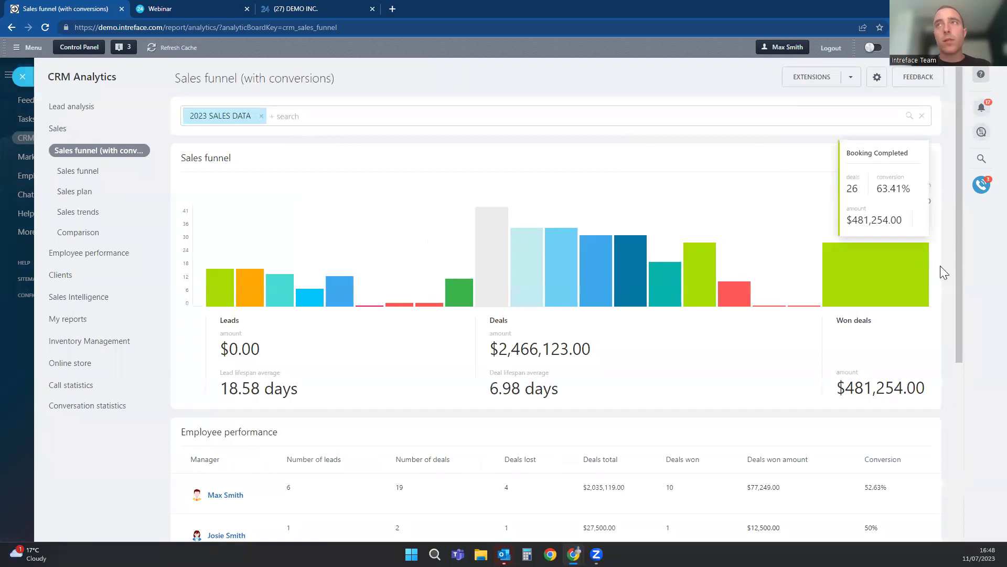
drag(959, 265, 966, 316)
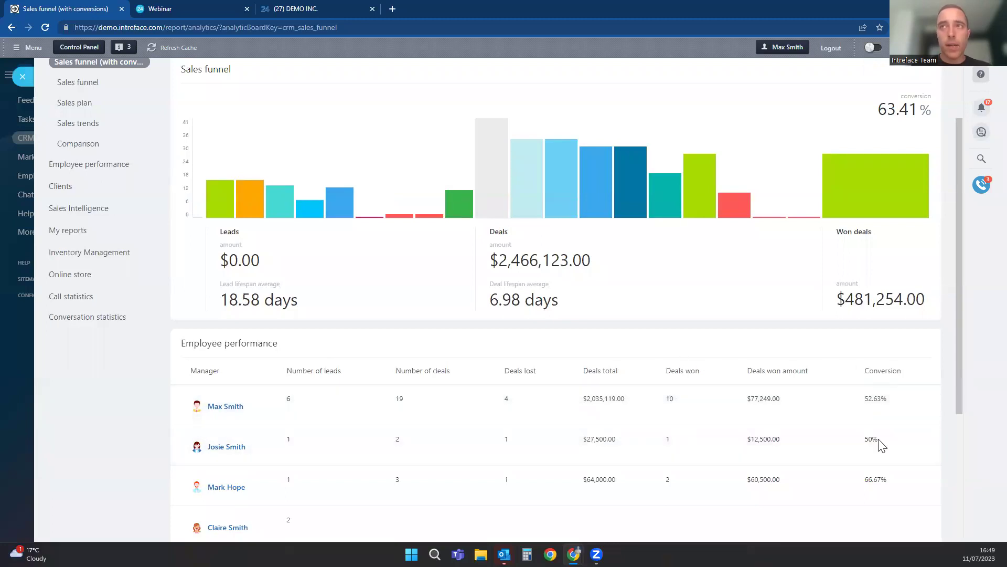
Examine the Sales plan report and the Top Grossing clients report in CRM Analytics
click(77, 102)
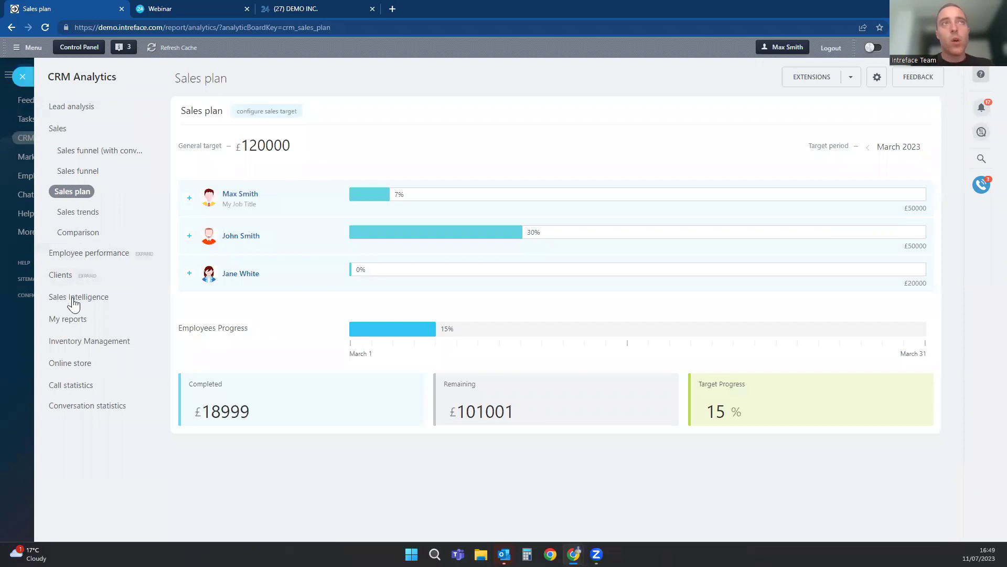
click(61, 276)
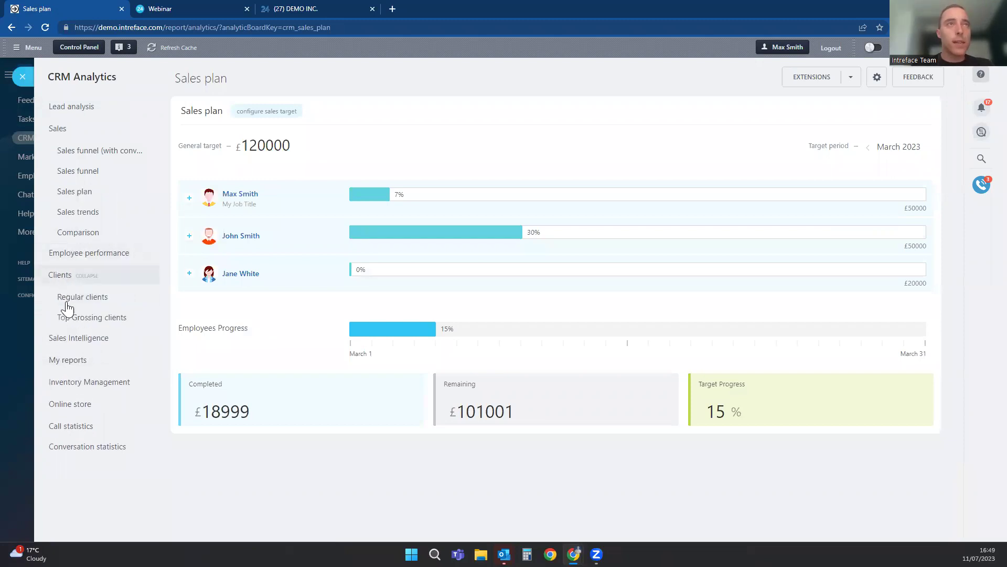
click(73, 324)
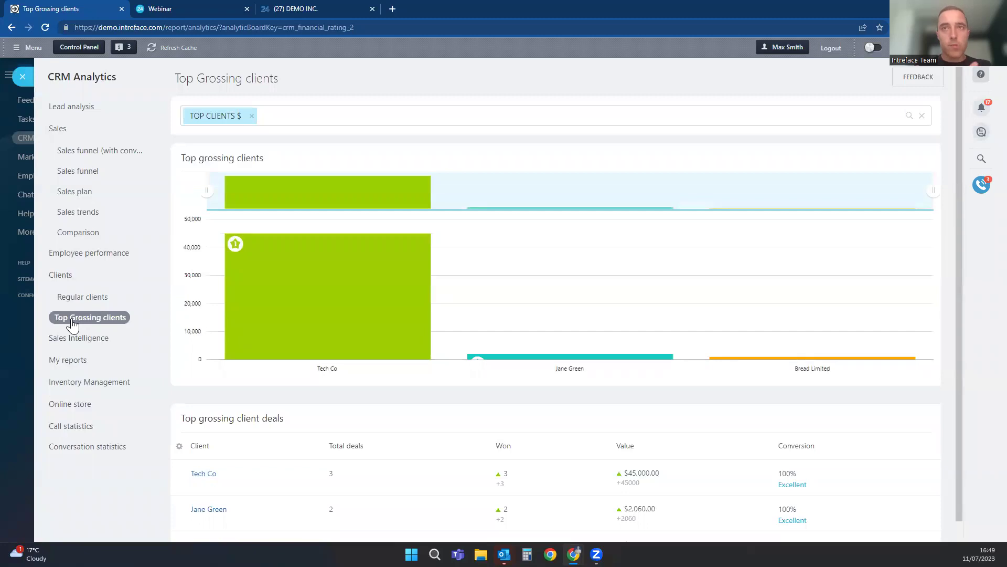
View the Deals report under My reports and the available new report types, then leave CRM Analytics without adding one
click(67, 358)
click(67, 422)
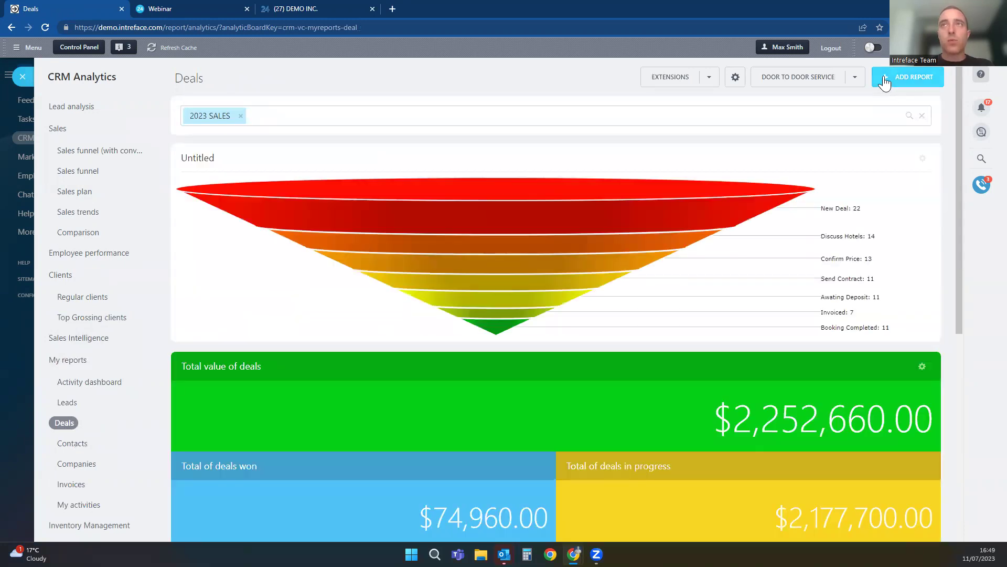
click(885, 79)
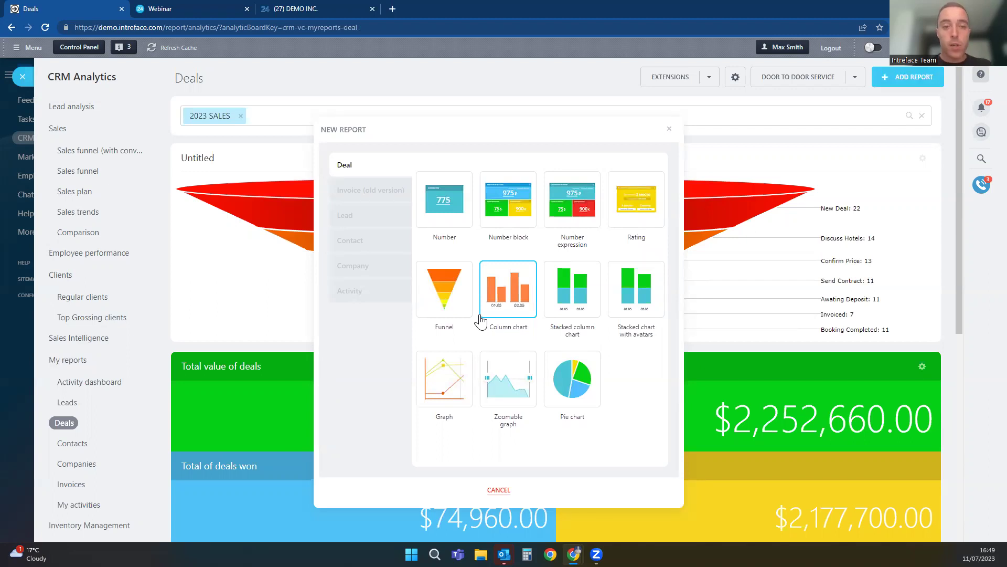
click(498, 490)
click(22, 78)
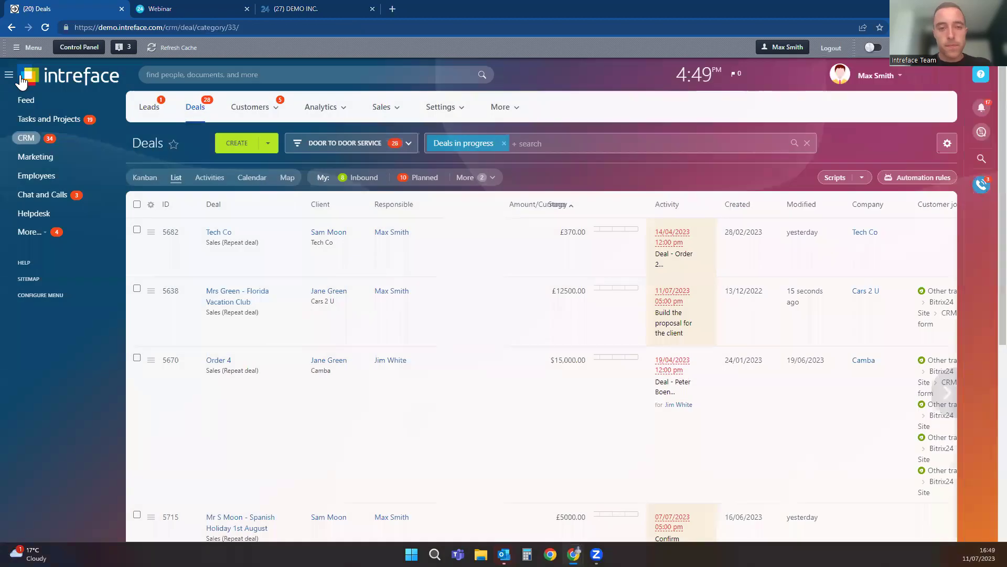
Switch to the webinar presentation and advance from the Reporting slide to the Cloud vs Self Hosted slide
key(alt+Tab)
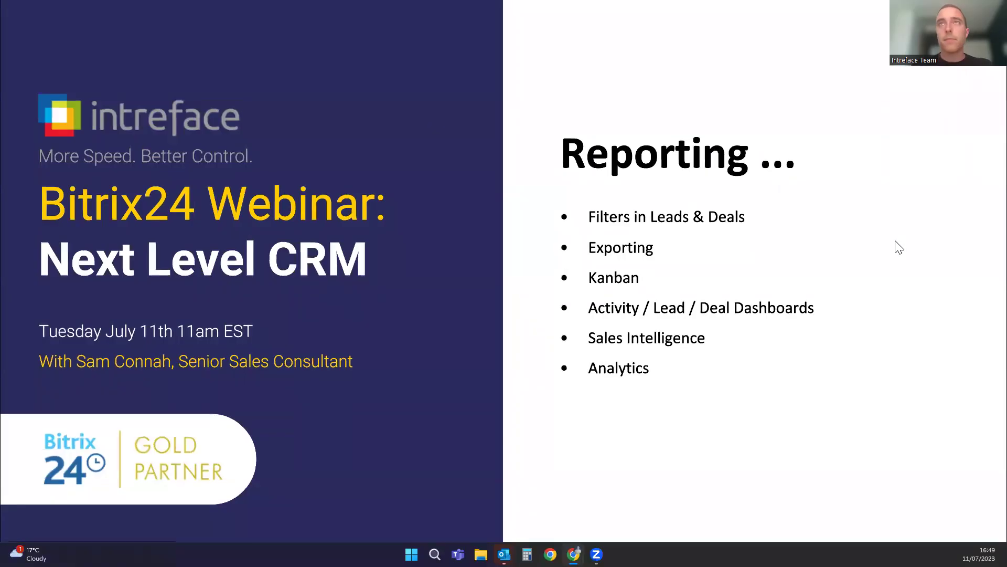
key(Right)
key(Right)
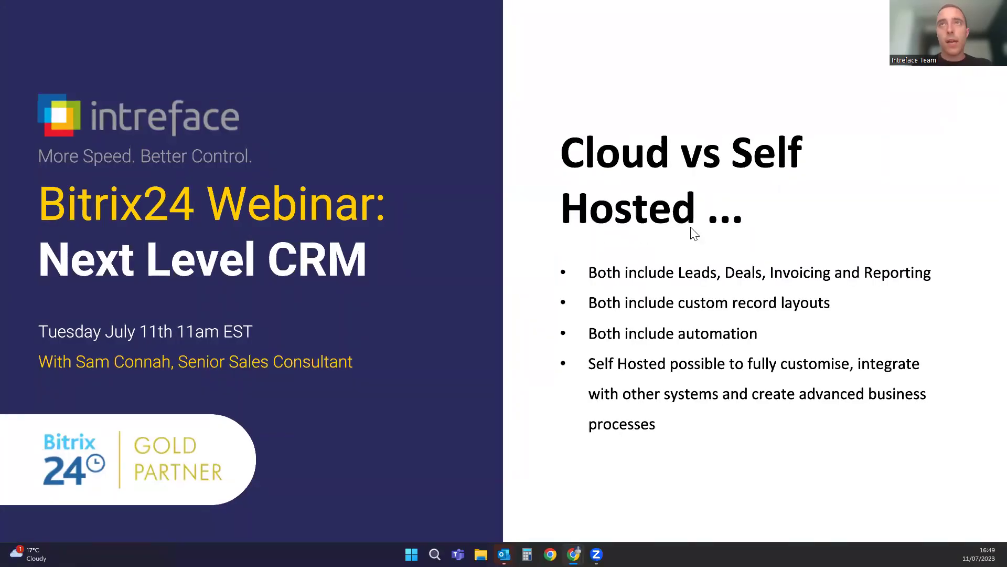